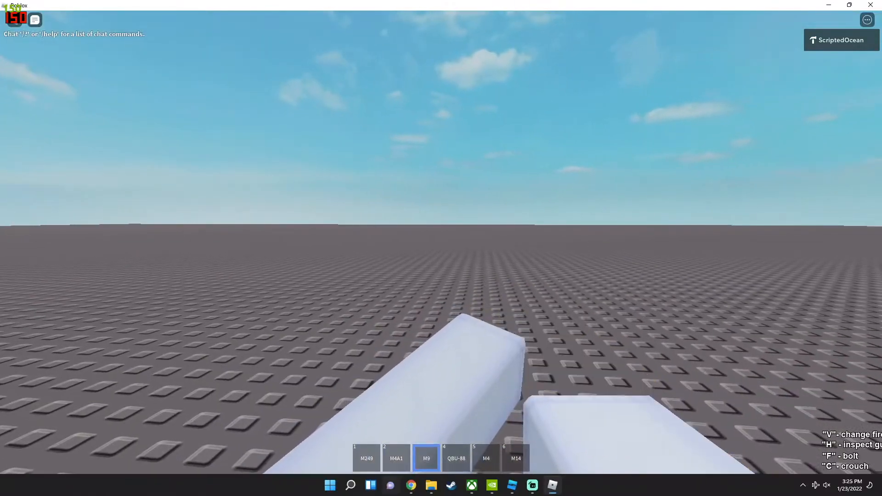
Step: Try out the M9 in the running game by aiming down its sights and firing a shot
right_click(441, 248)
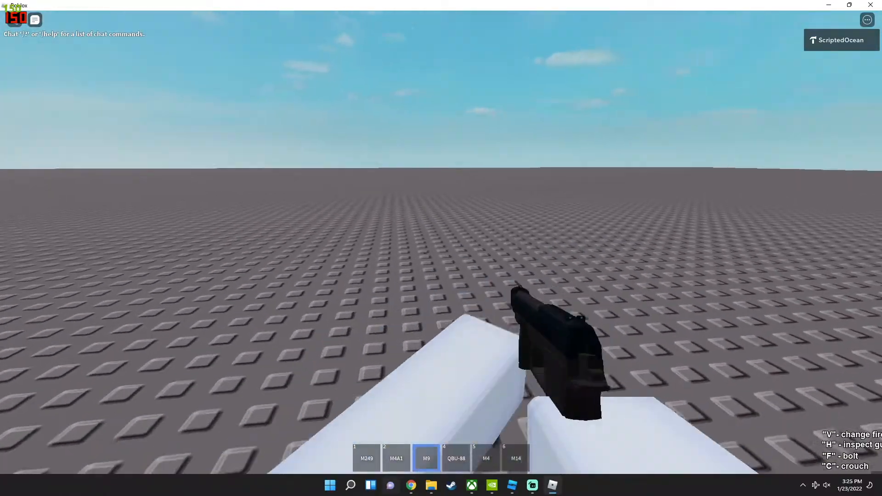
left_click(441, 248)
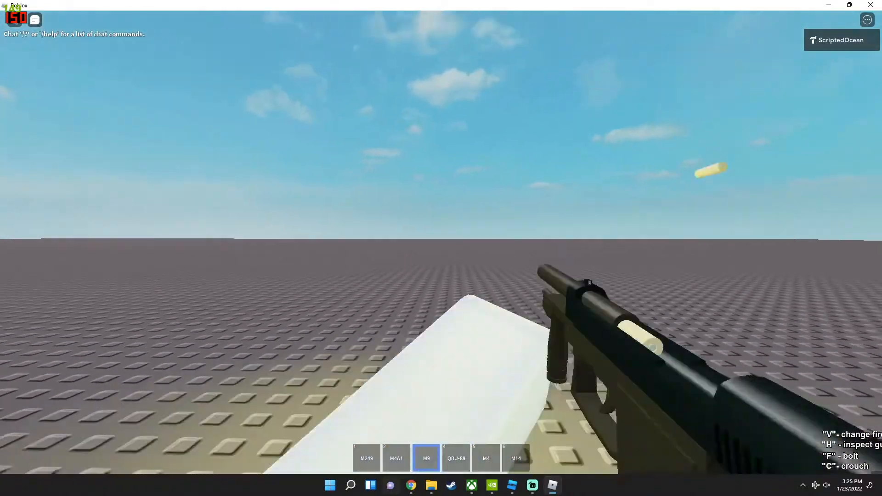
right_click(441, 249)
right_click(441, 248)
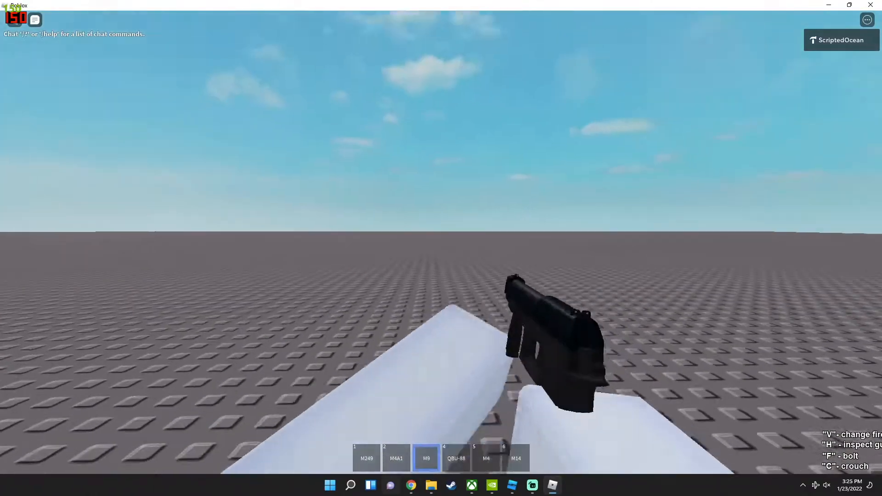
Step: Equip the QBU-88 and the M4 in turn and check how each weapon aims
key("4")
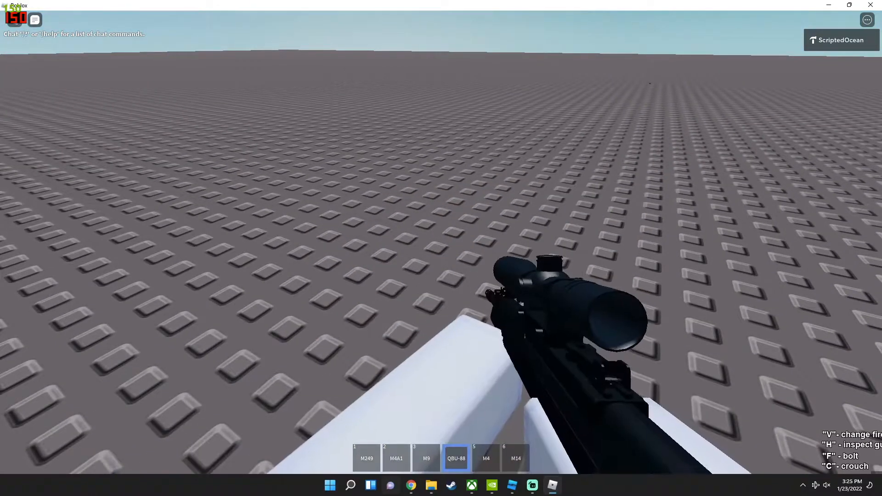
right_click(441, 248)
right_click(441, 248)
key("5")
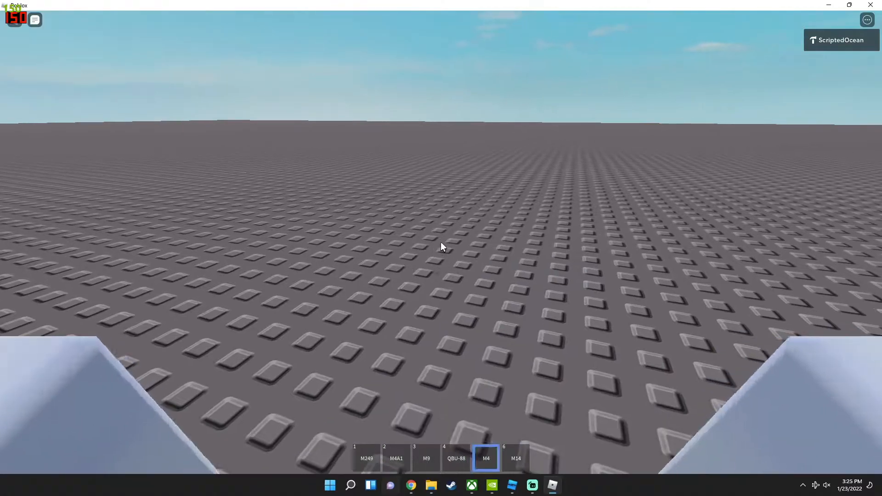
right_click(441, 248)
right_click(441, 248)
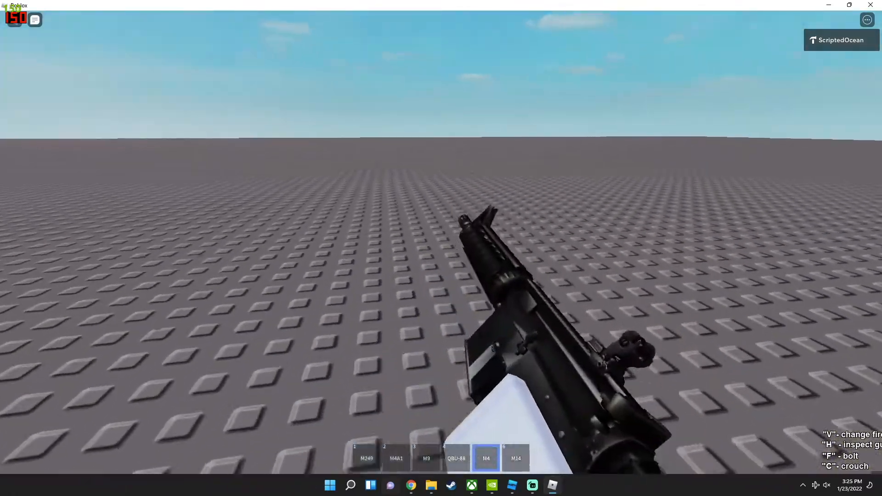
Step: Equip the M14 and check its iron sights twice, then return to the M4 and aim it
key("6")
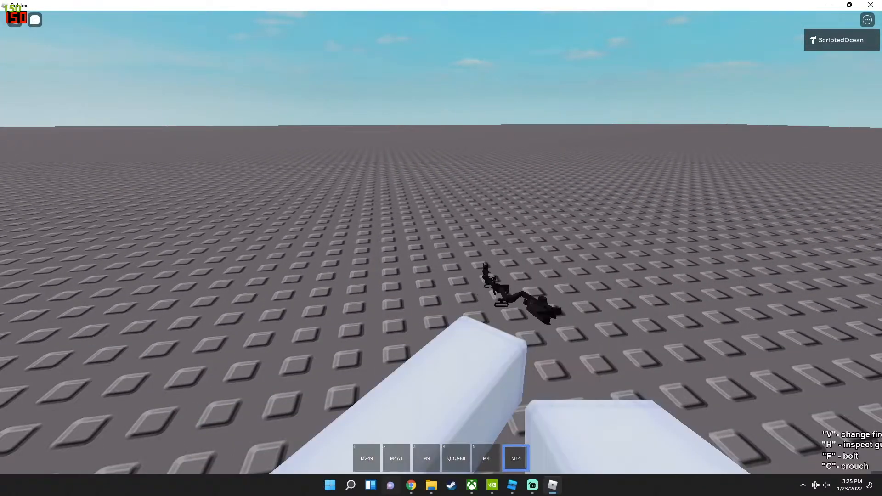
right_click(441, 248)
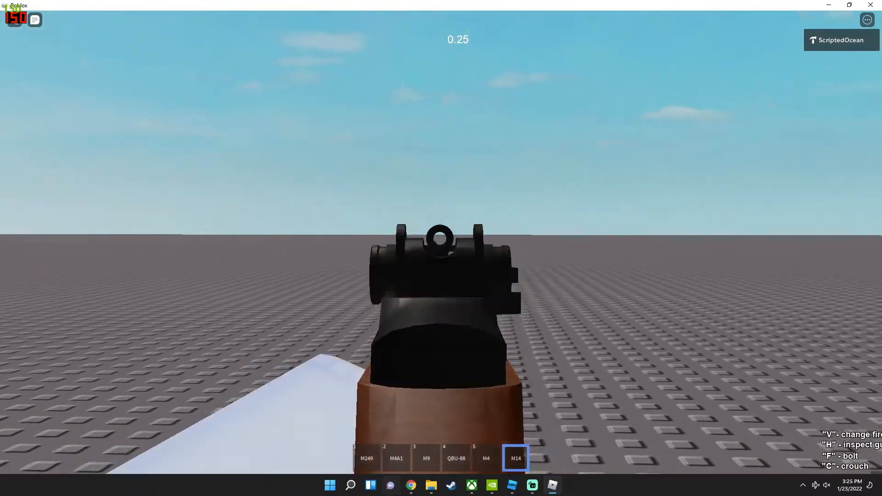
right_click(441, 248)
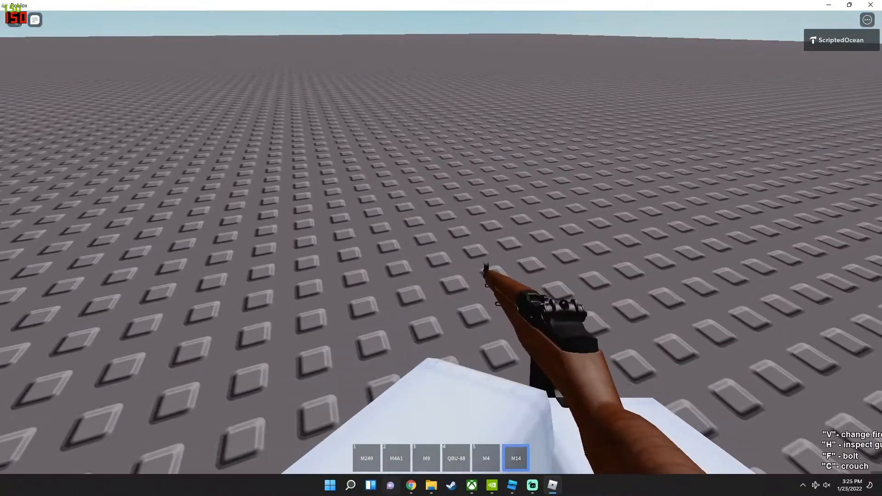
right_click(441, 248)
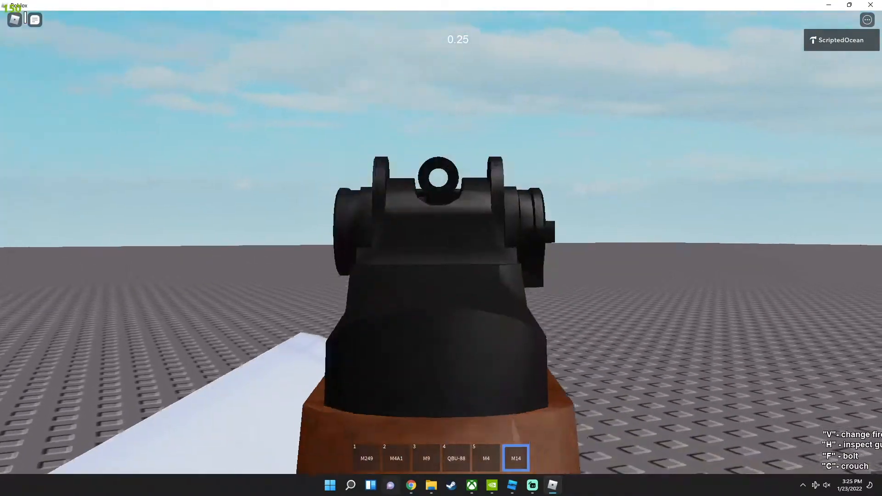
right_click(442, 248)
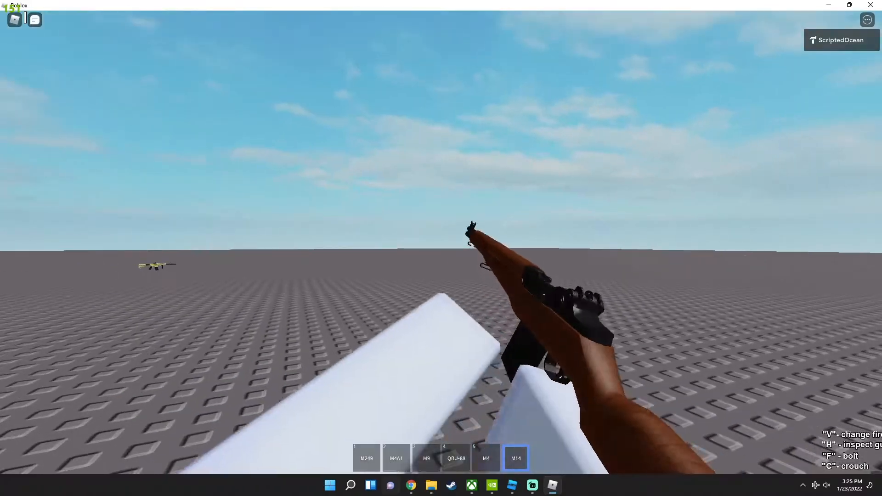
key("5")
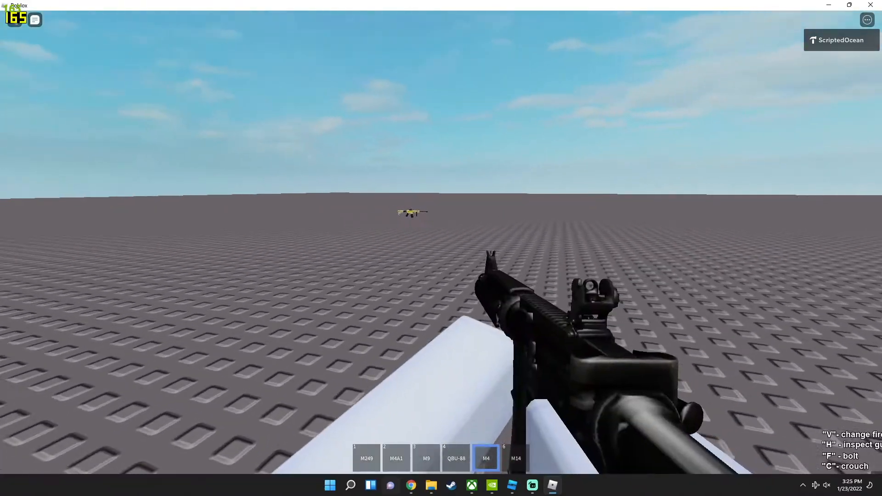
right_click(441, 248)
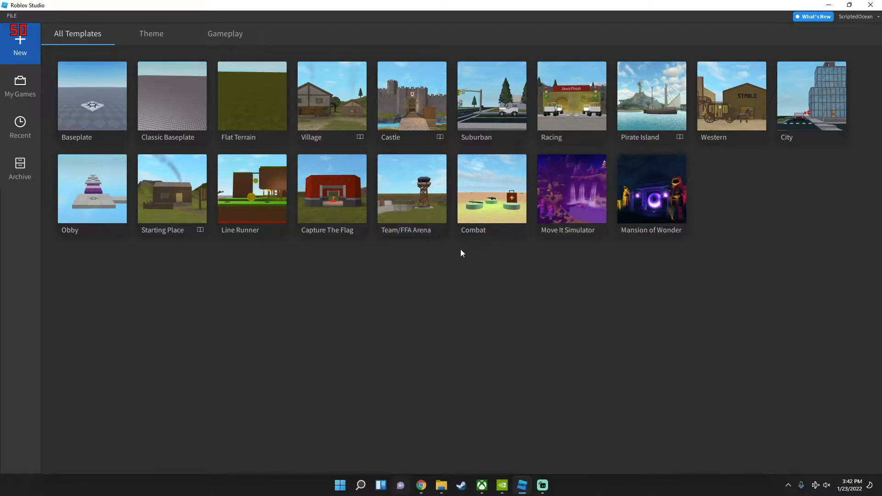
Step: Create a new place from the Classic Baseplate template and search the model library for "m4a1"
left_click(180, 101)
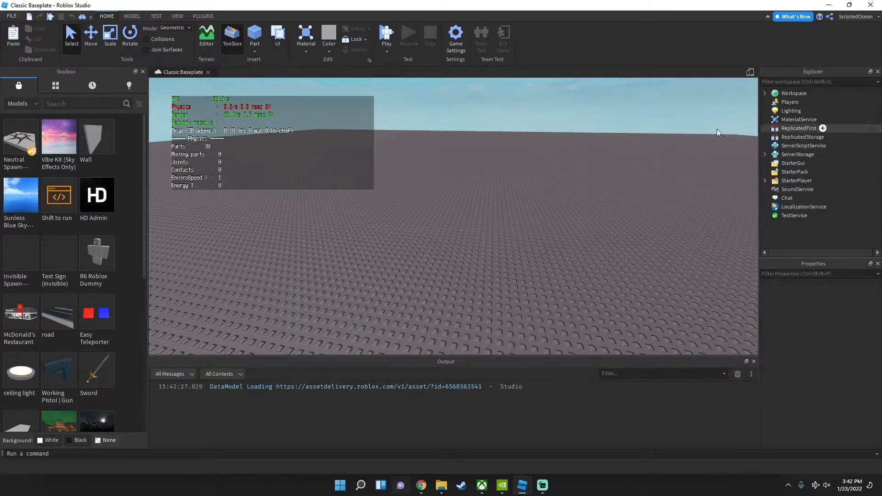
left_click(56, 103)
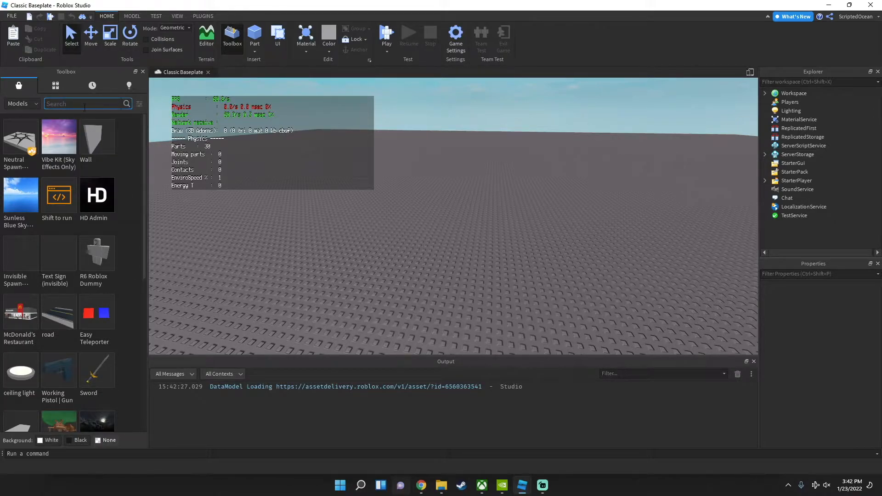
type("m4a")
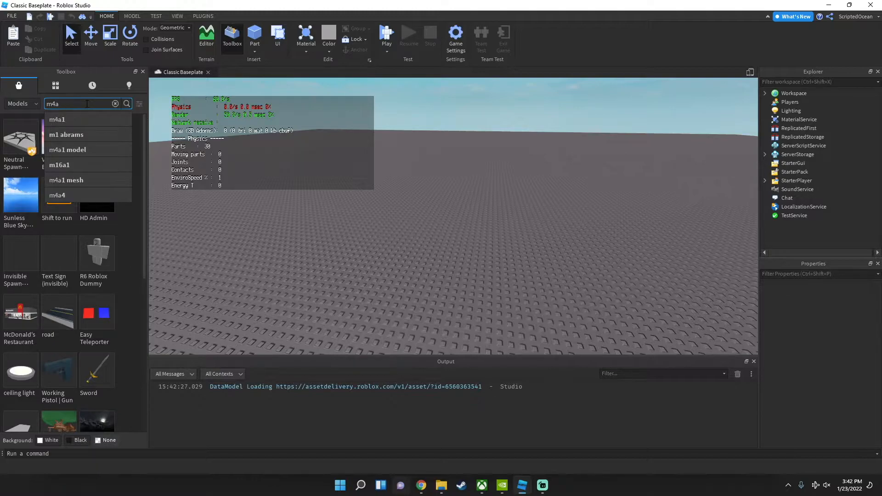
type("1")
key("Return")
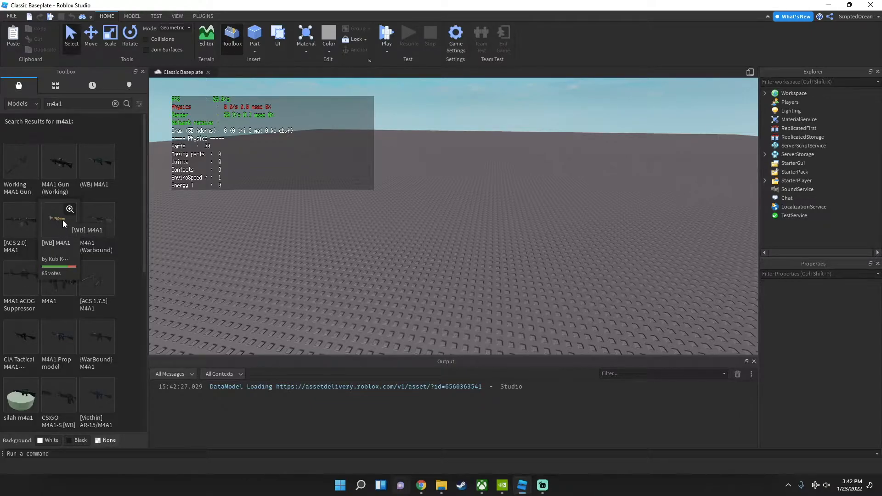
Step: Insert the [WB] M4A1 model and accept placing the tool in the starter pack
left_click(49, 225)
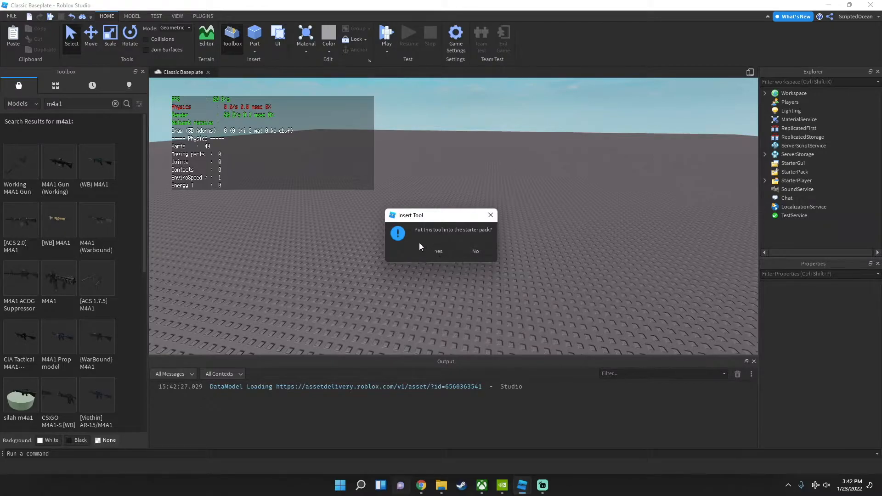
left_click(437, 252)
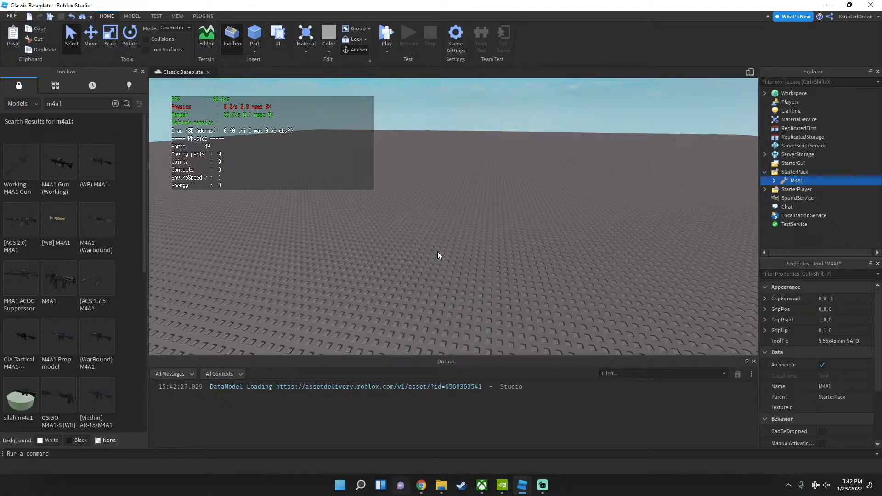
key("XF86AudioLowerVolume")
Step: Save the place as a new game named "gun r" so that its game settings can be accessed
left_click(454, 36)
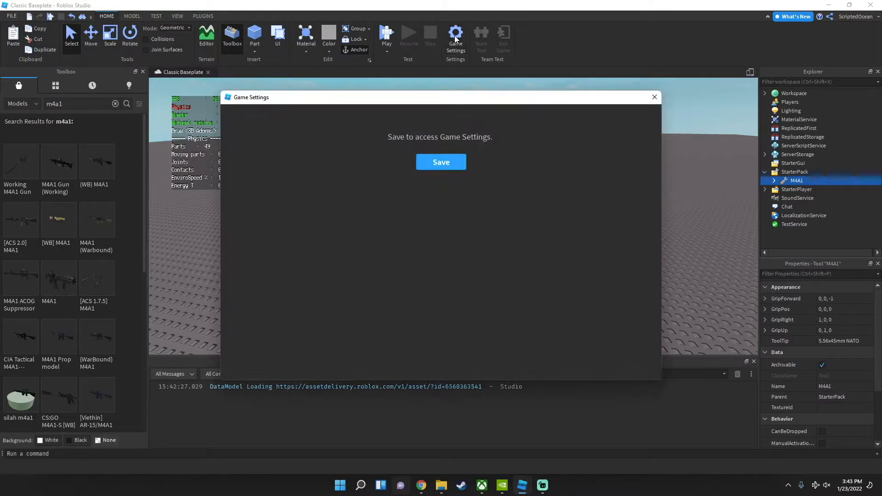
left_click(444, 165)
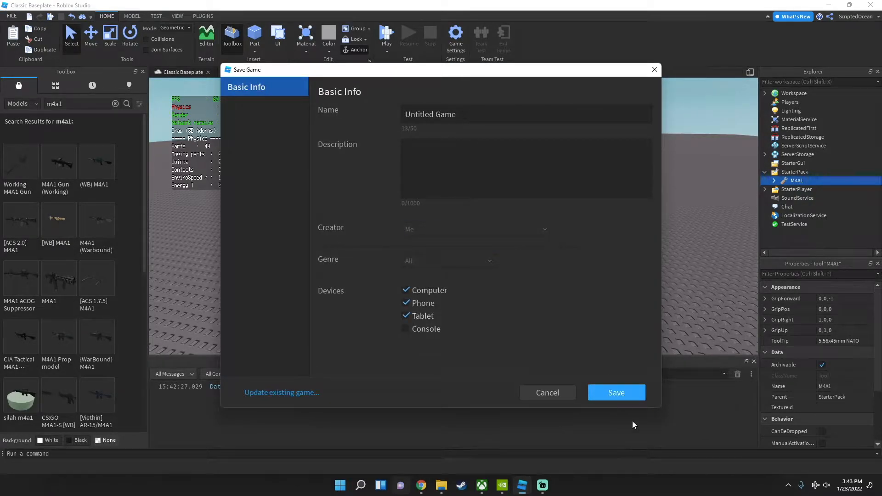
left_click_drag(467, 117, 406, 114)
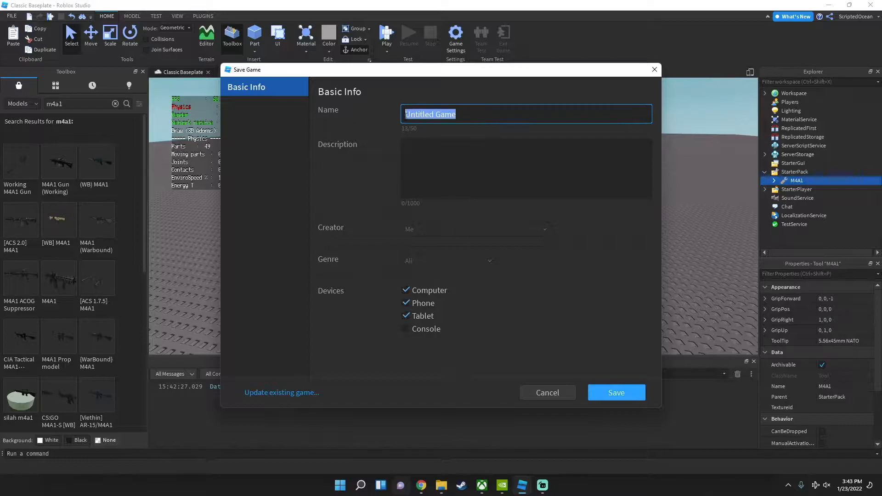
type("gun r")
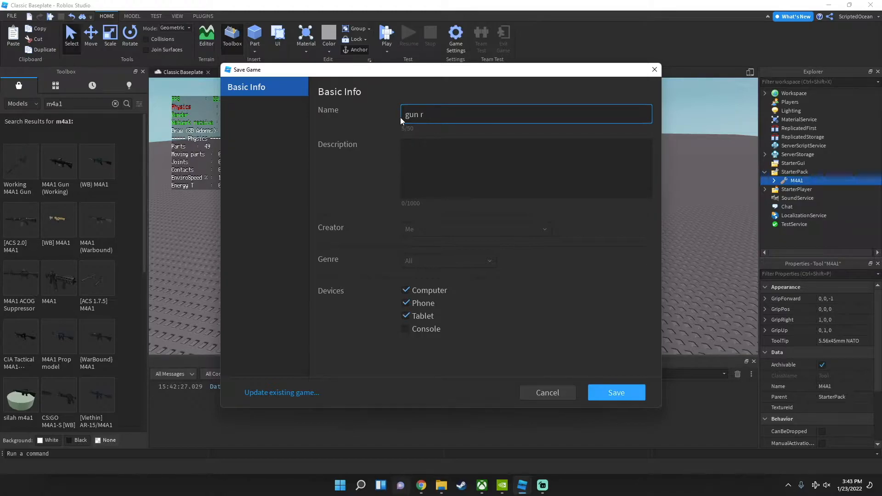
left_click(614, 397)
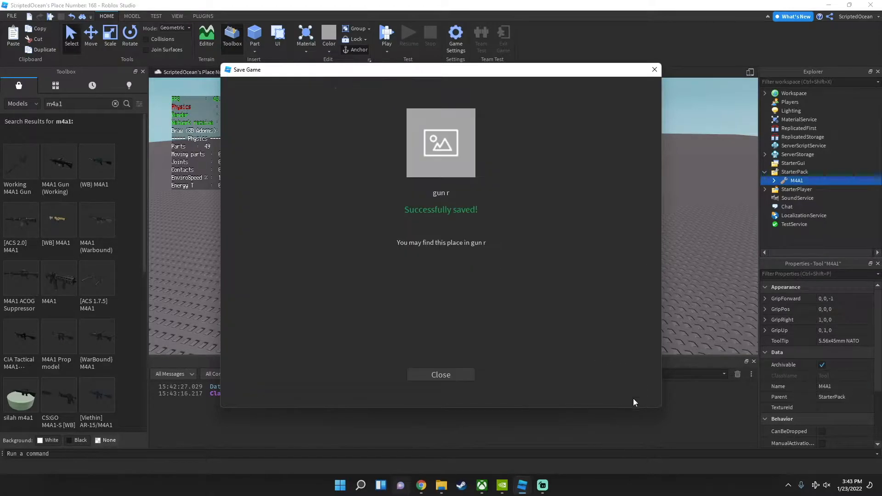
left_click(446, 376)
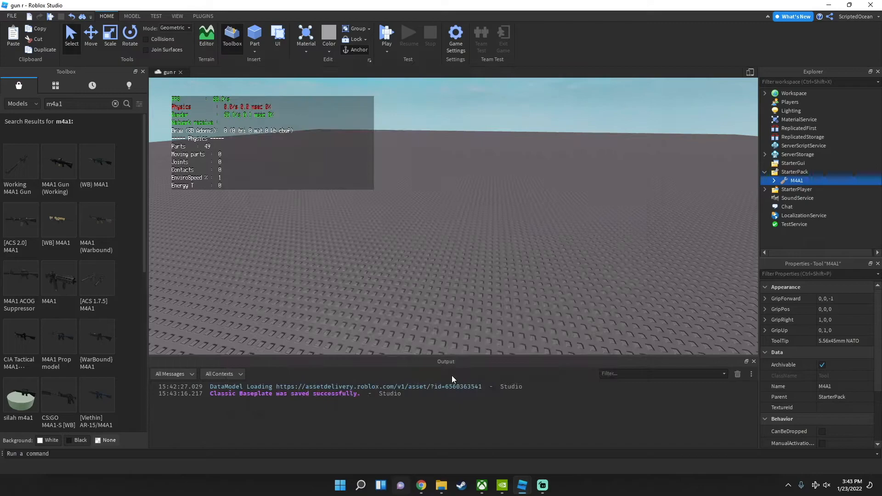
Step: Allow HTTP requests, change the avatar type to R6, and save the game settings, accepting the shutdown of running games
left_click(450, 37)
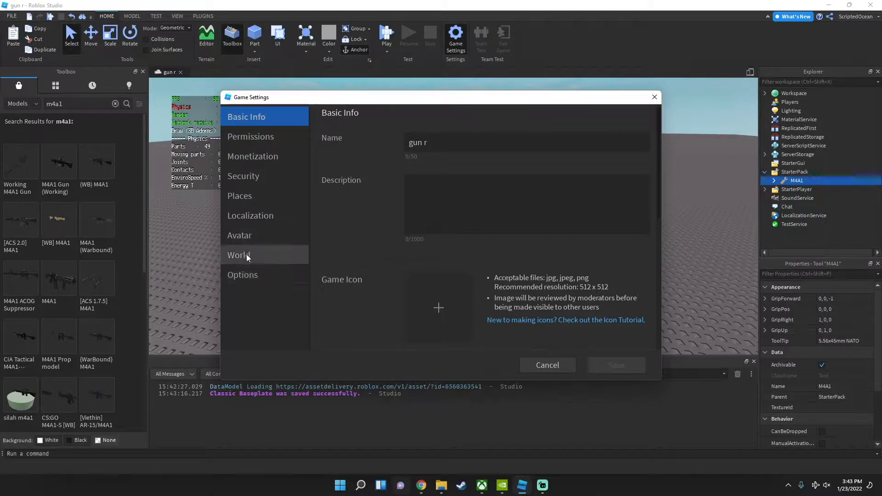
left_click(256, 177)
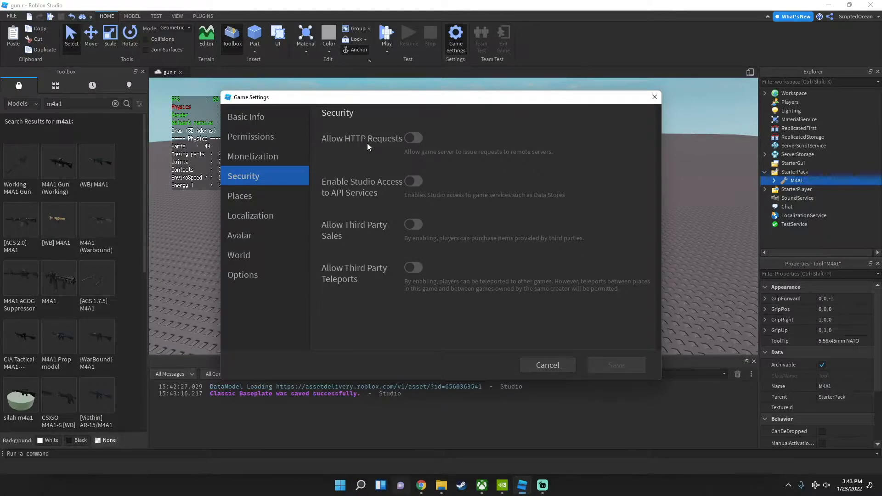
left_click(413, 138)
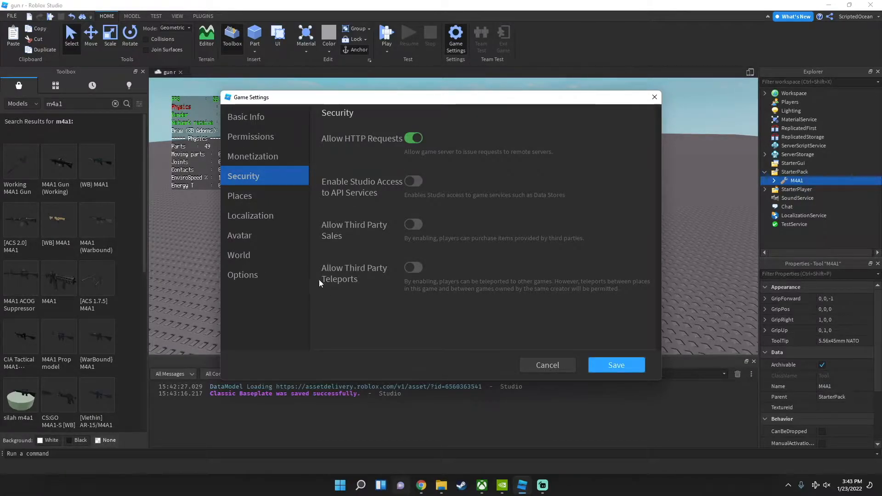
left_click(241, 236)
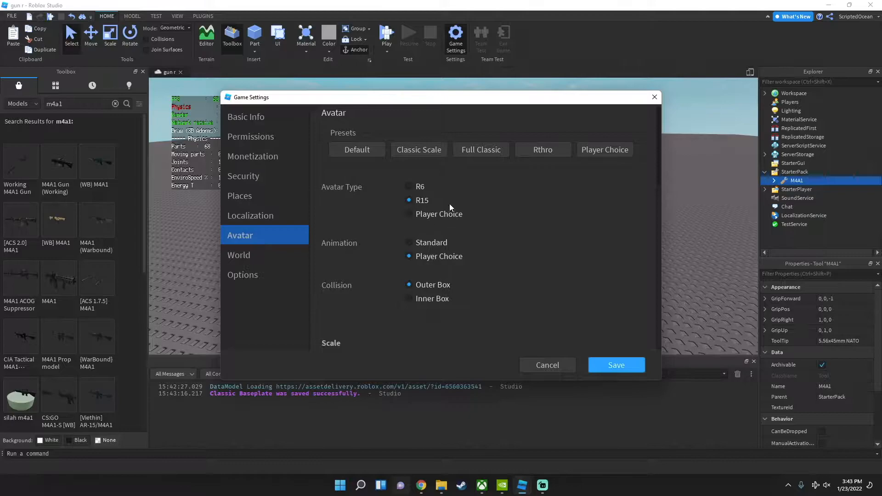
left_click(410, 186)
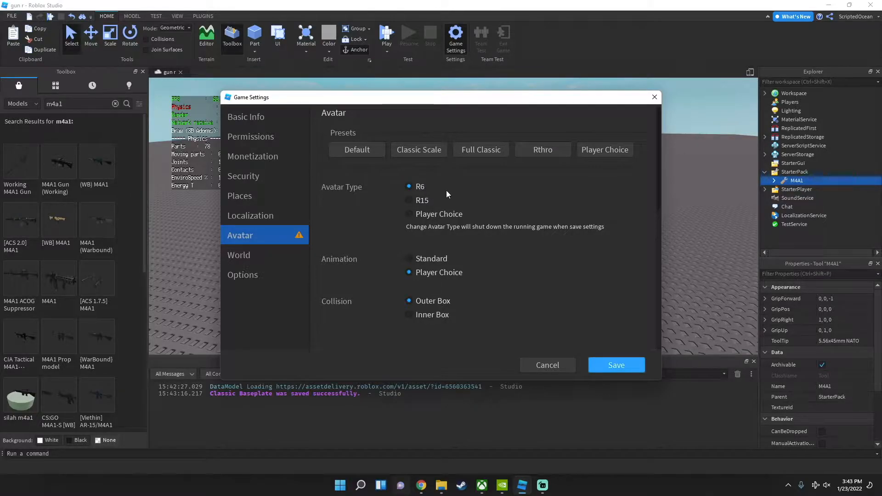
left_click(603, 365)
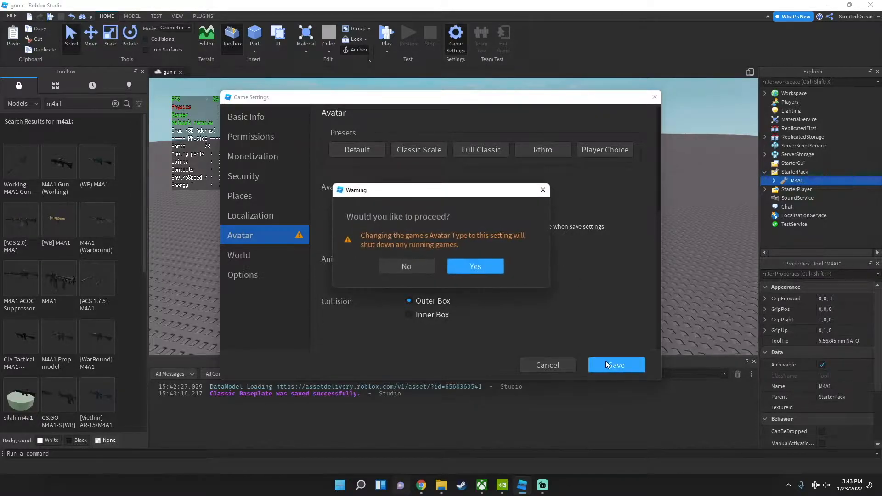
left_click(469, 266)
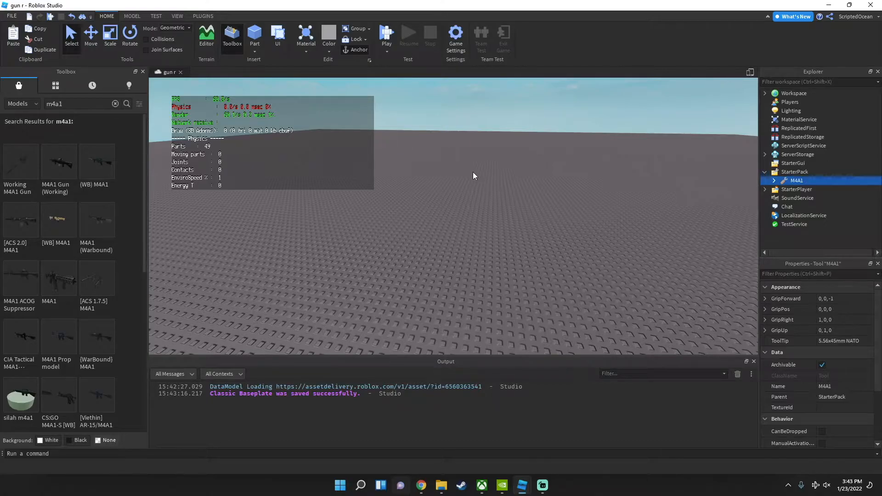
Step: Playtest the game, equip the M4A1, and test aiming down its sight and firing
left_click(393, 38)
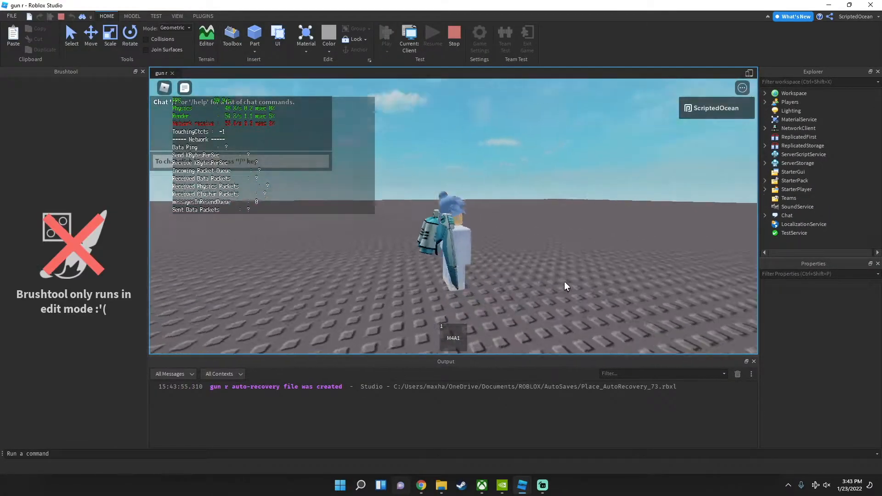
key("1")
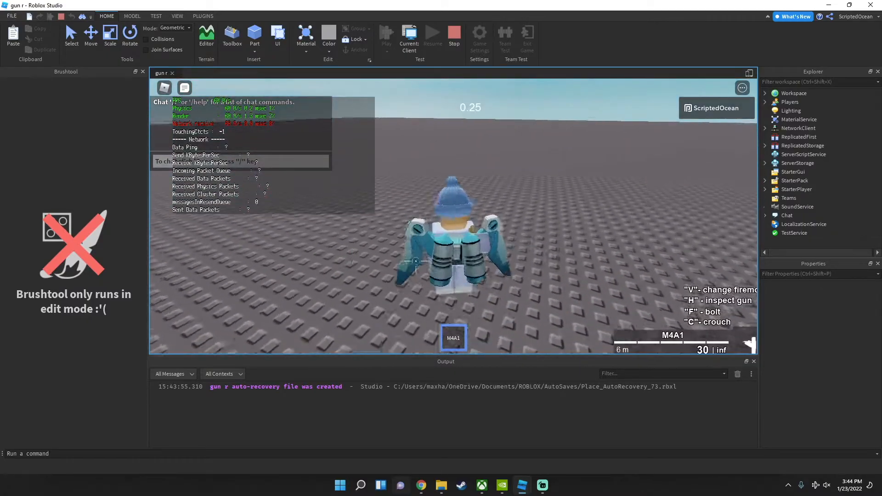
right_click(453, 216)
left_click(454, 216)
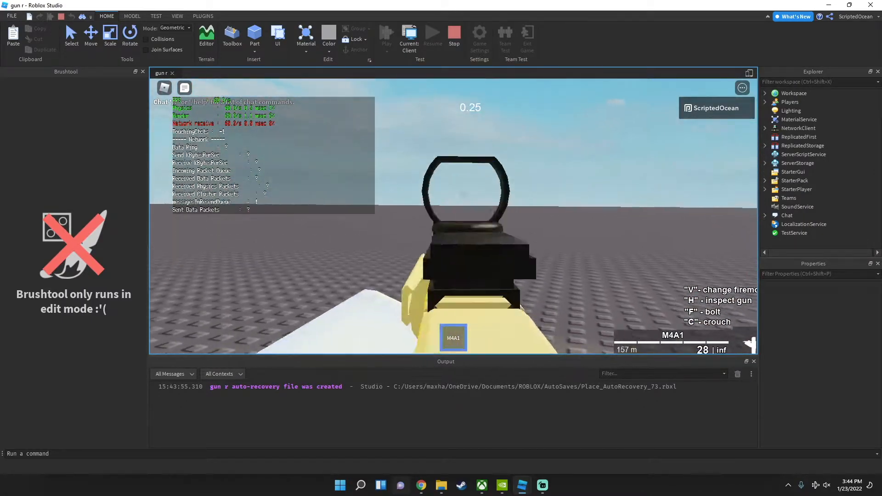
Step: Test sprinting, reloading, crouching and inspecting the M4A1 in the running playtest
key("shift+w")
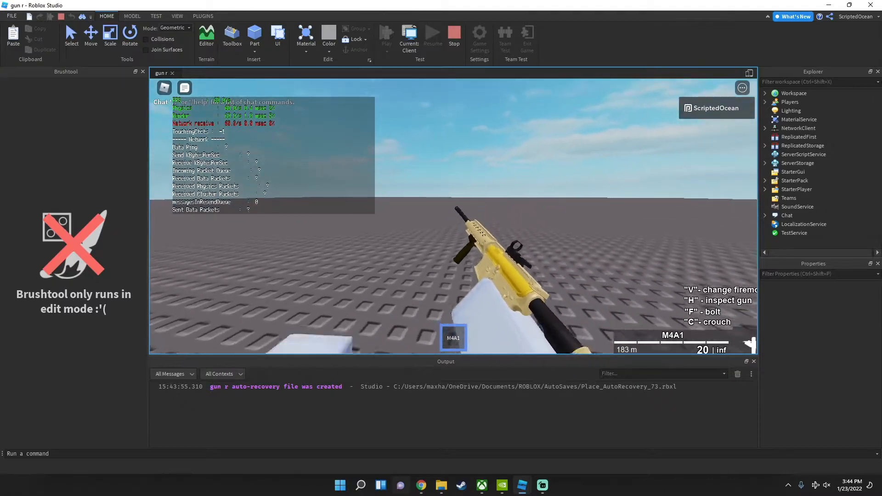
key("r")
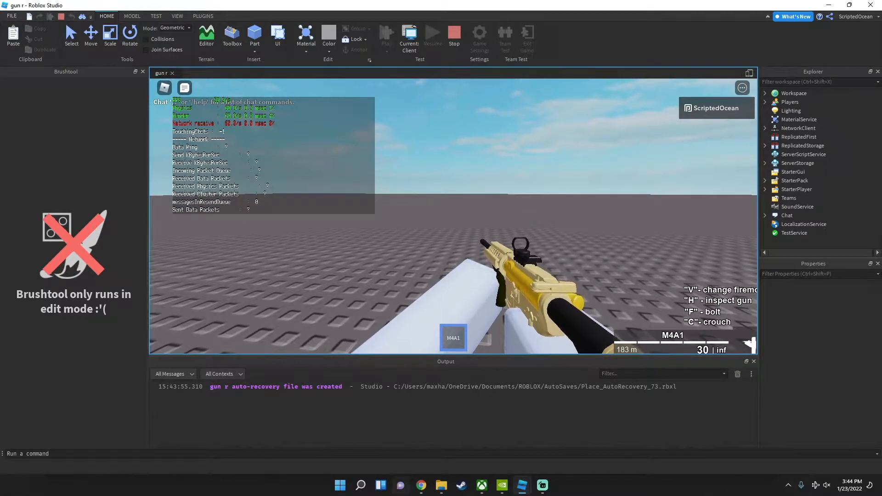
key("shift+w")
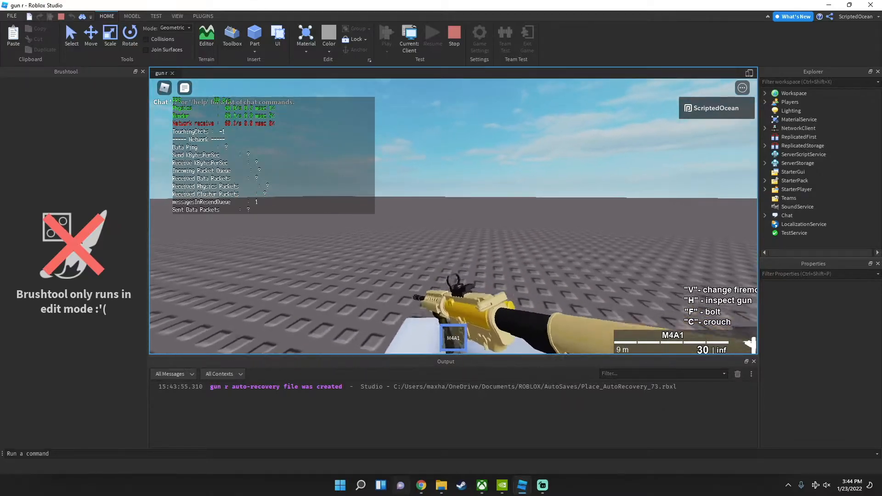
key("c")
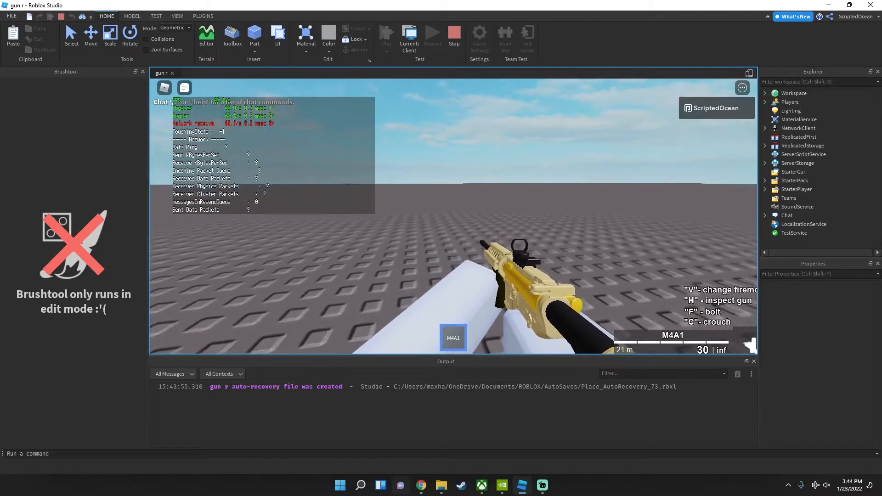
key("shift+w")
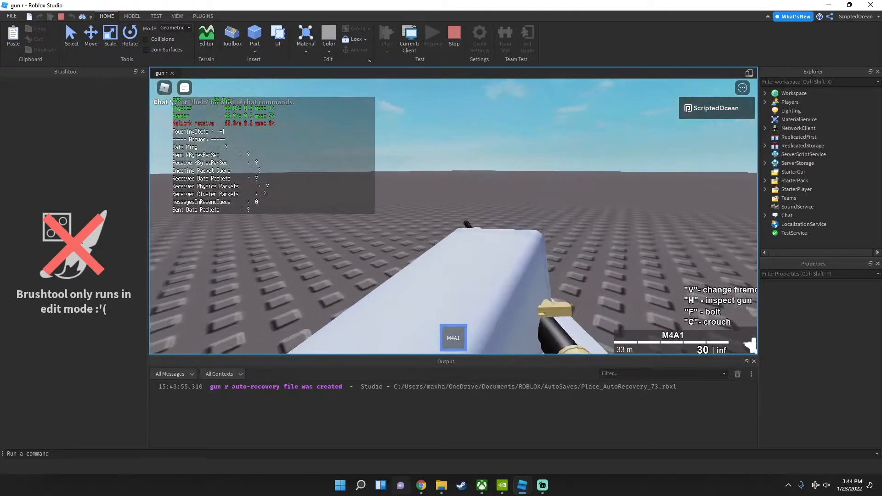
key("h")
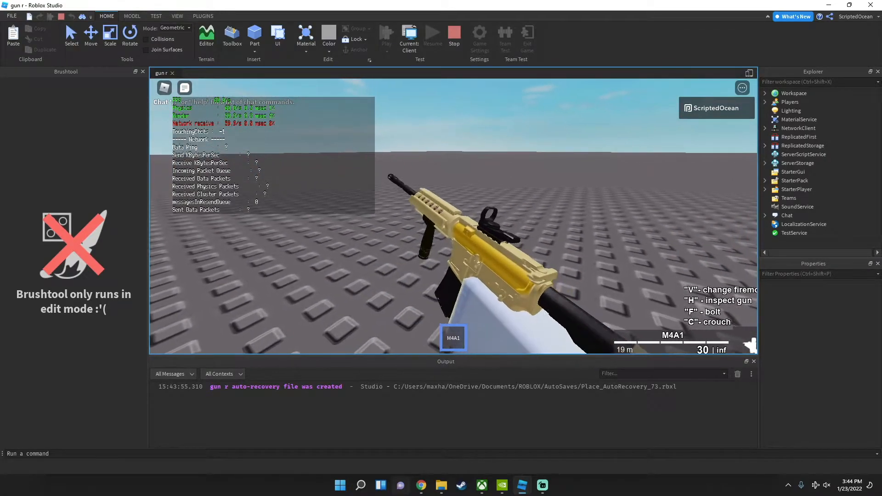
Step: Unequip the M4A1, end the playtest and clear the output log
key("1")
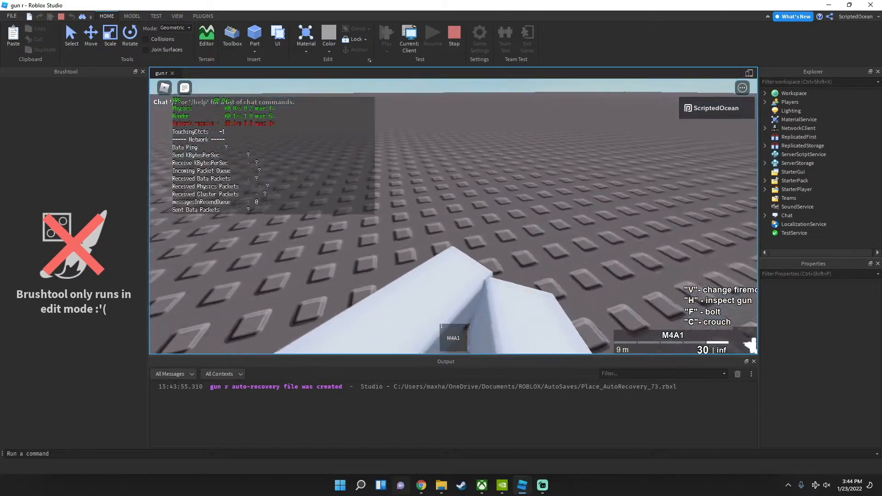
scroll(453, 216, "down", 2)
left_click(448, 39)
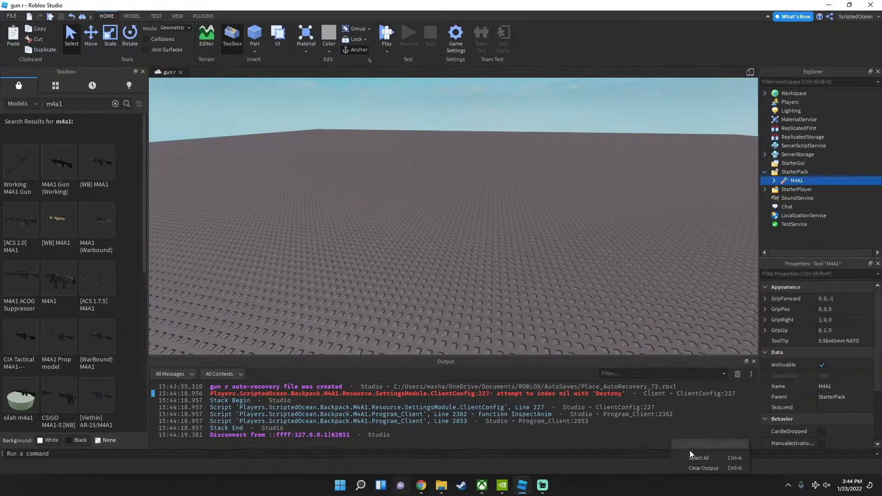
left_click(721, 240)
Step: Expand the M4A1 tool inside StarterPack to list its scripts and parts
left_click(765, 171)
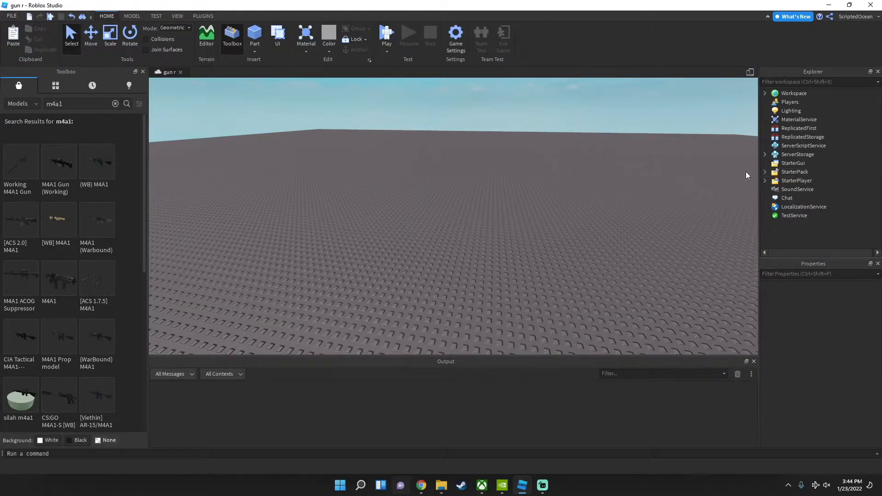
left_click(765, 172)
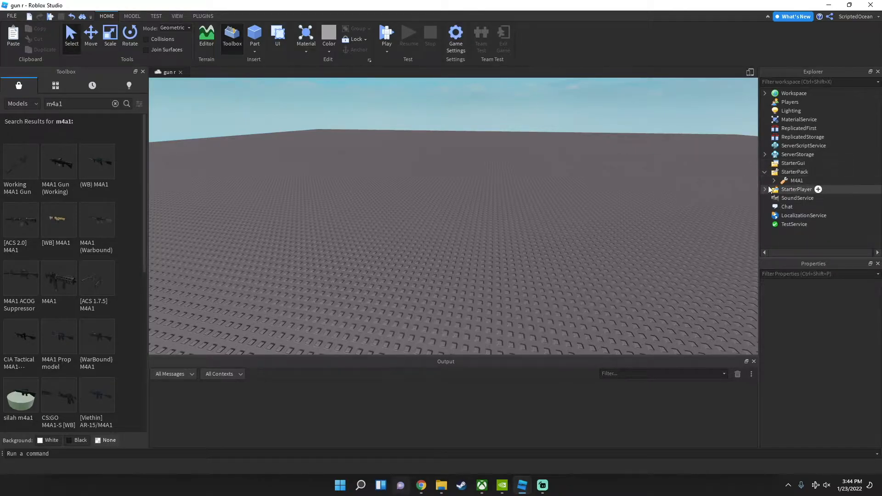
left_click(776, 181)
left_click(774, 181)
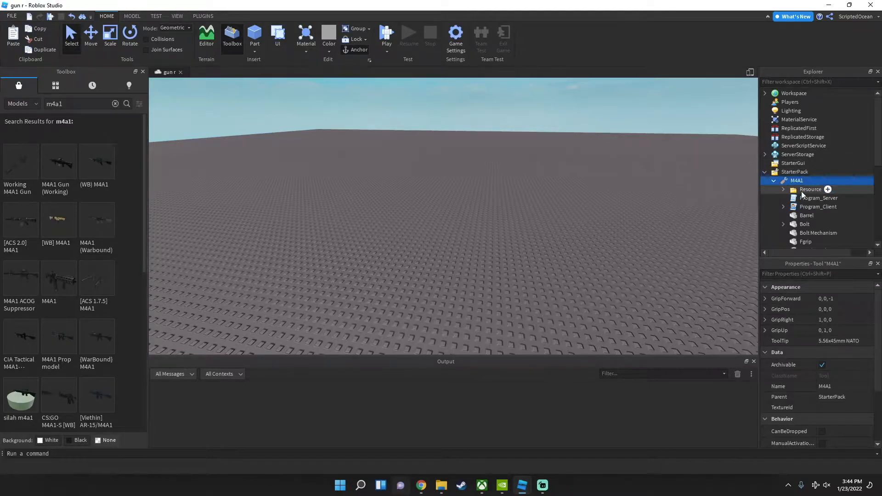
scroll(817, 222, "down", 2)
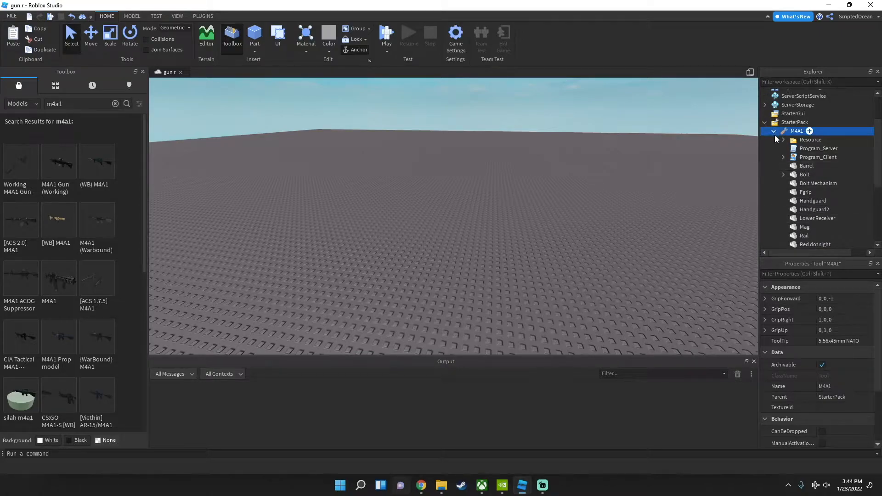
Step: Copy all of the M4A1's parts, from Barrel through the last VerticalGrip, into Workspace
left_click(804, 165)
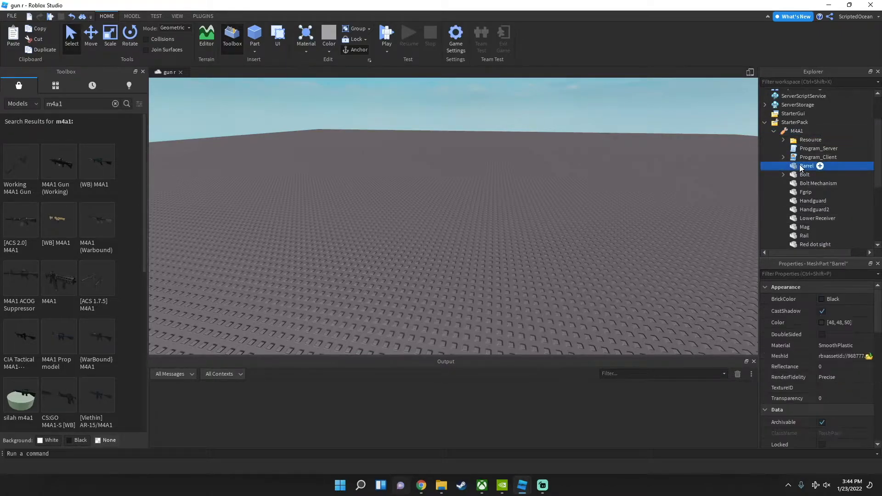
scroll(822, 188, "down", 2)
scroll(806, 209, "down", 2)
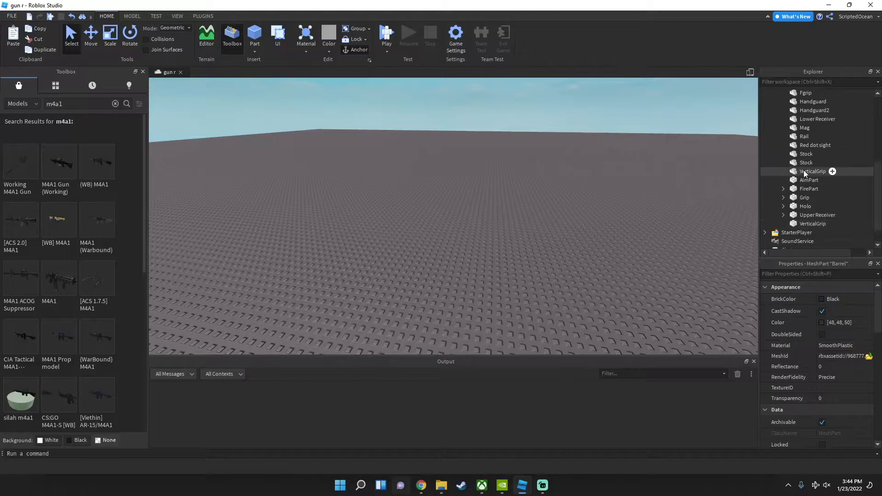
scroll(802, 170, "up", 2)
scroll(819, 166, "down", 2)
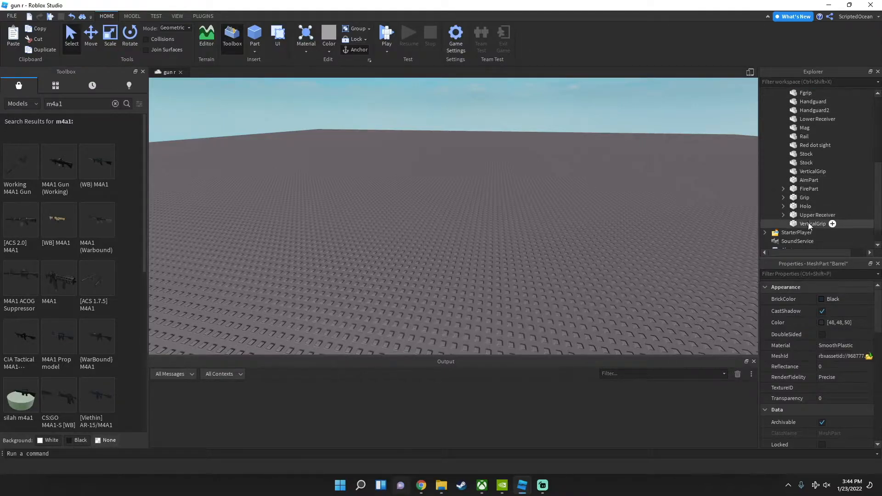
left_click(806, 225, "shift")
left_click_drag(806, 224, 808, 137)
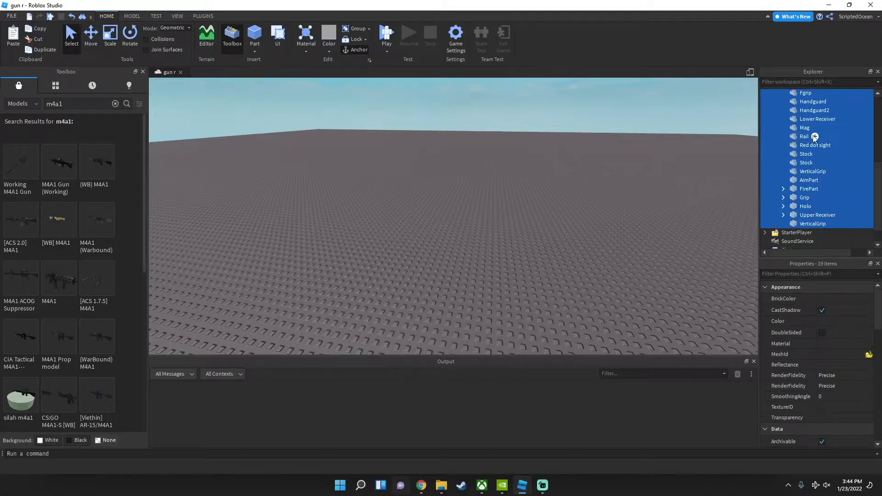
left_click_drag(815, 136, 809, 93)
Step: Move the copied gun parts down onto the baseplate and group them into one model
right_click_drag(486, 148, 487, 147)
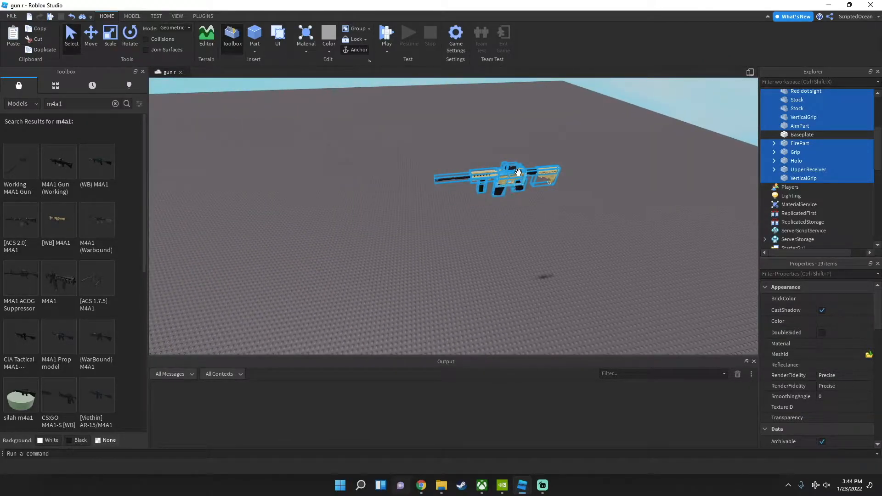
left_click_drag(512, 188, 439, 233)
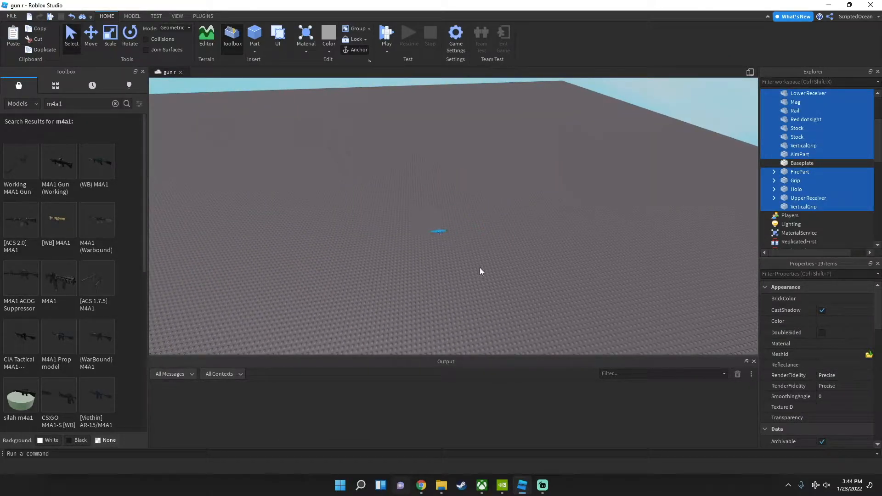
key("f")
left_click_drag(357, 163, 608, 275)
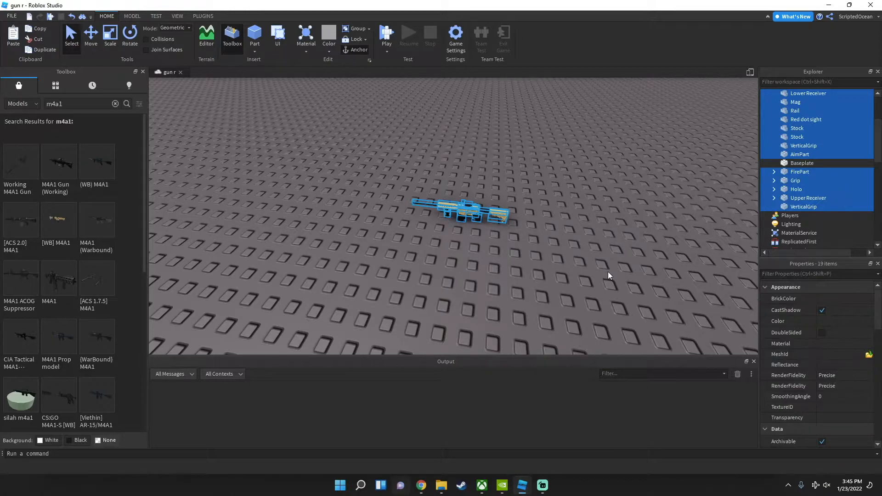
key("ctrl+g")
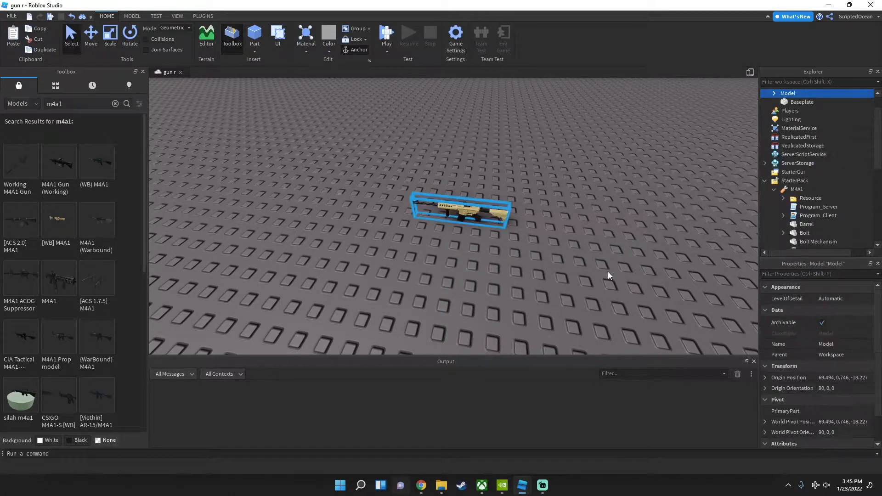
key("f")
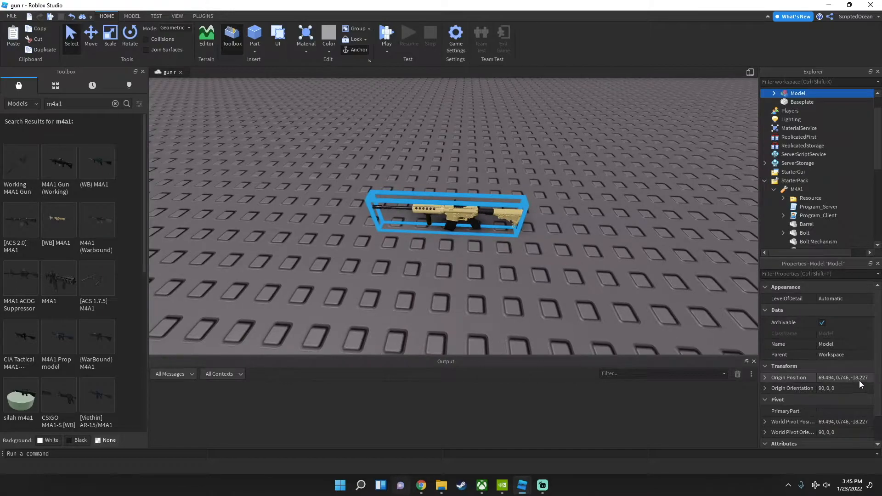
left_click(837, 346)
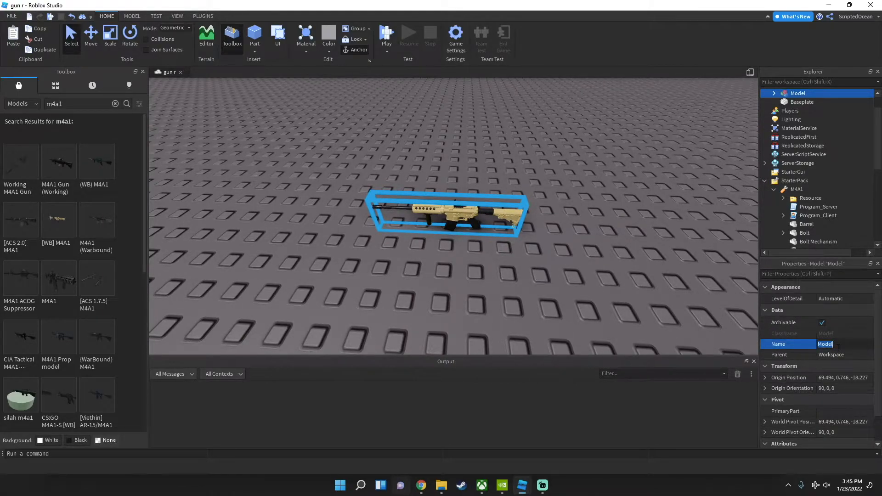
left_click(826, 344)
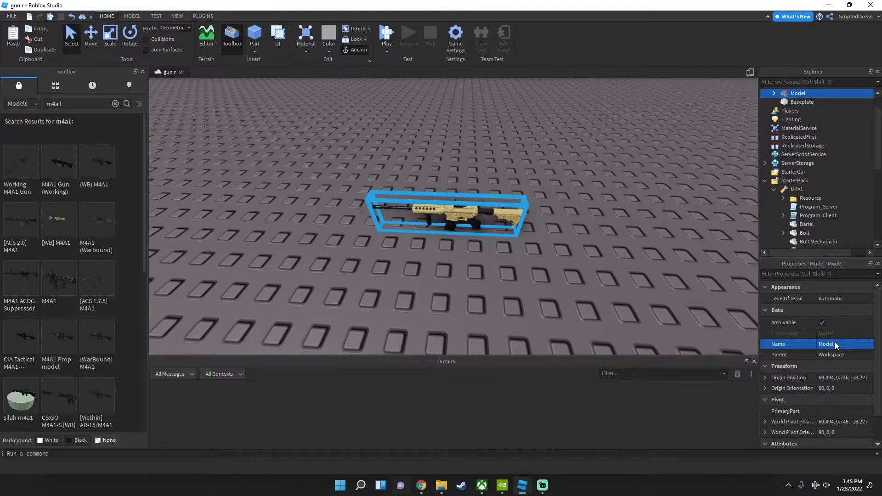
left_click(584, 219)
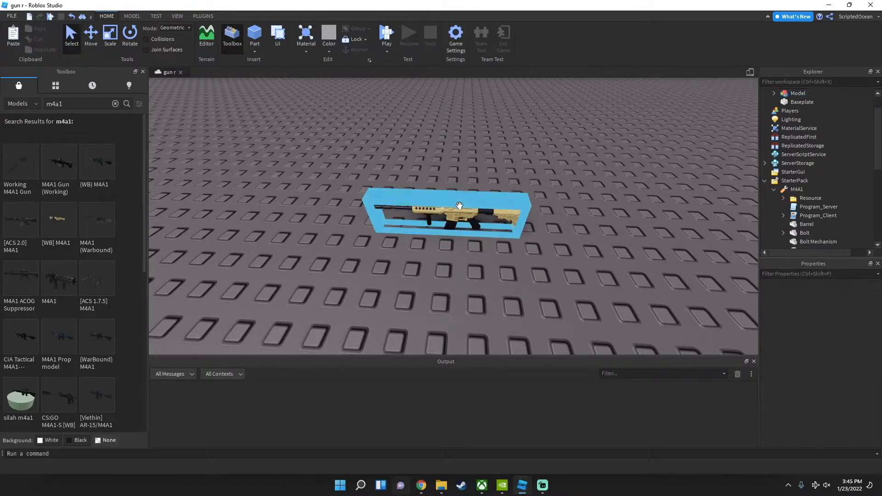
Step: Examine the grouped M4A1 model on the baseplate from several angles
left_click_drag(454, 214, 447, 209)
right_click_drag(442, 207, 447, 209)
left_click_drag(447, 209, 447, 209)
right_click_drag(447, 209, 447, 208)
left_click_drag(447, 208, 476, 272)
left_click(556, 296)
right_click_drag(555, 294, 556, 305)
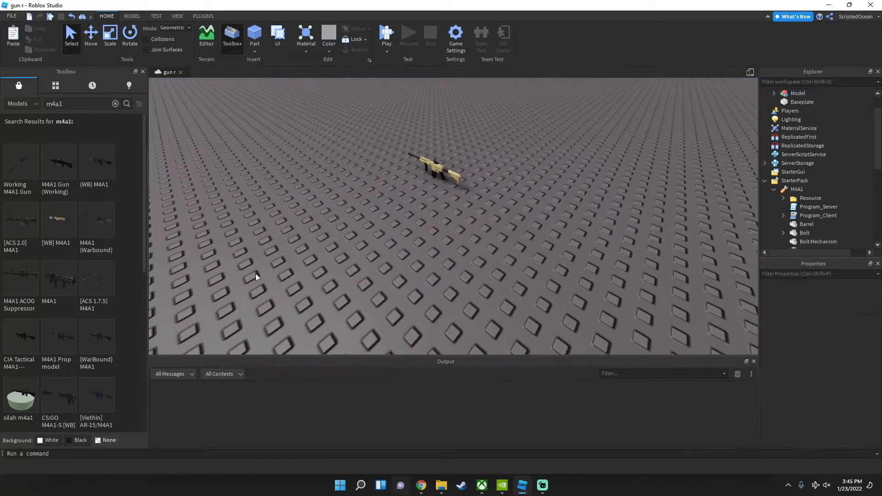
right_click_drag(316, 224, 316, 224)
scroll(316, 223, "down", 2)
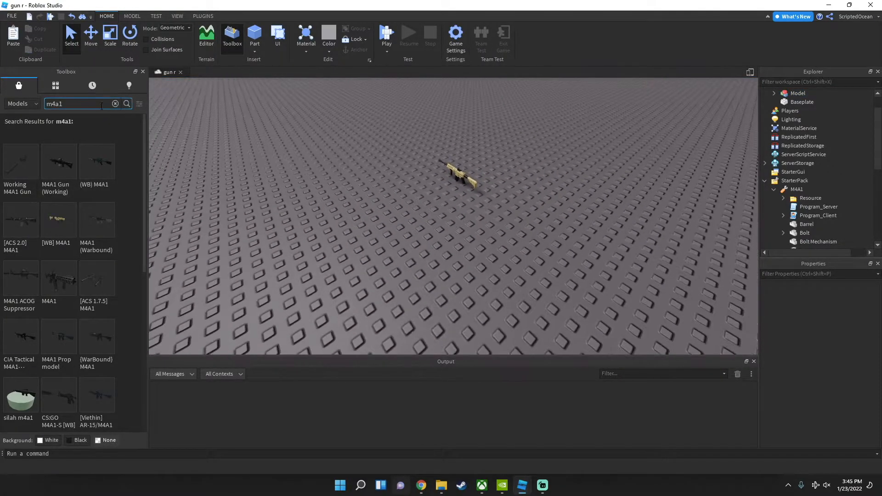
Step: Search the toolbox models for "m14"
left_click(115, 104)
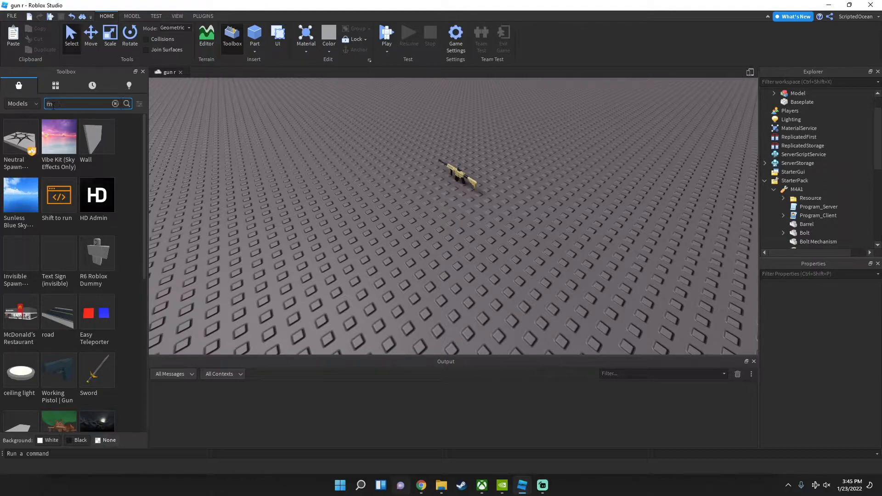
key("BackSpace")
type("m14")
key("Return")
right_click_drag(154, 118, 324, 145)
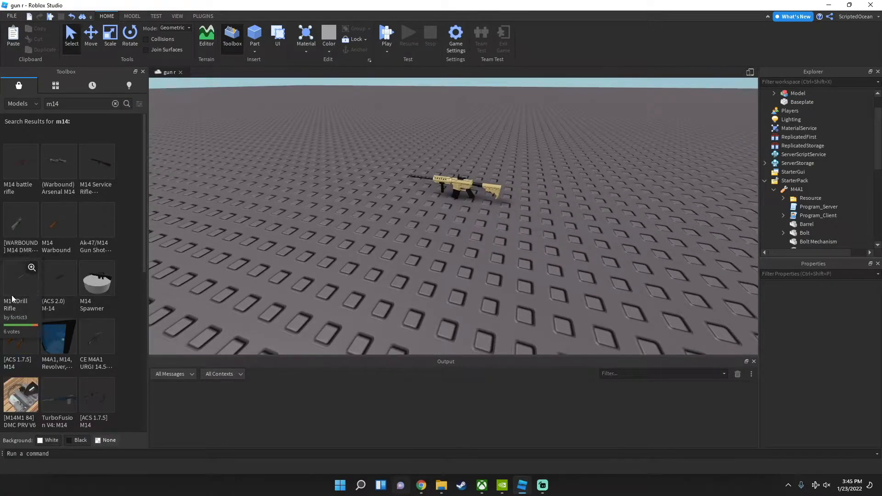
Step: Insert the [ACS 1.7.6 ] M14 model from the search results onto the baseplate beside the M4A1
scroll(58, 313, "down", 2)
scroll(91, 378, "down", 4)
scroll(59, 271, "up", 4)
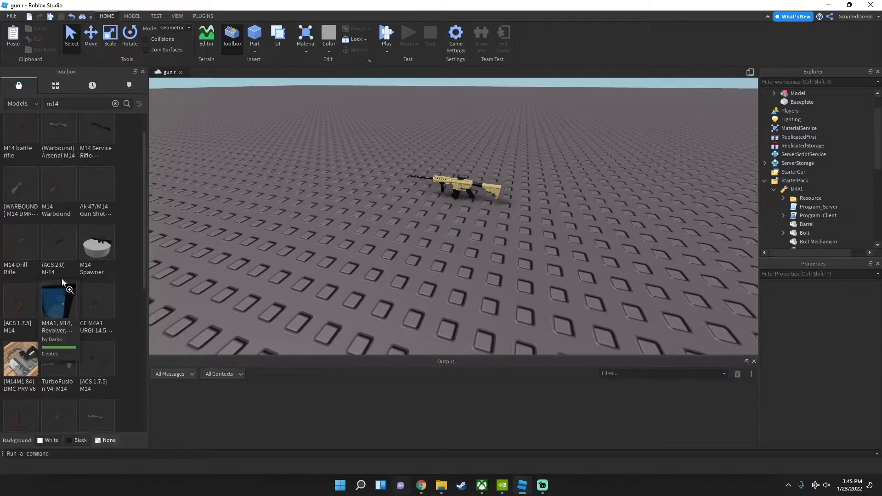
scroll(82, 340, "down", 4)
scroll(129, 361, "up", 3)
scroll(105, 341, "down", 4)
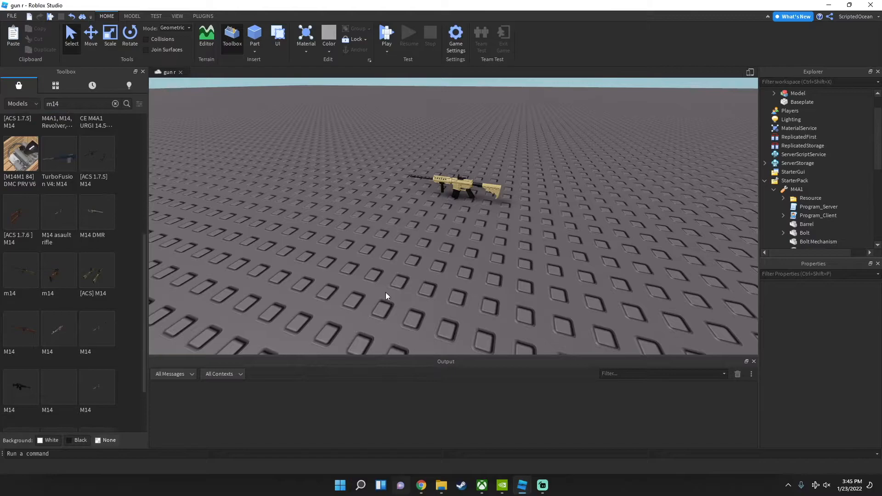
right_click_drag(385, 292, 390, 284)
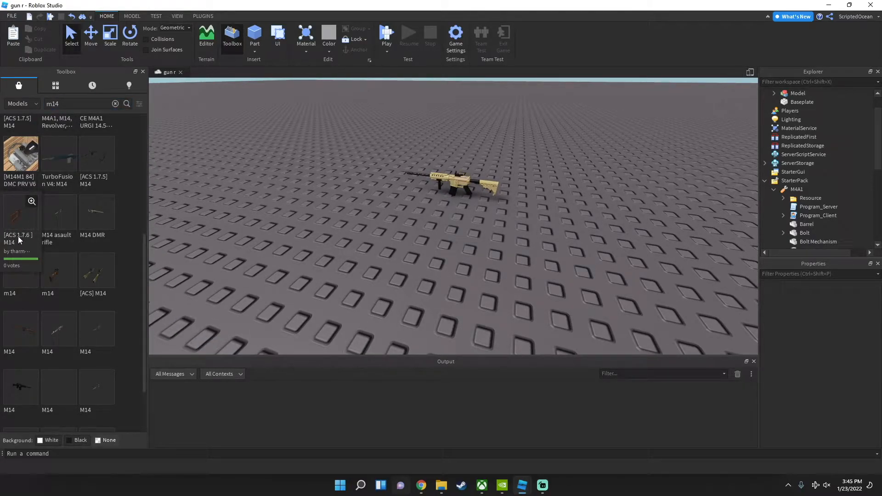
left_click_drag(27, 218, 425, 252)
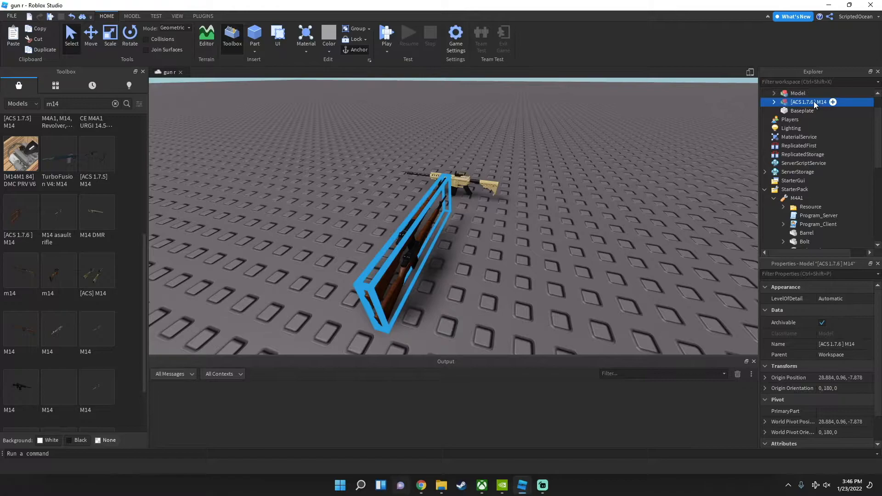
Step: Move the M14 model out of the Server group of [ACS 1.7.6 ] M14 directly into Workspace
left_click(774, 102)
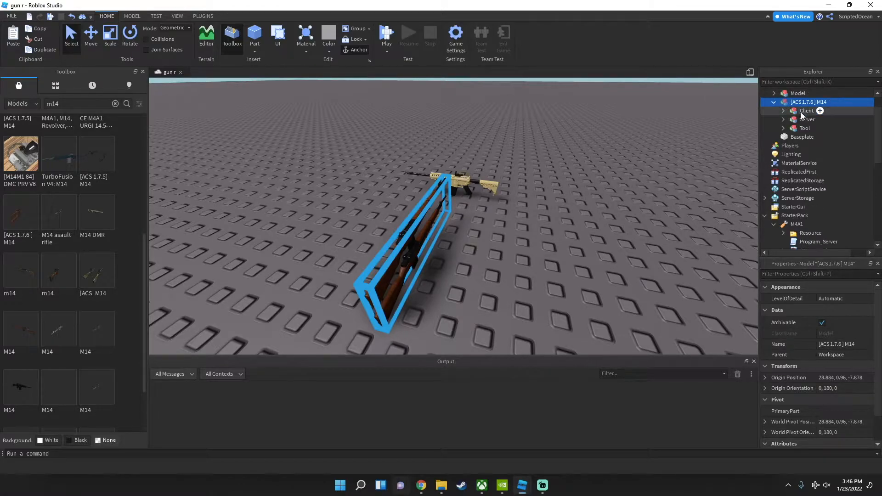
left_click(791, 120)
left_click(783, 120)
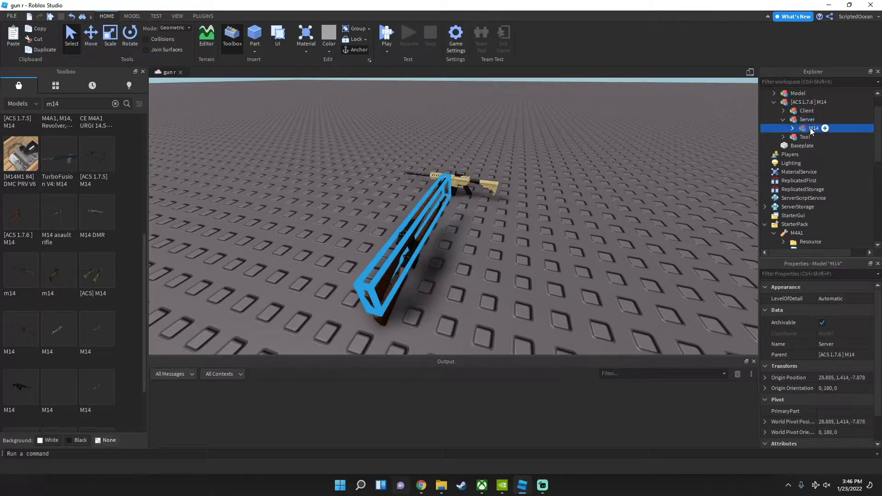
left_click(821, 129)
left_click_drag(820, 130, 797, 94)
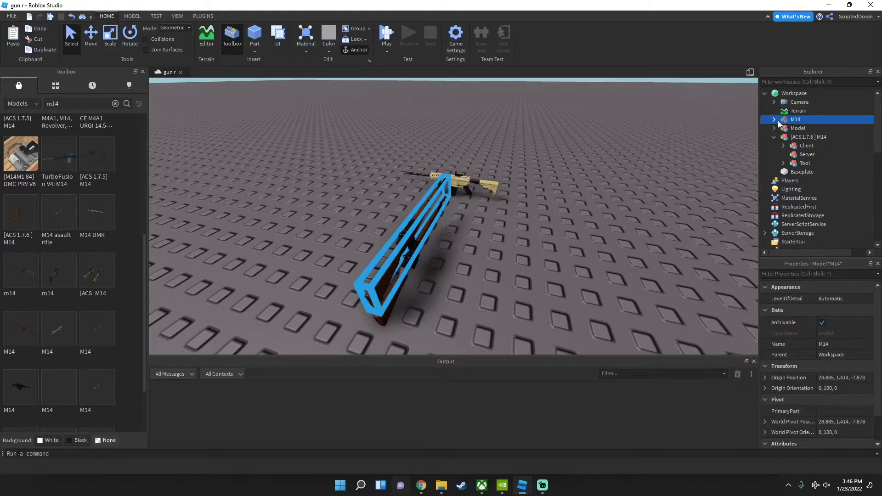
Step: Delete the leftover [ACS 1.7.6 ] M14 model with its Client, Server and Tool contents from Workspace
left_click(799, 137)
key("Delete")
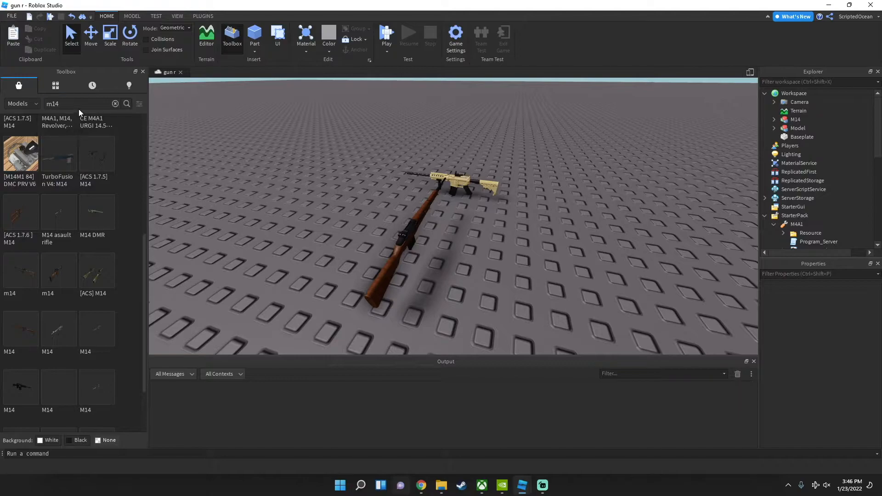
Step: Search the toolbox models for "m4" and check the details of the M4A4 For FPS asset
scroll(58, 144, "up", 5)
left_click(116, 103)
type("m4")
key("Return")
right_click_drag(285, 199, 285, 200)
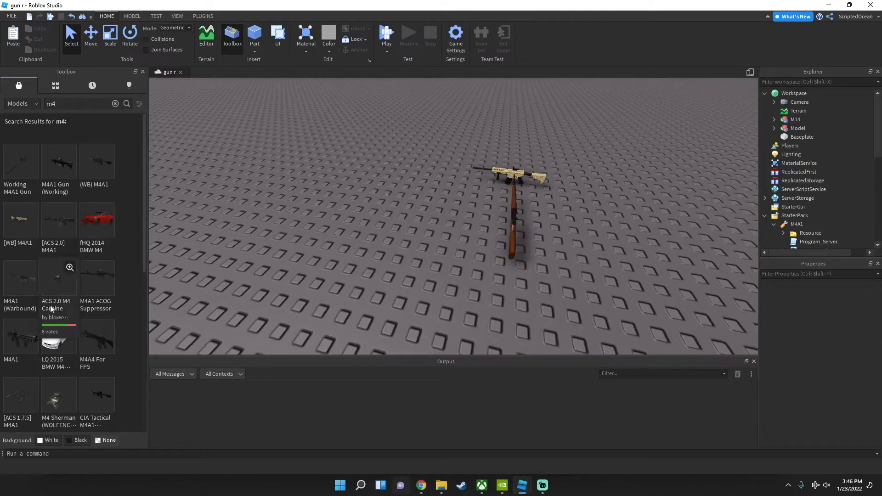
scroll(133, 368, "down", 3)
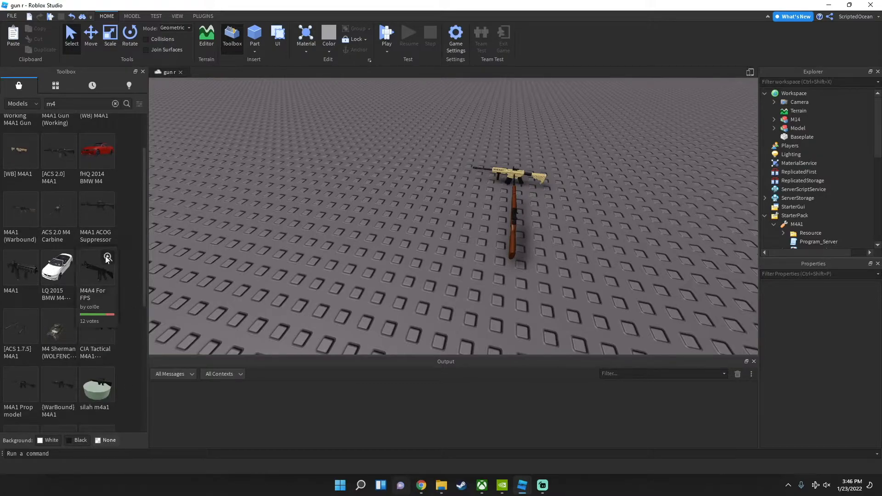
left_click(90, 294)
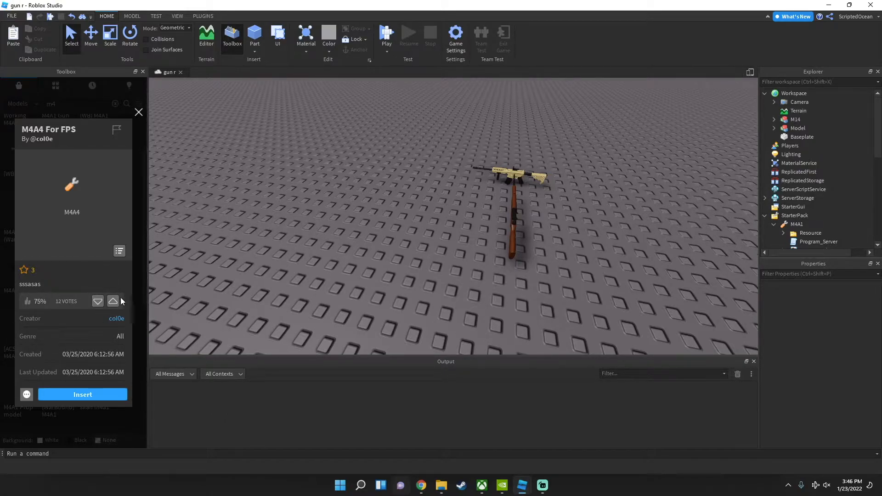
left_click(138, 112)
Step: Rotate the M14 model by 90 degrees and set it on the baseplate parallel to the M4A1
right_click_drag(511, 243, 489, 241)
left_click(501, 234)
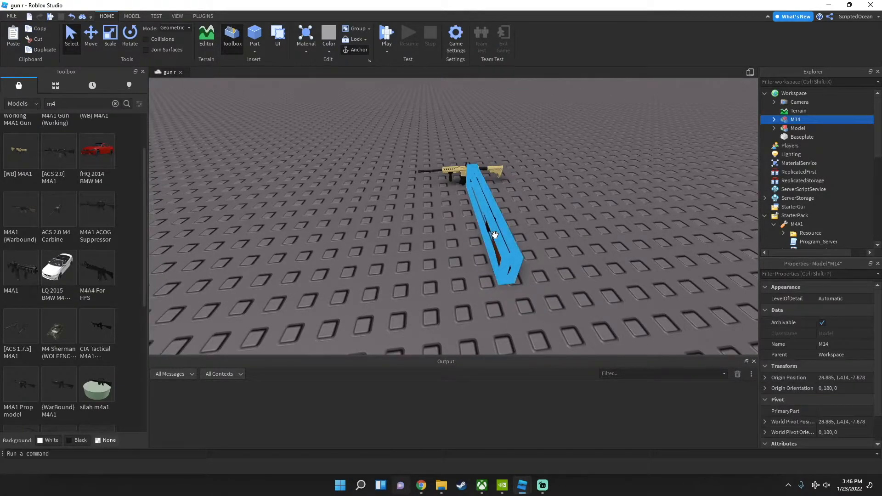
key("ctrl+r")
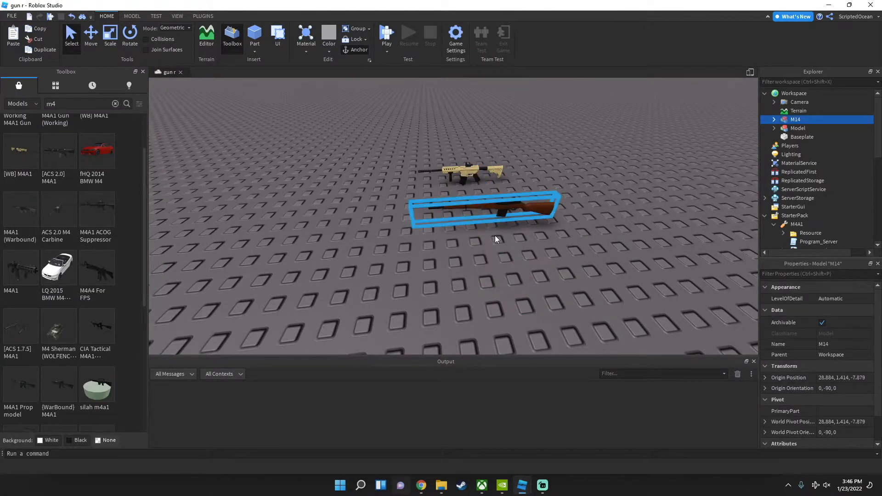
mouse_move(498, 210)
left_mouse_down()
mouse_move(452, 179)
mouse_move(491, 194)
mouse_move(483, 206)
left_mouse_up()
right_click_drag(545, 294, 558, 271)
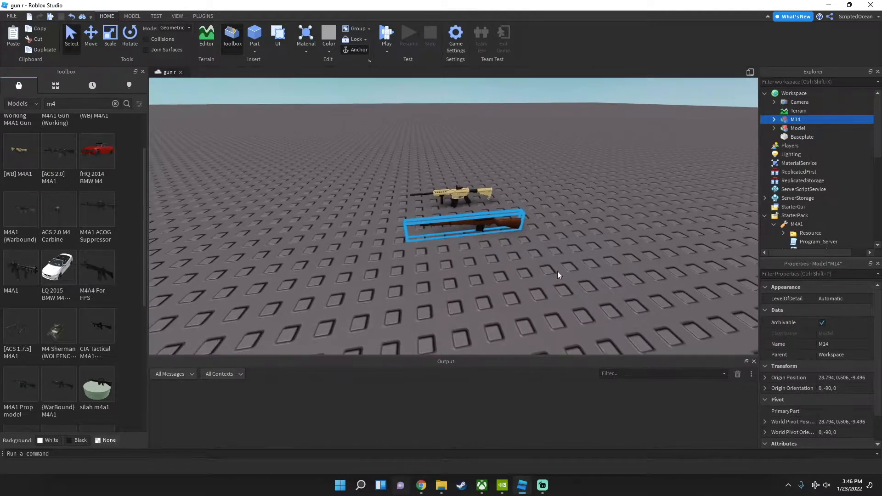
Step: Ungroup the M14 model into its individual parts in Workspace
mouse_move(822, 119)
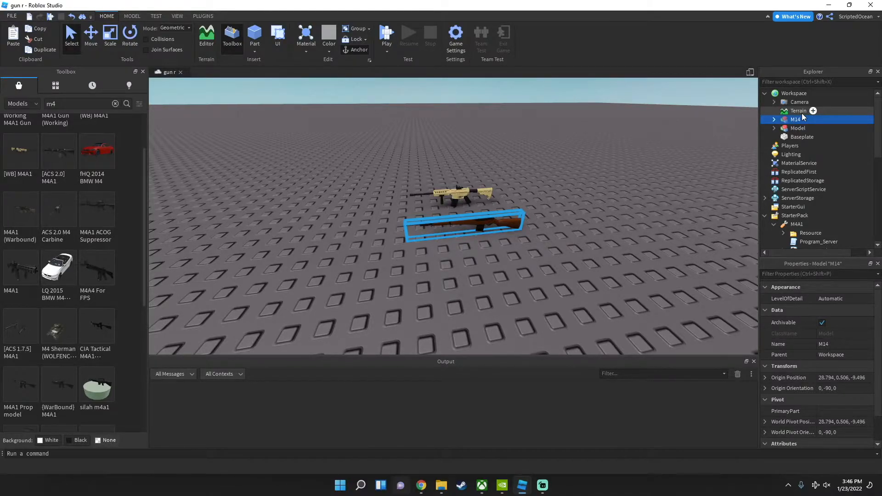
key("ctrl+u")
key("w")
right_click_drag(600, 280, 599, 280)
key("d")
key("s")
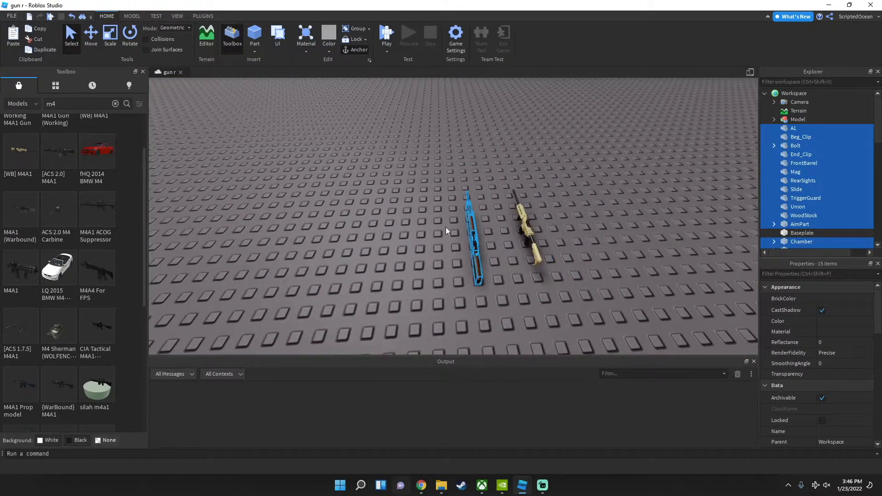
Step: Select all the ungrouped M14 parts together and slide them sideways away from the M4A1 with the Move tool
key("w")
key("a")
right_click_drag(498, 248, 496, 247)
left_click_drag(497, 247, 426, 262)
left_click(600, 258)
key("s")
key("w")
right_click_drag(432, 225, 431, 226)
key("s")
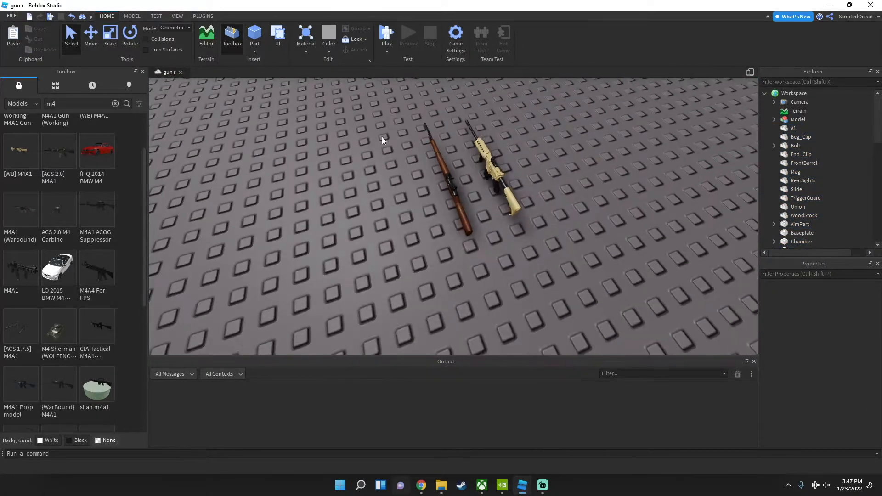
left_click_drag(448, 166, 499, 268)
right_click_drag(478, 267, 457, 213)
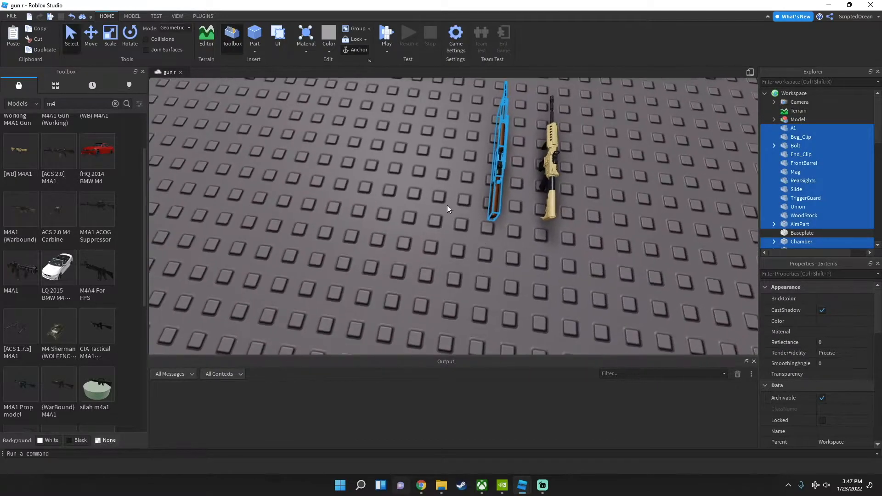
left_click(91, 53)
mouse_move(468, 141)
left_mouse_down()
mouse_move(478, 145)
mouse_move(441, 151)
mouse_move(651, 170)
mouse_move(482, 149)
mouse_move(435, 160)
mouse_move(444, 154)
mouse_move(365, 138)
left_mouse_up()
left_click(493, 238)
right_click_drag(493, 238, 501, 220)
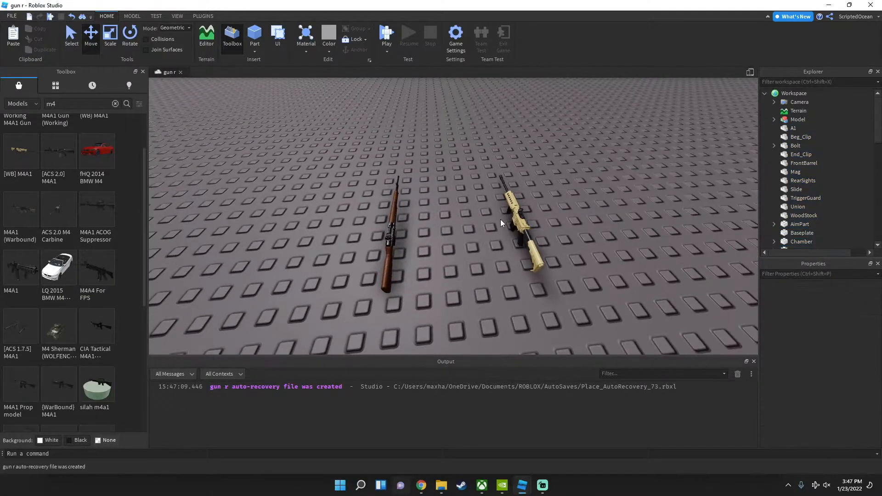
Step: Reselect all the M14 parts and reposition them sideways, well clear of the M4A1
key("d")
left_click_drag(401, 120, 522, 315)
left_click_drag(298, 148, 378, 300)
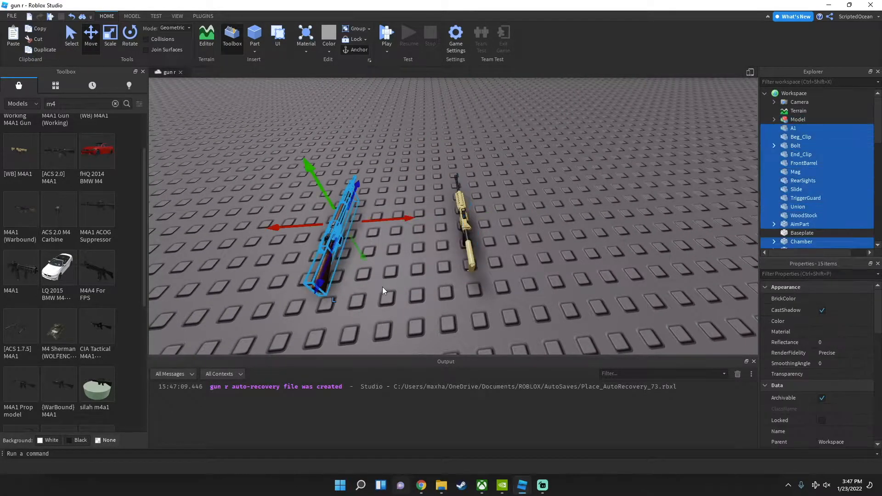
left_click_drag(386, 221, 419, 155)
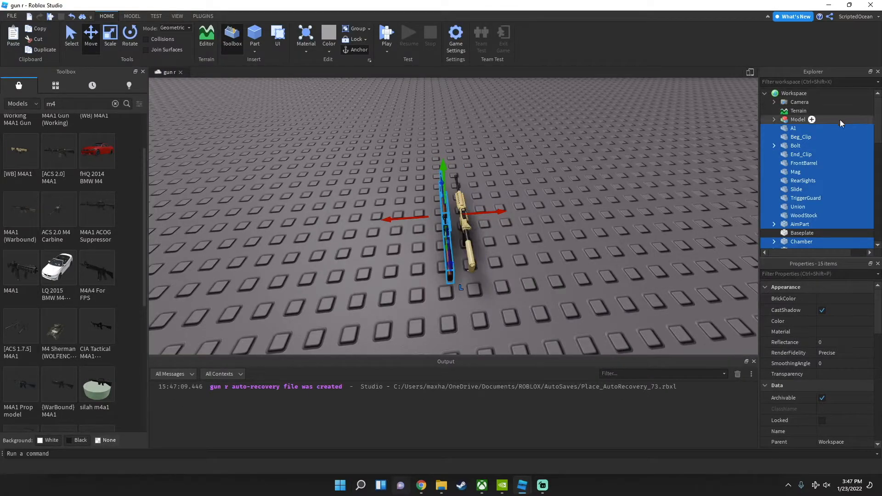
left_click_drag(408, 221, 255, 225)
left_click(372, 256)
right_click_drag(370, 256, 371, 256)
Step: Look through the M14's loose parts in Workspace and examine where its AimPart sits on the rifle
left_click_drag(381, 143, 748, 293)
scroll(815, 180, "down", 2)
scroll(816, 182, "down", 1)
left_click(611, 142)
right_click_drag(610, 142, 611, 142)
left_click(802, 176)
key("f")
right_click_drag(569, 189, 580, 185)
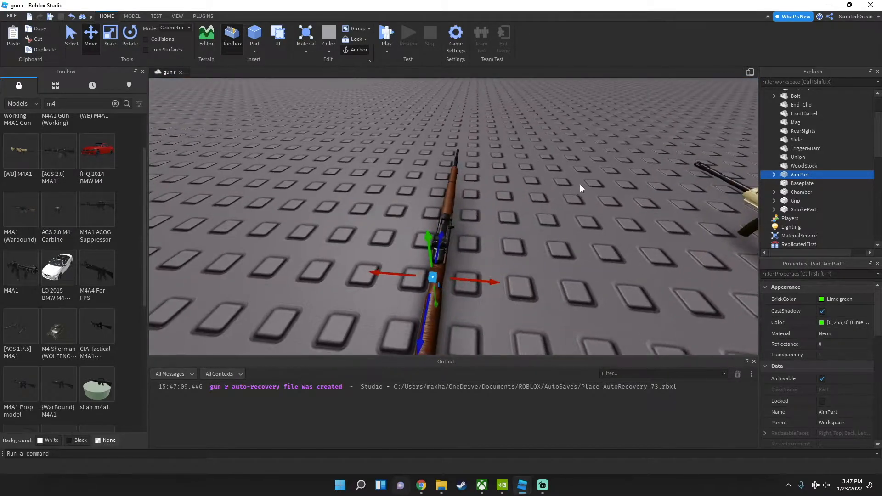
left_click(580, 185)
right_click_drag(346, 186, 453, 202)
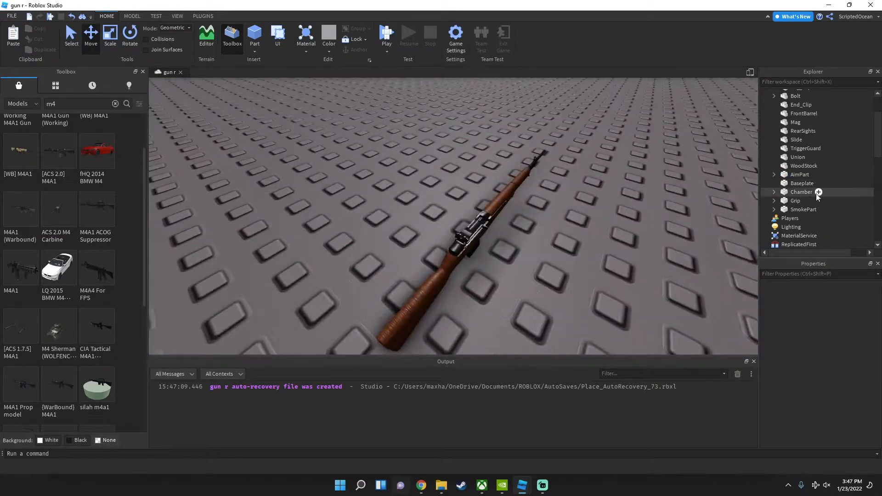
Step: Delete the M14's Chamber part from Workspace
left_click(802, 192)
key("Delete")
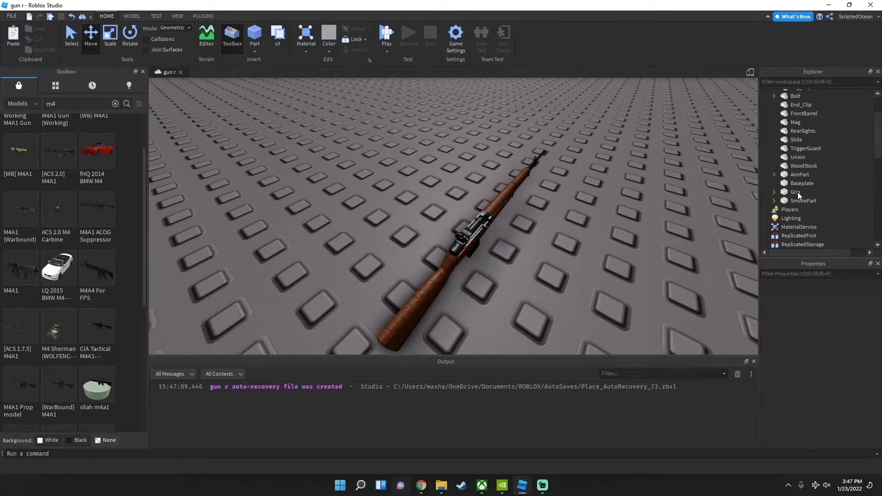
scroll(800, 191, "up", 2)
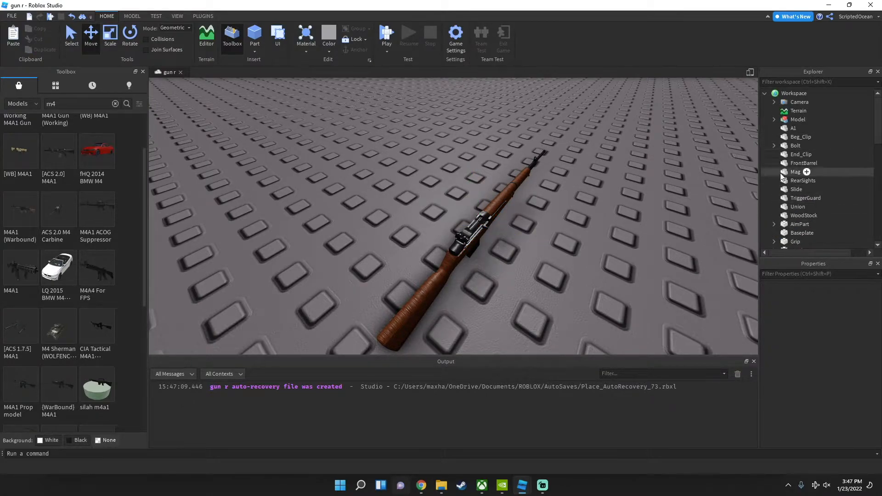
Step: Compare the sounds inside the M14's Bolt with those inside the M4A1 model's Bolt
left_click(776, 143)
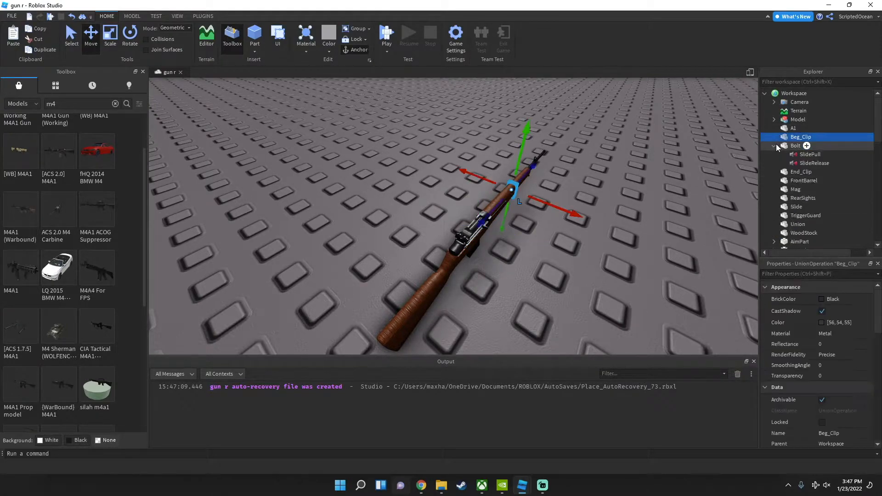
left_click(774, 120)
left_click(773, 119)
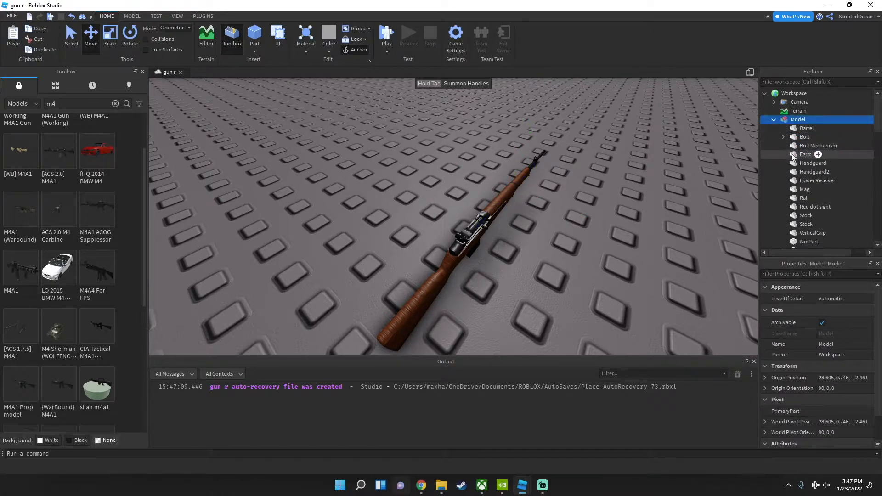
left_click(783, 137)
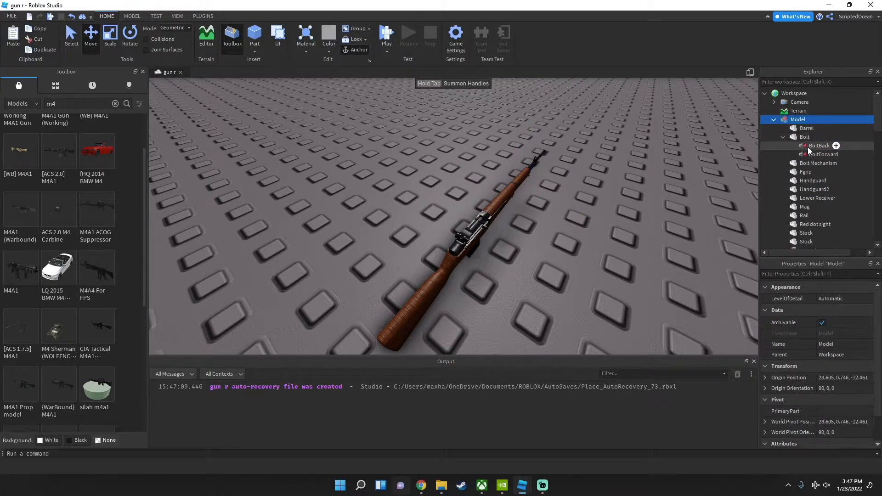
left_click(775, 120)
left_click(774, 145)
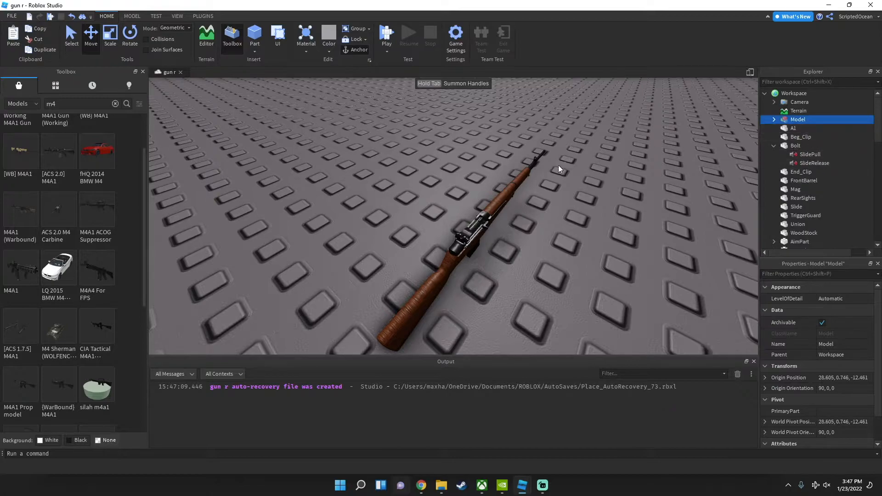
Step: Examine the M4A1 up close, including its Handguard part, and compare it with the M14
right_click_drag(558, 164, 565, 165)
left_click(562, 303)
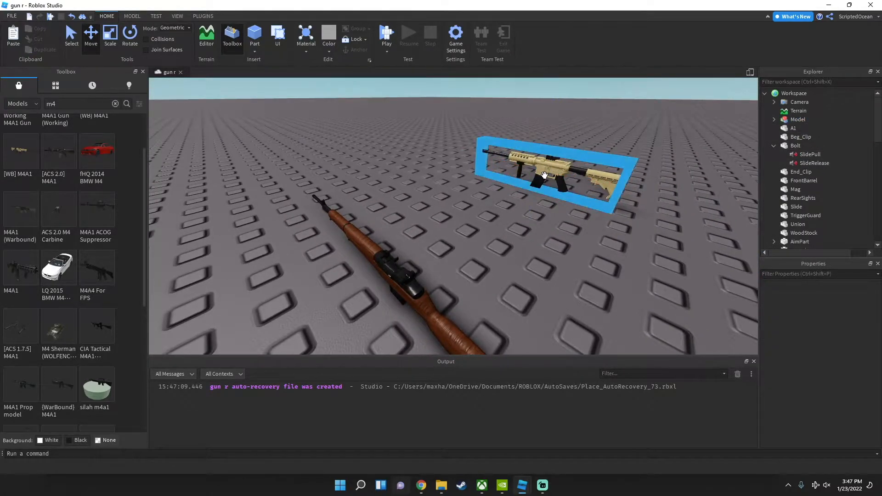
key("w")
right_click_drag(562, 239, 561, 239)
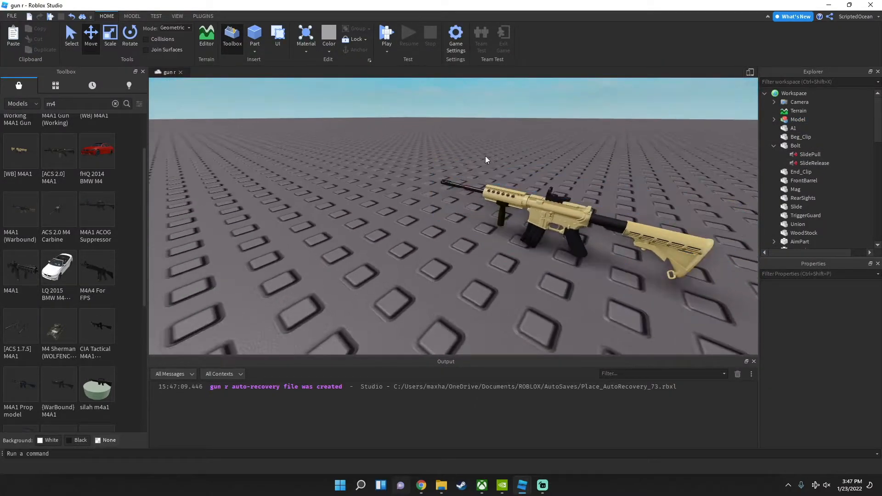
left_click(507, 199)
left_click(813, 181)
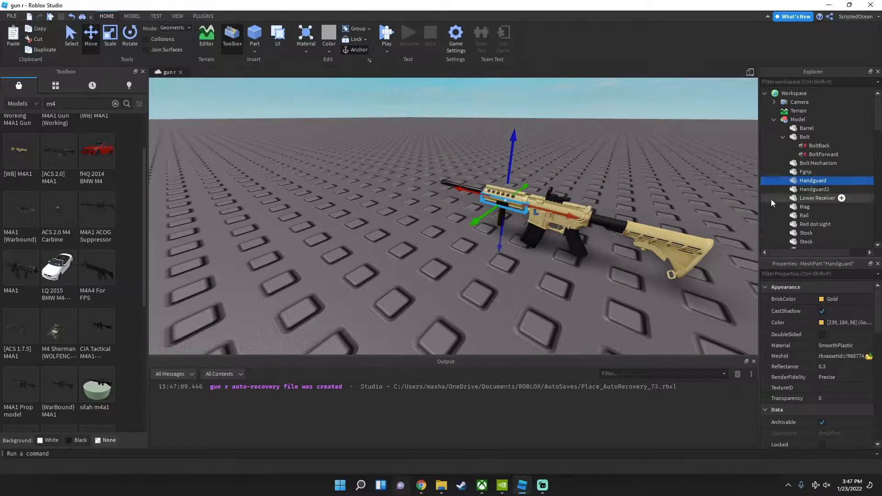
left_click(297, 148)
key("a")
right_click_drag(298, 149, 299, 149)
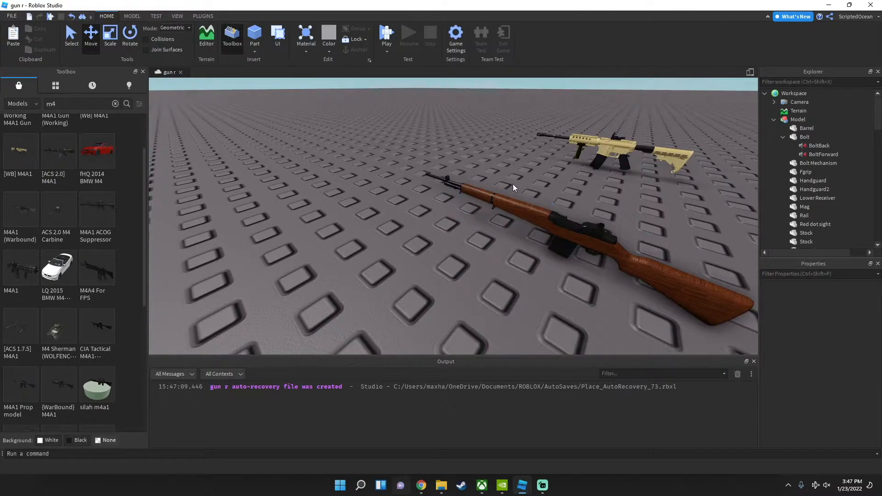
Step: Copy the BoltBack and BoltForward sounds from the Bolt of the M4A1 model
scroll(789, 152, "down", 4)
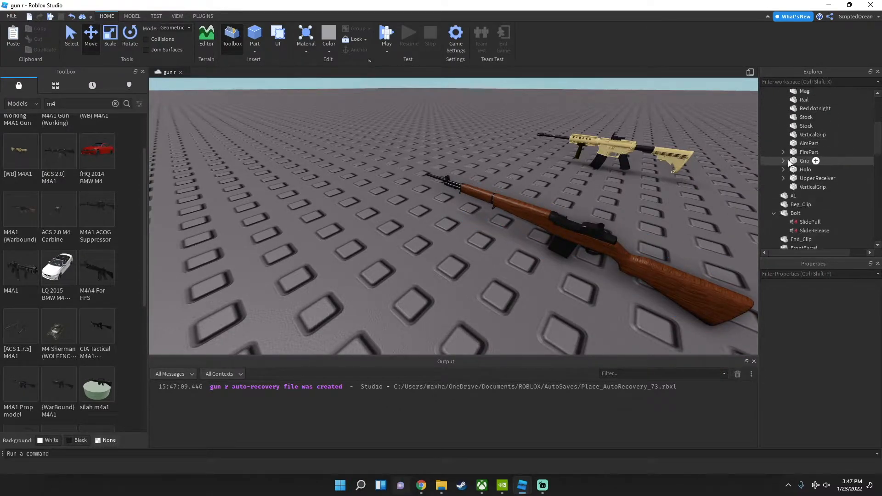
scroll(808, 175, "up", 1)
scroll(808, 176, "up", 2)
left_click(818, 137)
left_click(805, 131, "ctrl")
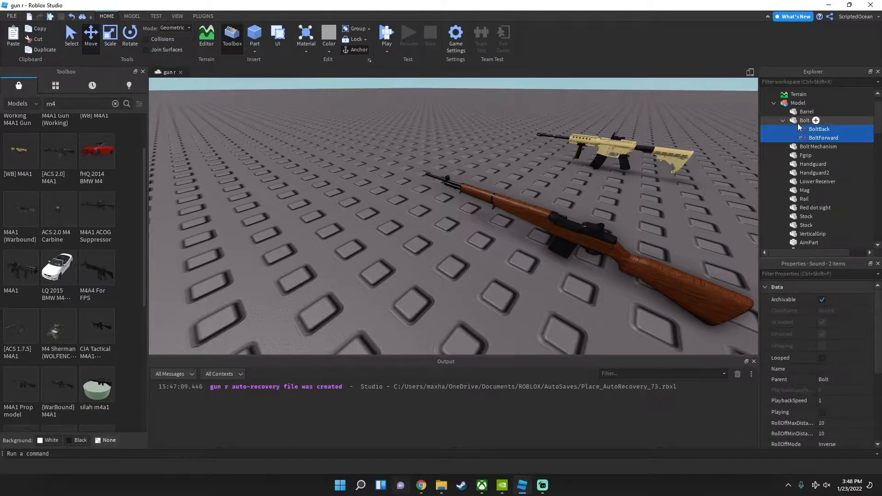
right_click(819, 134)
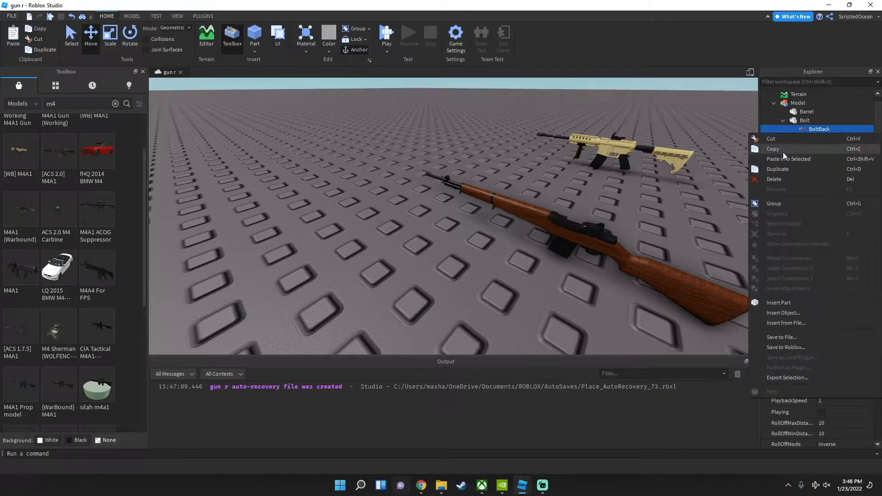
left_click(783, 152)
Step: Replace the SlidePull and SlideRelease sounds in the M14's Bolt with the copied BoltBack and BoltForward sounds
scroll(784, 193, "down", 6)
scroll(785, 210, "down", 3)
left_click(805, 158)
left_click(804, 166, "ctrl")
key("Delete")
right_click(794, 148)
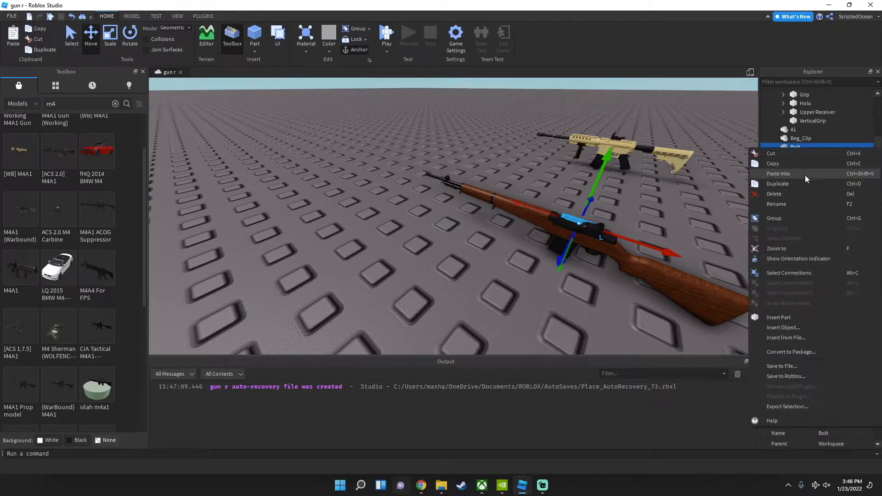
left_click(796, 178)
Step: Check the M14's remaining parts against the M4A1's, inspecting the M14's AimPart and Grip on the rifle
scroll(798, 177, "up", 10)
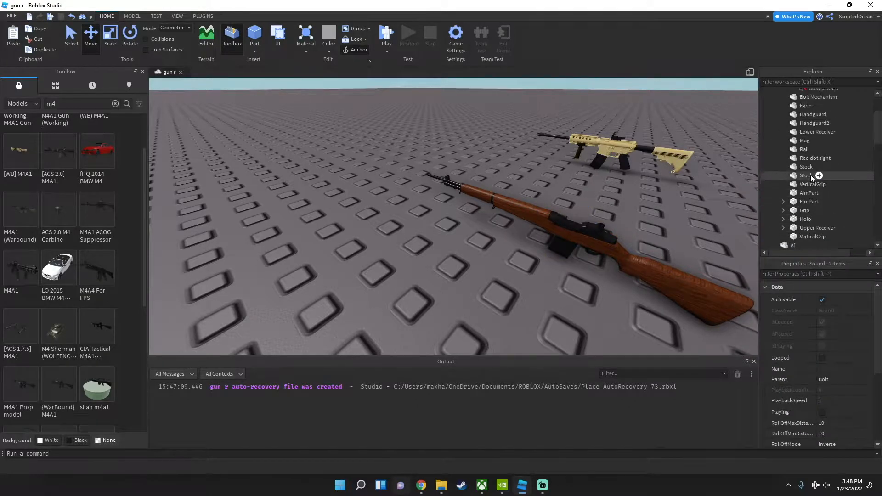
scroll(833, 182, "down", 10)
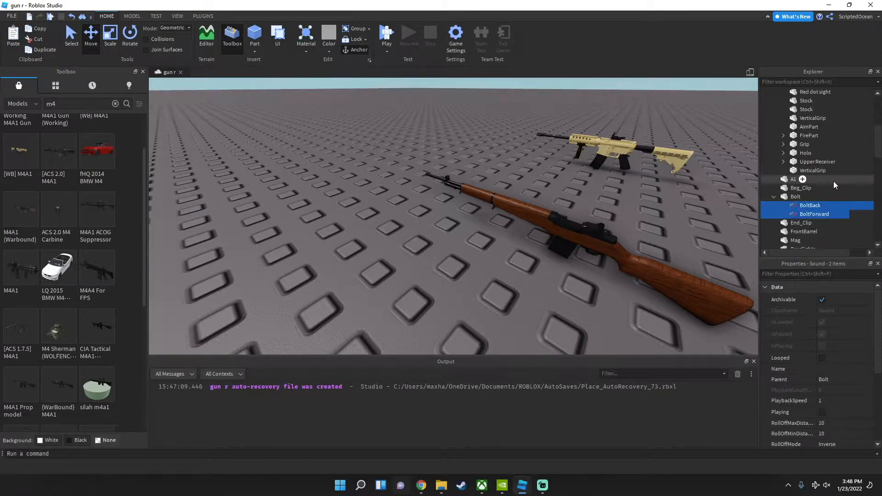
scroll(857, 181, "down", 2)
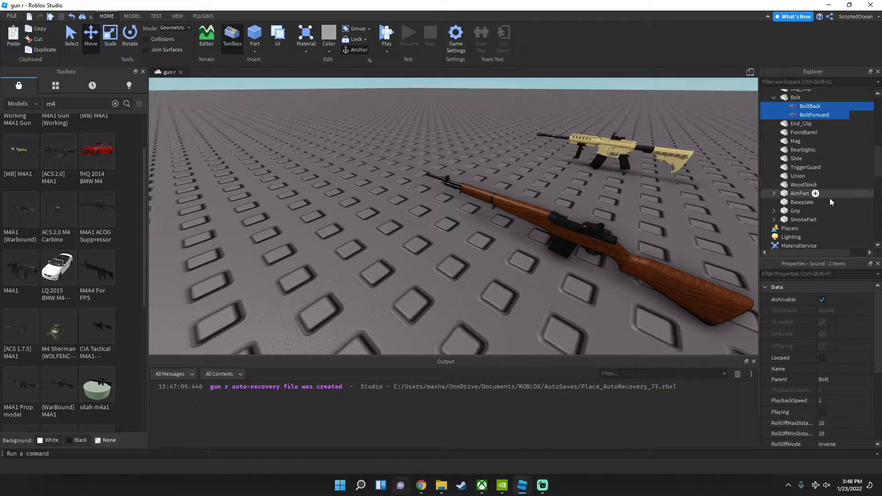
left_click(800, 193)
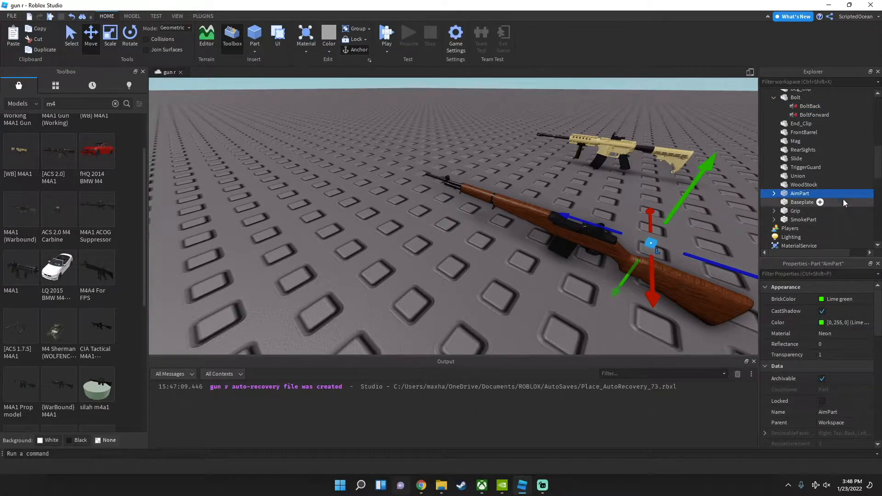
left_click(795, 210)
key("f")
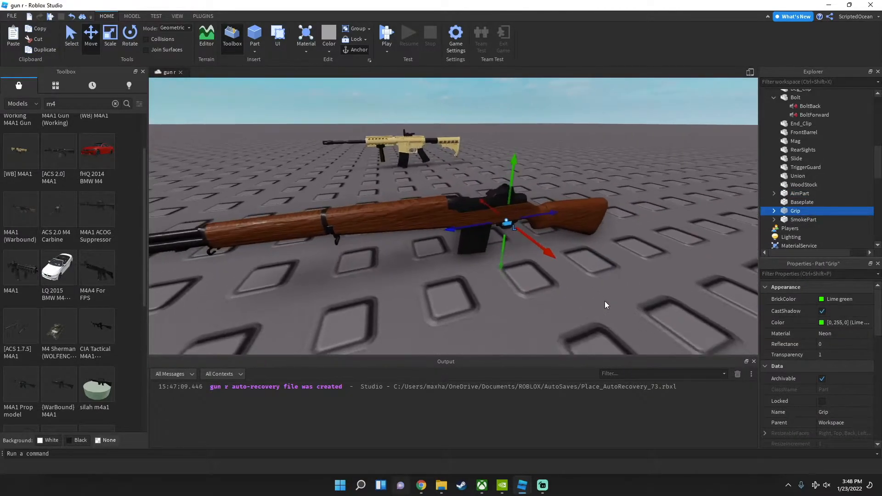
Step: Inspect the M14's Grip part at the trigger guard up close
right_click_drag(525, 316, 525, 317)
right_click_drag(511, 271, 511, 271)
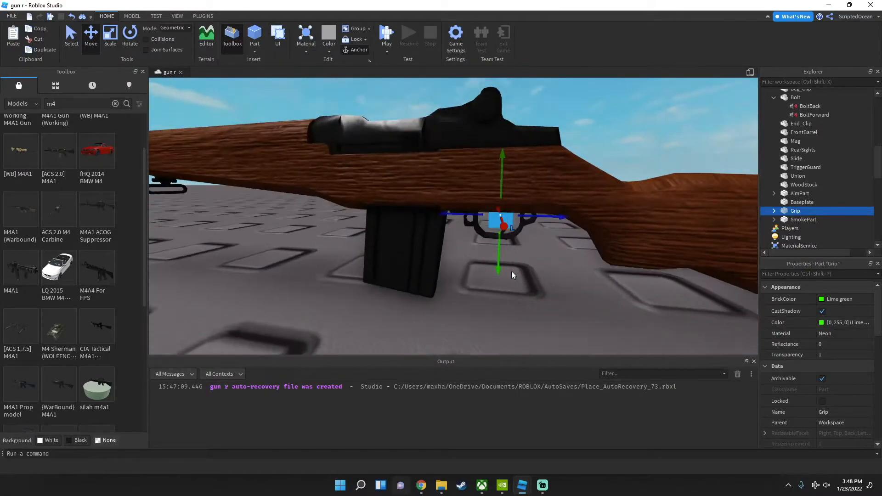
right_click_drag(501, 231, 498, 205)
left_click_drag(508, 190, 508, 201)
key("ctrl+z")
right_click_drag(585, 244, 585, 244)
scroll(584, 245, "down", 3)
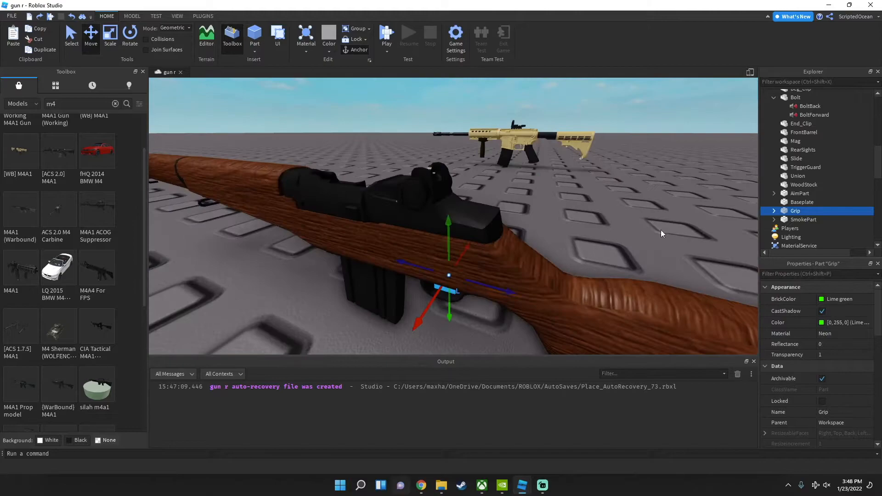
scroll(776, 217, "up", 1)
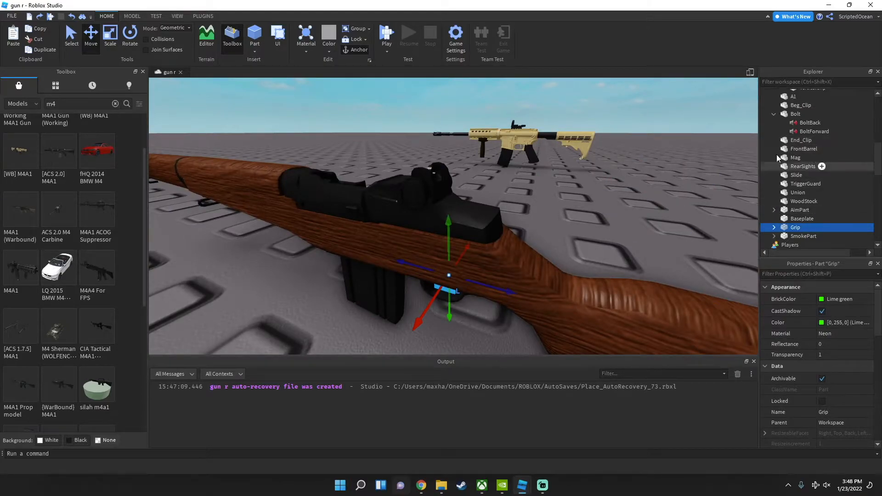
Step: Examine the M14's Bolt on the rifle and collapse its sounds in the part list
left_click(781, 114)
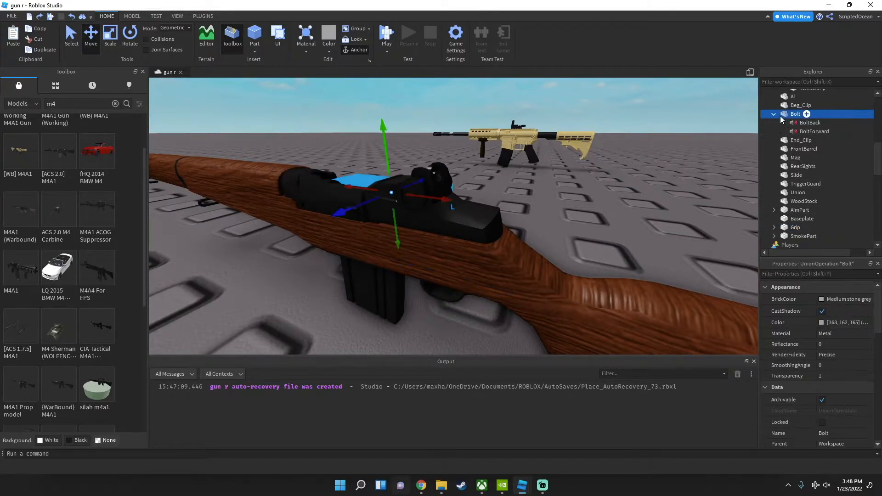
left_click(579, 235)
scroll(582, 234, "down", 5)
left_click_drag(588, 243, 593, 243)
left_click(661, 230)
key("d")
right_click_drag(661, 231, 584, 250)
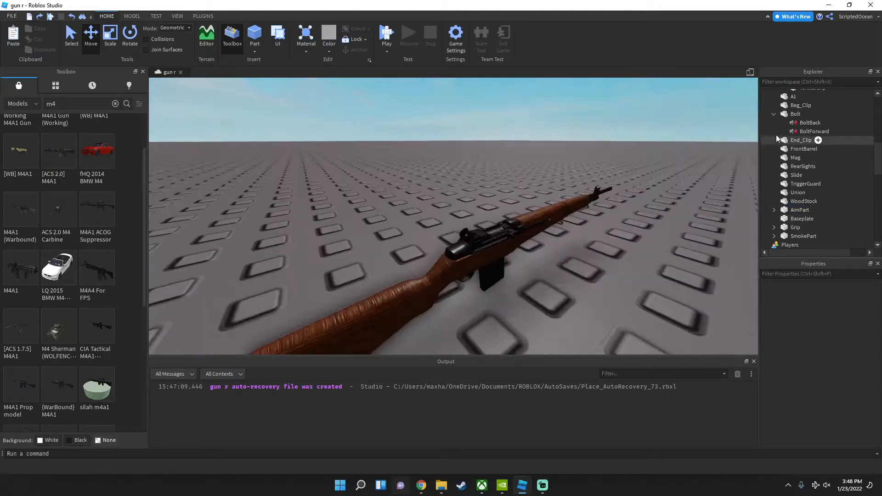
left_click(775, 114)
right_click_drag(728, 193, 619, 191)
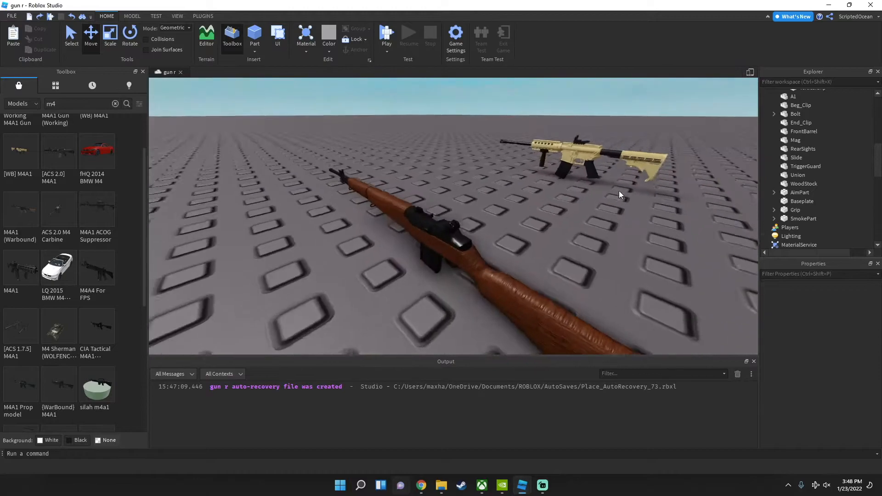
Step: Rename the M14's WoodStock part to Stock
left_click(803, 184)
scroll(859, 386, "down", 5)
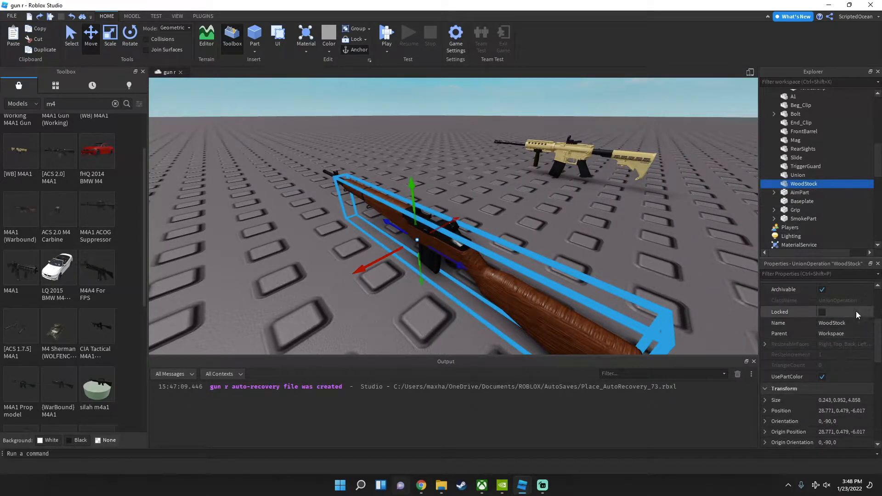
left_click(850, 322)
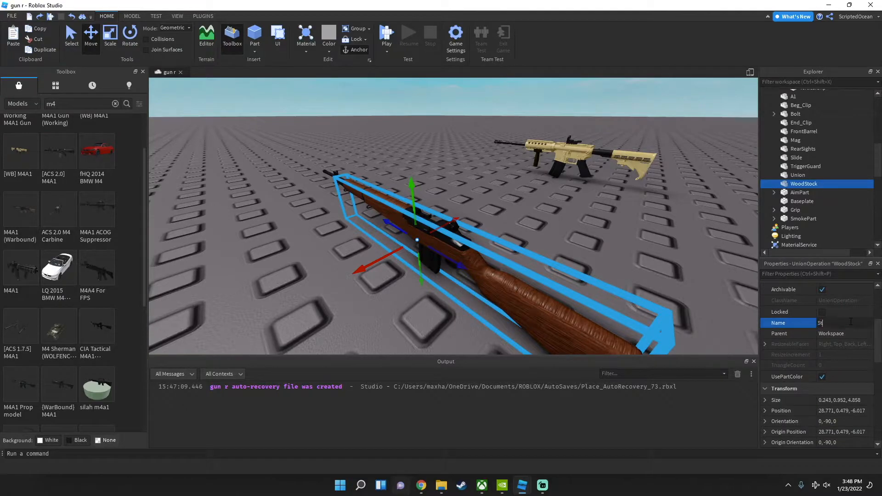
left_click(850, 322)
type("Stock")
key("Return")
left_click(580, 242)
right_click_drag(579, 241, 579, 240)
scroll(579, 241, "down", 3)
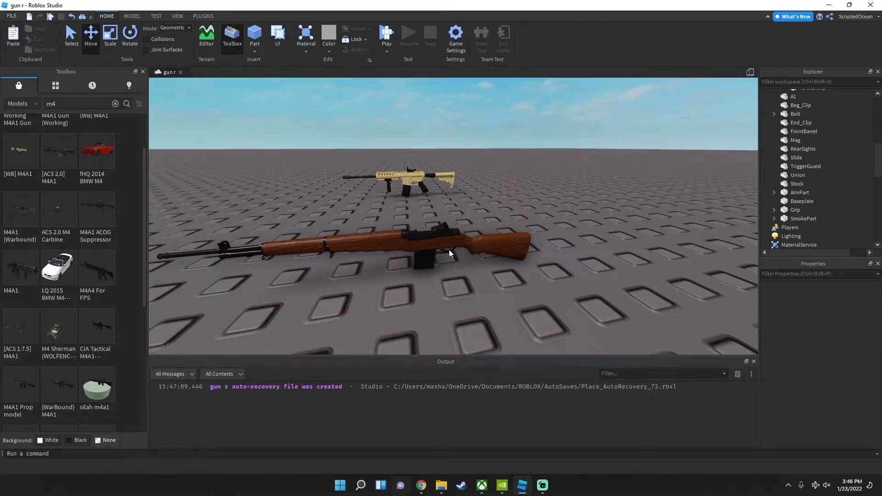
Step: Rename the M14's FrontBarrel part to Barrel
right_click_drag(225, 261, 257, 244)
left_click(322, 219)
scroll(860, 427, "down", 3)
left_click(847, 367)
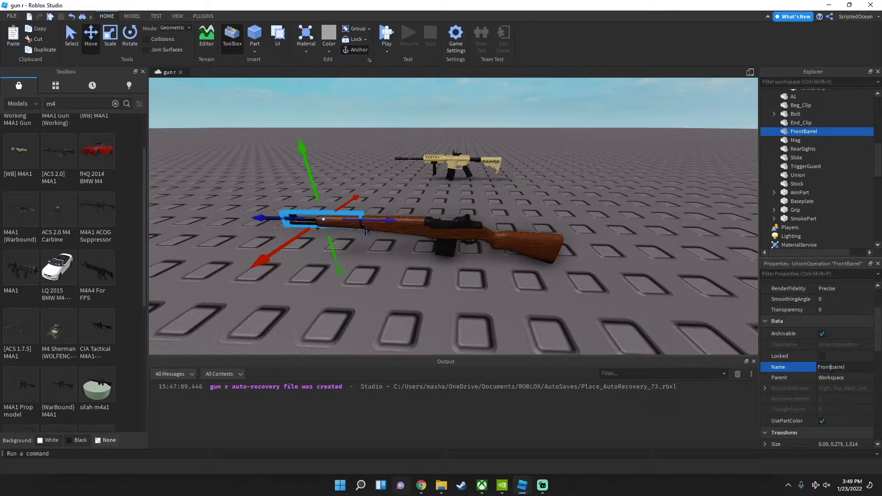
key("BackSpace")
key("Return")
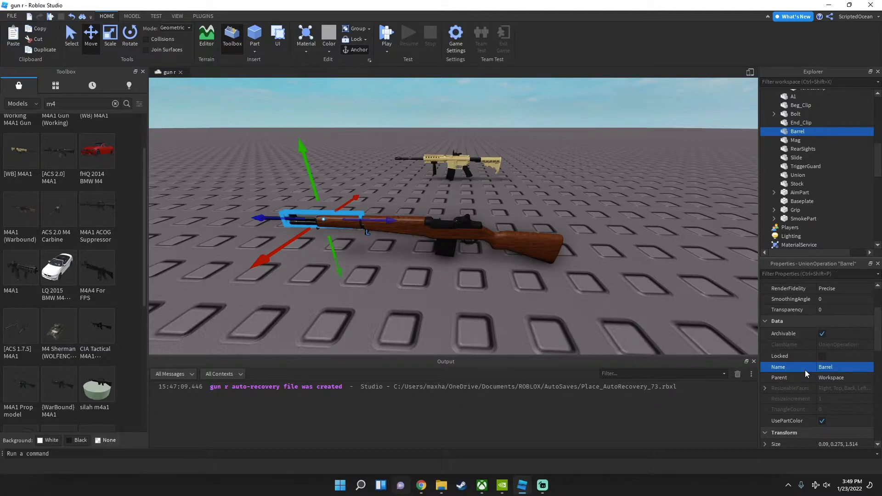
left_click(637, 244)
key("a")
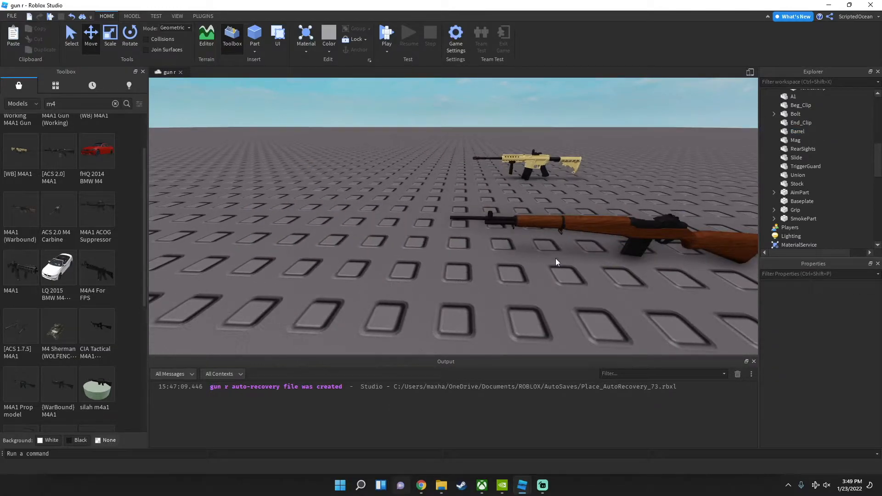
Step: Try deleting the Union piece at the tip of the M14's barrel
left_click(463, 217)
key("Delete")
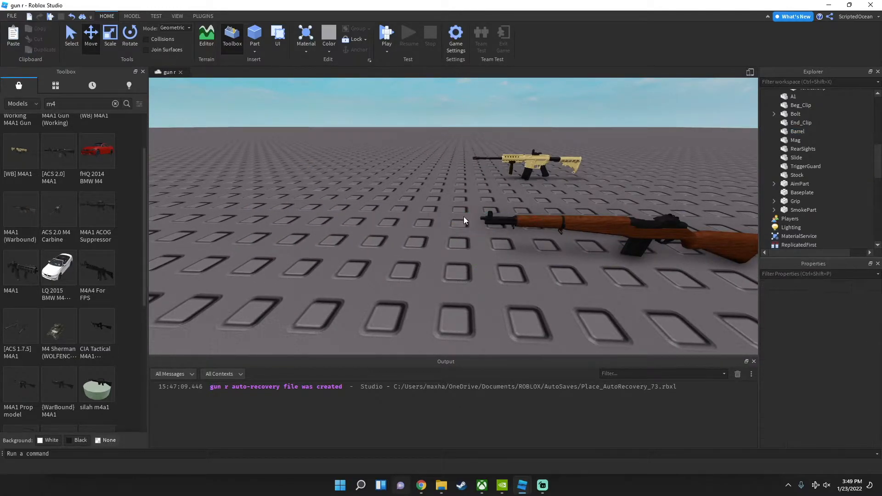
key("ctrl+z")
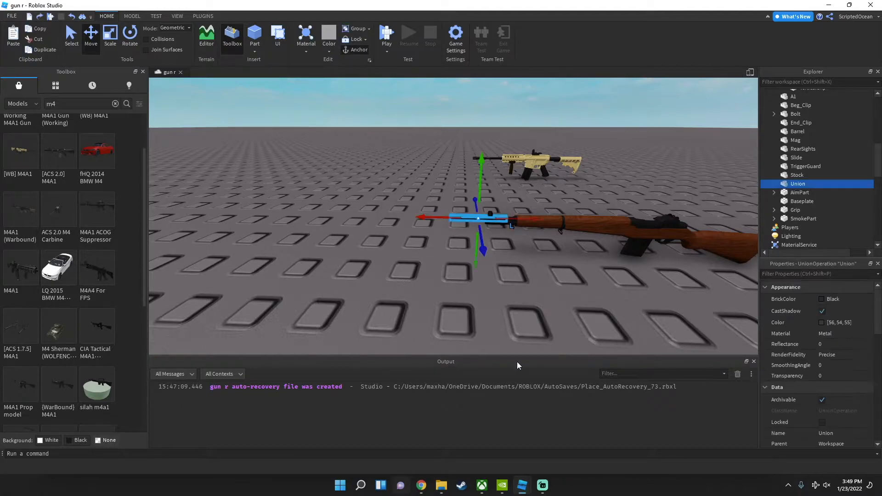
Step: Check the M4A1 model's part list for a counterpart, and delete the M14's Union piece at the muzzle
scroll(792, 151, "up", 3)
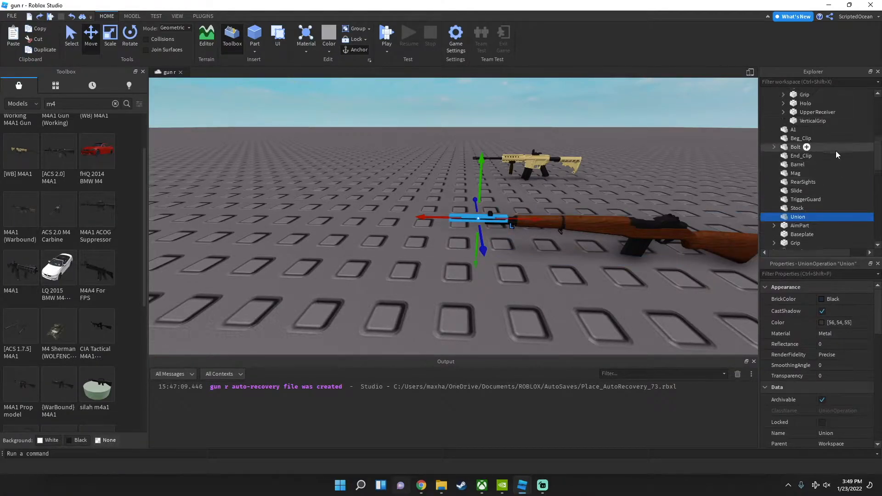
scroll(825, 184, "up", 5)
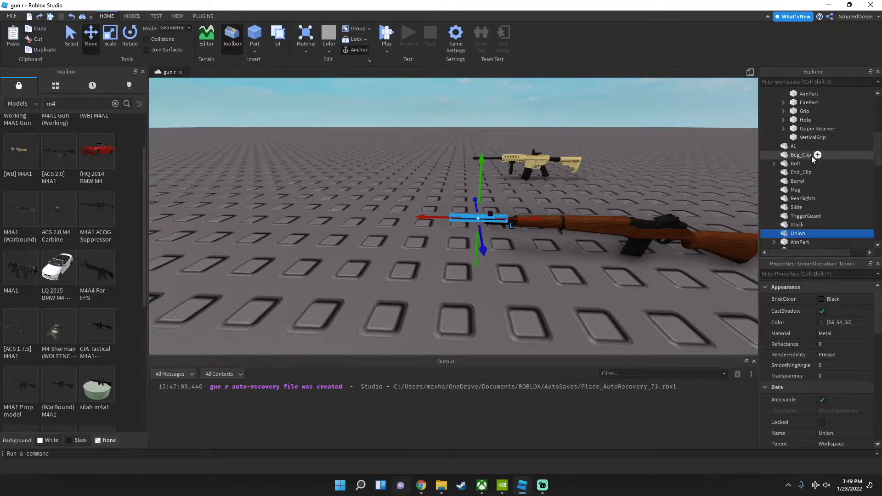
scroll(823, 184, "up", 5)
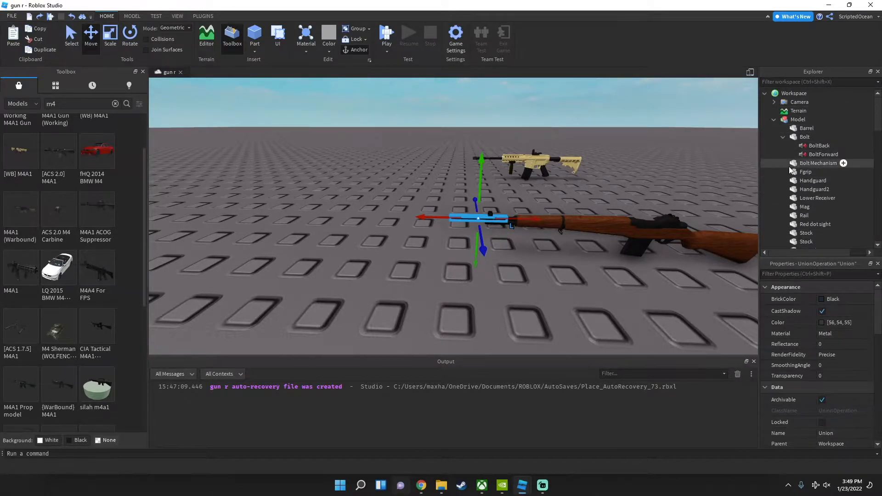
scroll(808, 193, "down", 7)
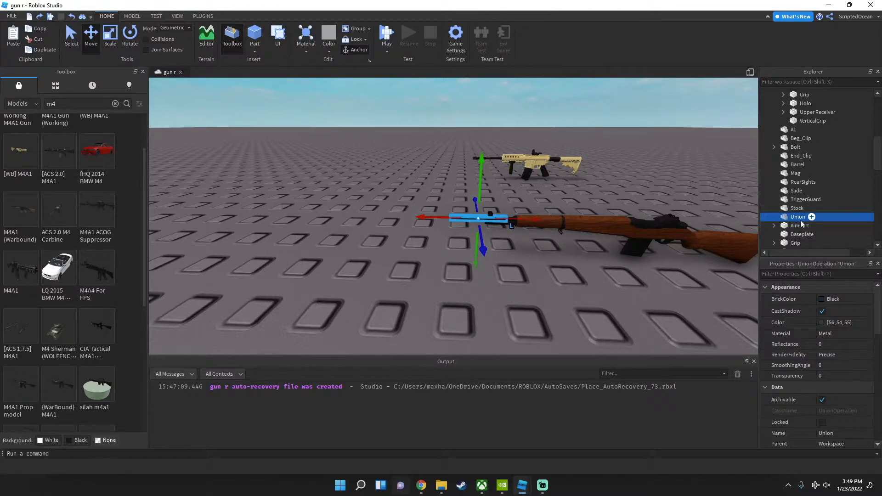
scroll(836, 376, "down", 3)
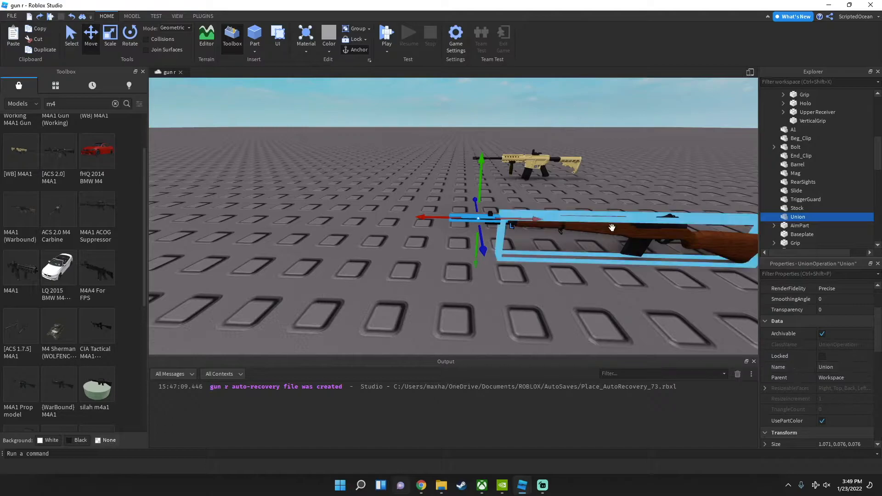
scroll(519, 205, "up", 10)
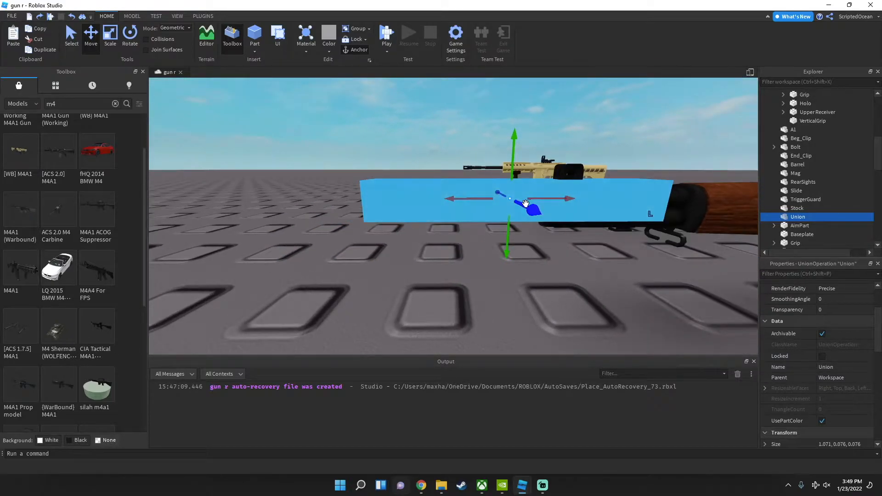
key("Delete")
Step: Select all of the M14's loose parts and review them against the M4A1 tool's contents in StarterPack
right_click_drag(474, 236, 474, 236)
right_click_drag(441, 156, 441, 156)
left_click(433, 179)
left_click(541, 242)
right_click_drag(590, 206, 588, 212)
left_click_drag(513, 244, 566, 315)
right_click_drag(577, 307, 576, 307)
scroll(577, 307, "down", 5)
scroll(809, 184, "down", 10)
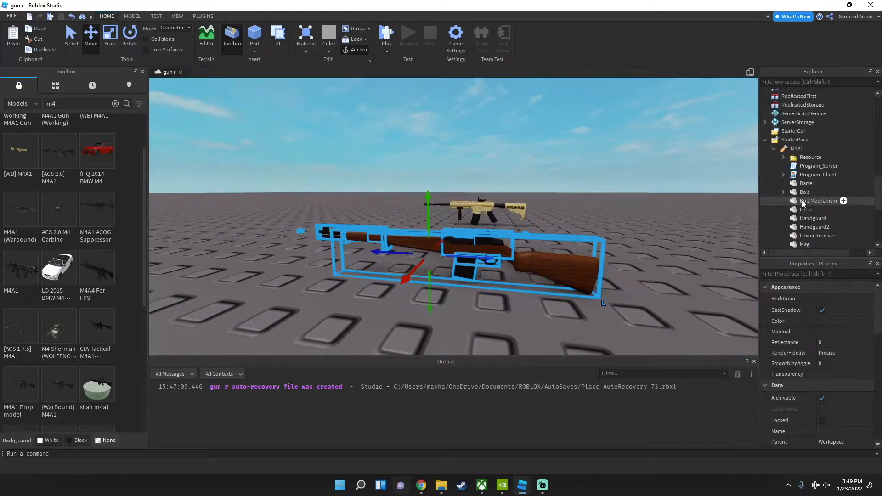
scroll(795, 149, "up", 8)
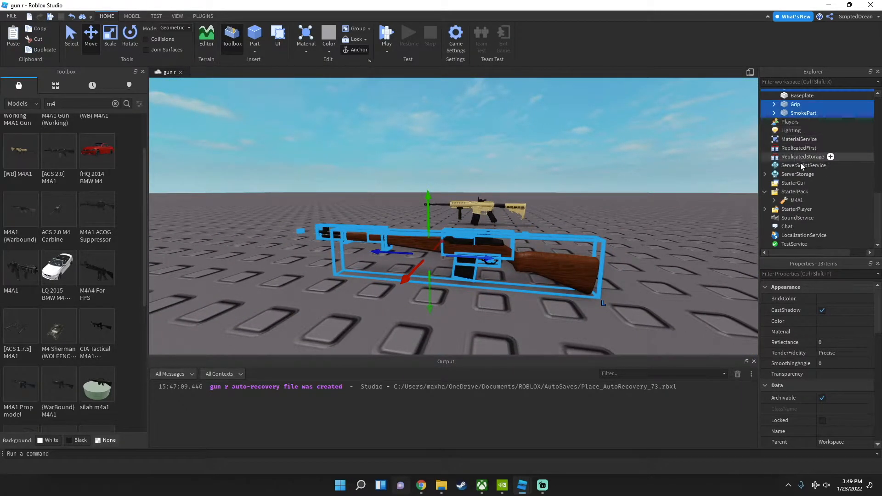
scroll(823, 166, "up", 3)
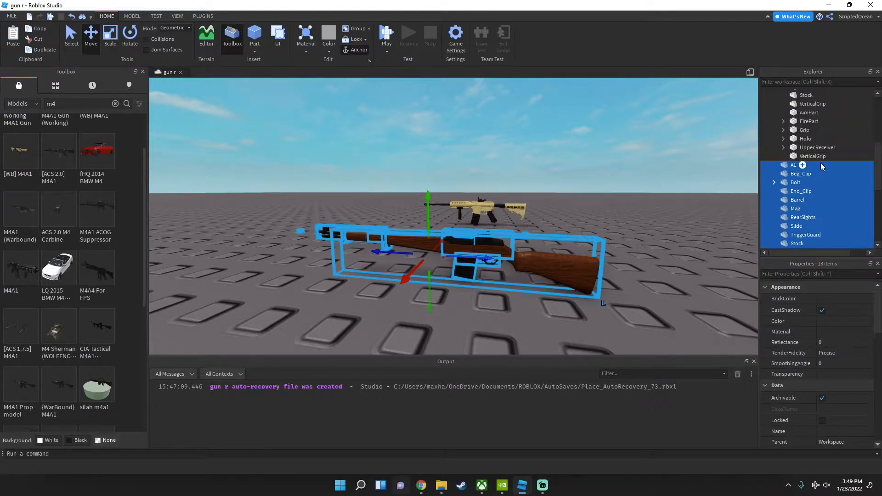
right_click_drag(509, 260, 473, 268)
Step: Duplicate the M4A1 tool in StarterPack and rename the copy M14
scroll(827, 220, "down", 6)
left_click(795, 200)
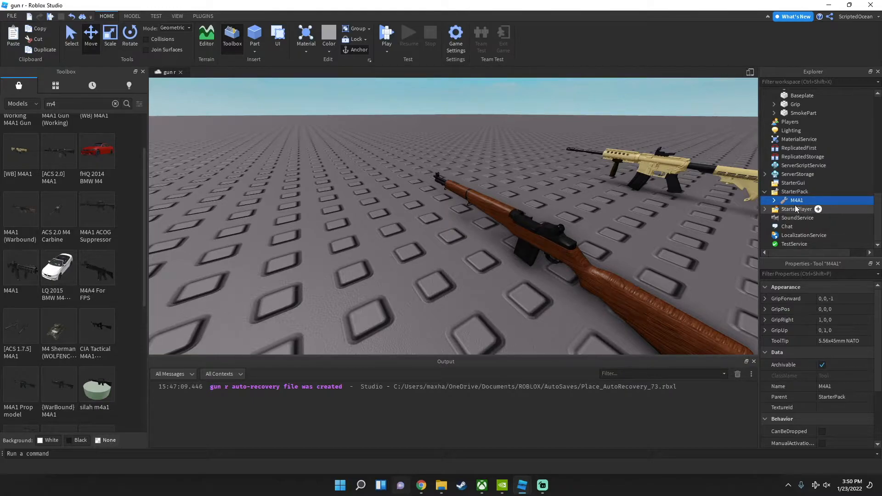
key("ctrl+d")
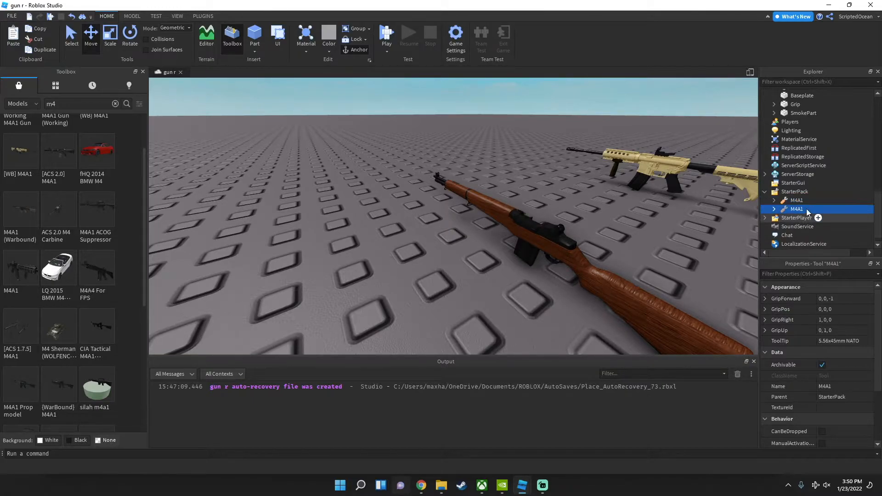
left_click(845, 386)
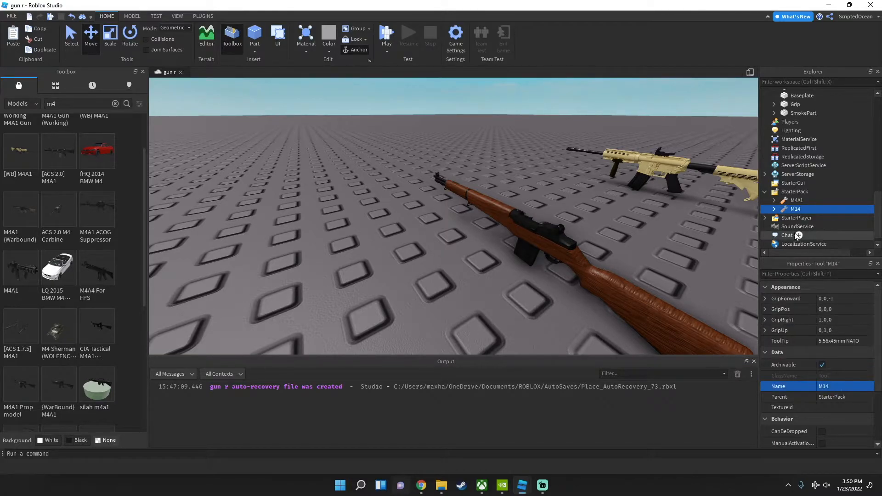
Step: Delete the M4A1's gun parts, from Barrel downward, inside the M14 tool, keeping its Resource folder and program scripts
left_click(774, 210)
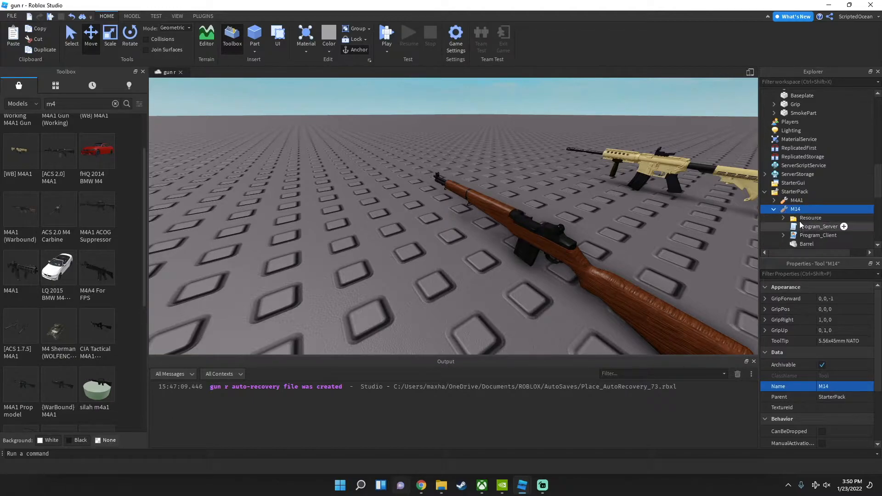
scroll(800, 222, "down", 3)
left_click(807, 178)
scroll(803, 221, "down", 5)
left_click(805, 219, "shift")
key("Delete")
Step: Try to move the M14's loose parts from the Workspace into the M14 tool
right_click_drag(408, 103, 405, 106)
scroll(406, 106, "down", 3)
left_click_drag(413, 111, 558, 323)
left_click_drag(807, 101, 802, 172)
left_click(503, 101)
Step: Duplicate the M4A1 model's FirePart and place the copy directly in the Workspace
right_click_drag(503, 102, 504, 102)
right_click_drag(528, 174, 527, 174)
scroll(521, 225, "up", 2)
scroll(448, 209, "up", 2)
right_click_drag(444, 225, 473, 221)
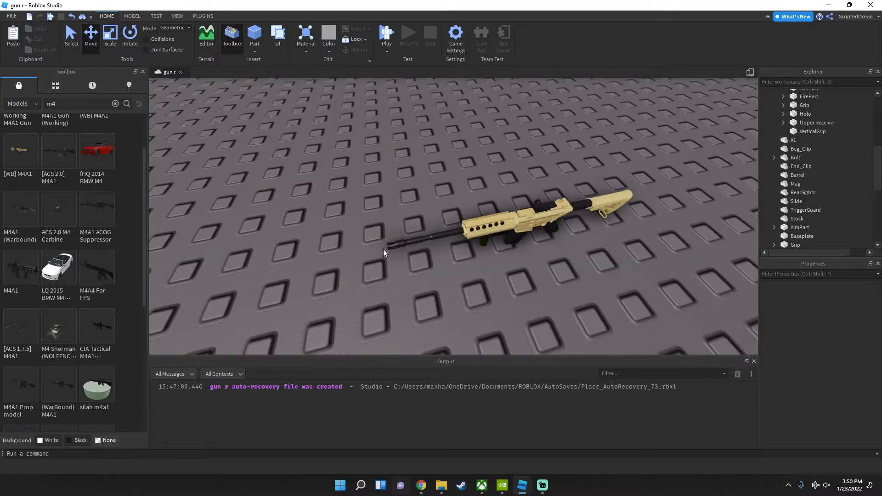
right_click_drag(388, 235, 390, 233)
right_click_drag(463, 221, 464, 220)
scroll(464, 221, "up", 3)
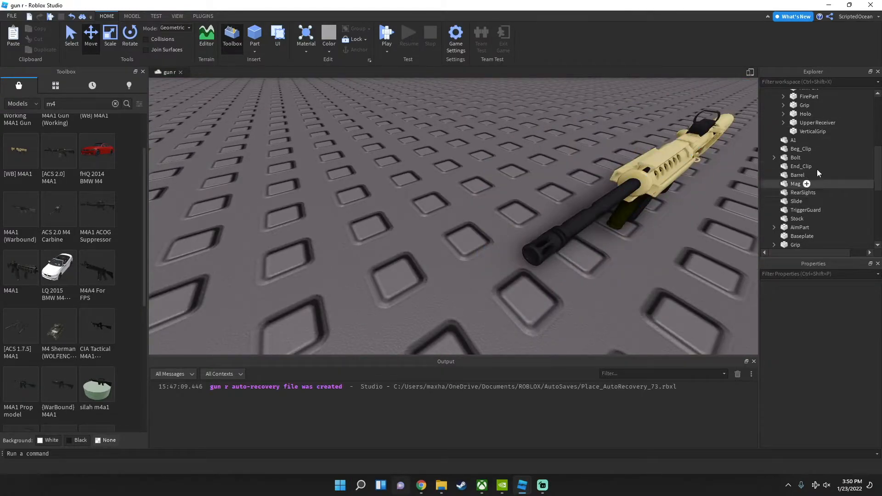
scroll(817, 171, "up", 4)
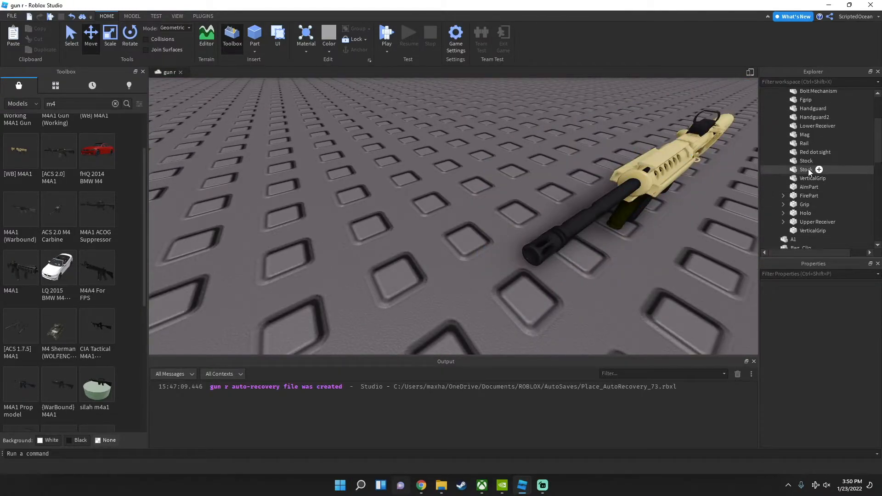
left_click(812, 196)
key("ctrl+d")
left_click_drag(810, 205, 812, 93)
scroll(825, 156, "up", 3)
Step: Move the copied FirePart across from the M4A1 to the front of the M14
right_click_drag(635, 160, 633, 161)
scroll(482, 201, "down", 5)
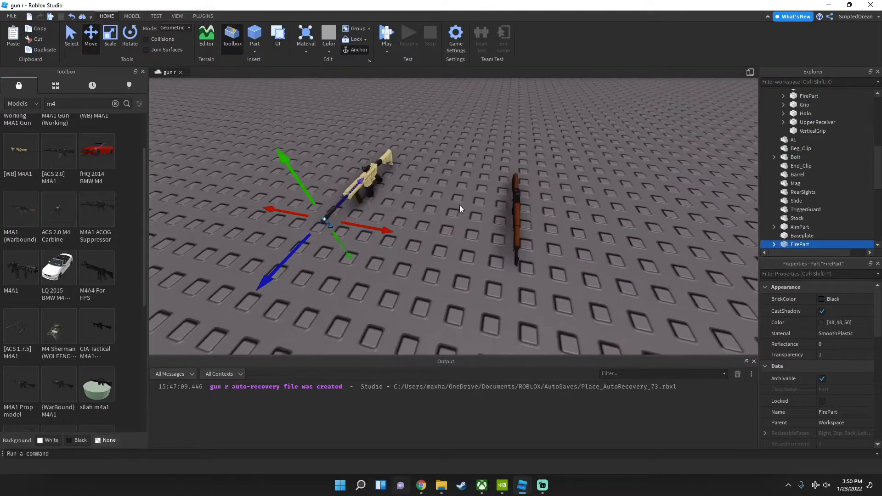
left_click_drag(363, 232, 569, 270)
right_click_drag(567, 274, 567, 273)
key("w")
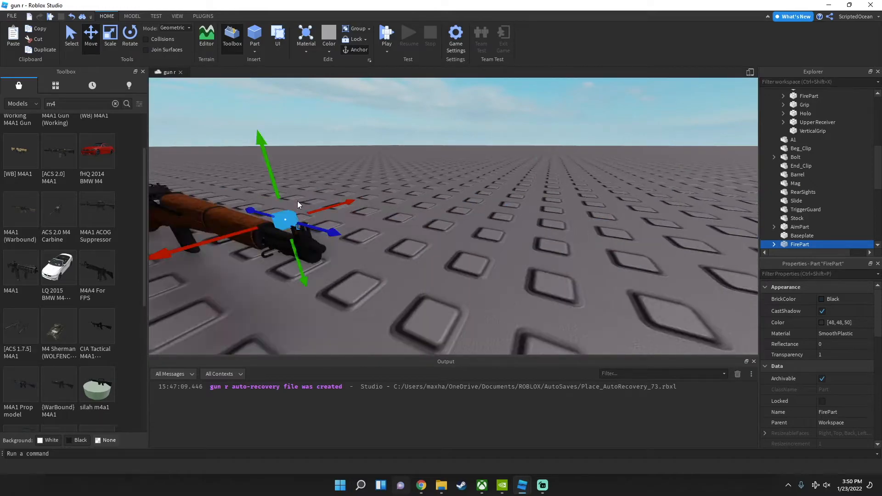
Step: Align the FirePart with the tip of the M14's barrel in depth, height and sideways position
right_click_drag(297, 200, 373, 200)
key("a")
left_click_drag(360, 240, 418, 242)
left_click_drag(357, 201, 366, 229)
key("a")
right_click_drag(376, 228, 357, 236)
key("d")
right_click_drag(412, 263, 411, 262)
left_click_drag(353, 221, 357, 218)
key("a")
right_click_drag(375, 216, 372, 212)
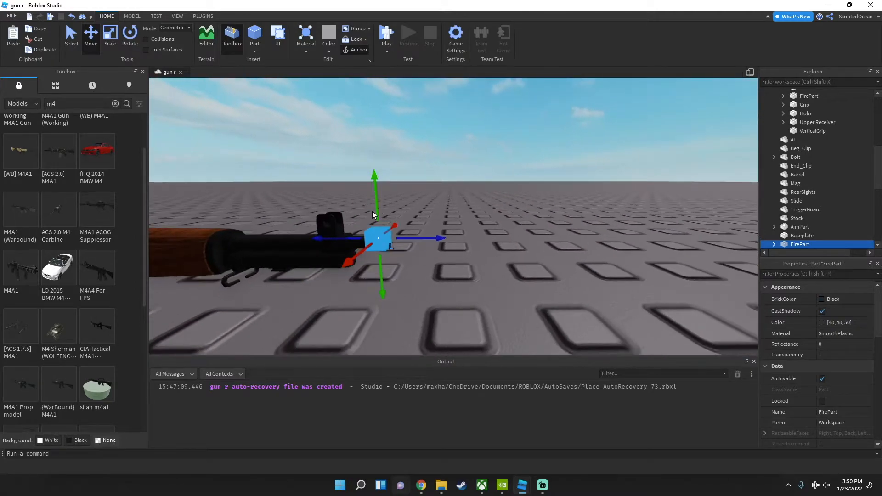
left_click_drag(377, 208, 378, 212)
Step: Check what the copied FirePart contains and collapse it again
scroll(802, 219, "down", 2)
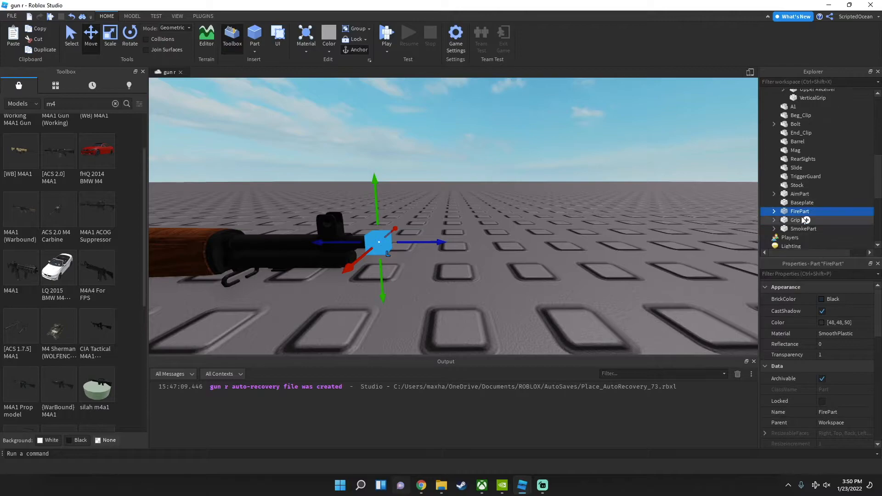
left_click(774, 212)
scroll(775, 213, "down", 2)
left_click(774, 163)
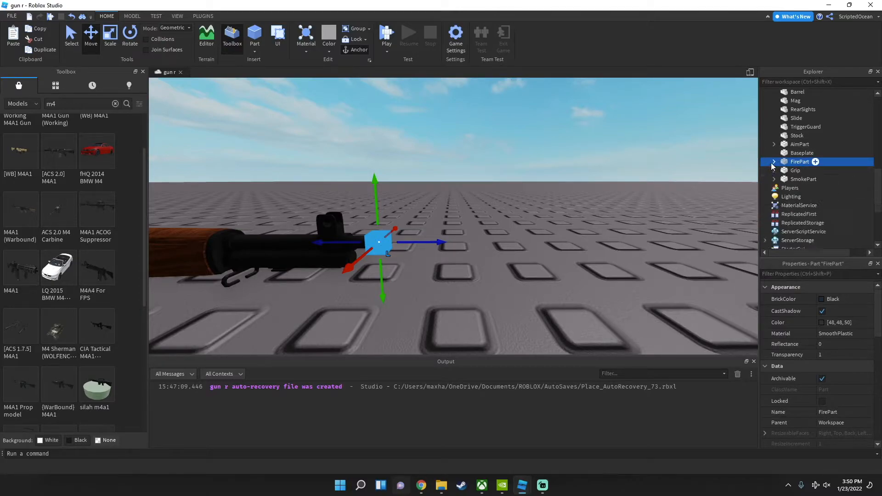
Step: Expand the M14's Grip part and check where it and the objects inside it sit on the rifle
left_click(774, 170)
left_click(805, 179)
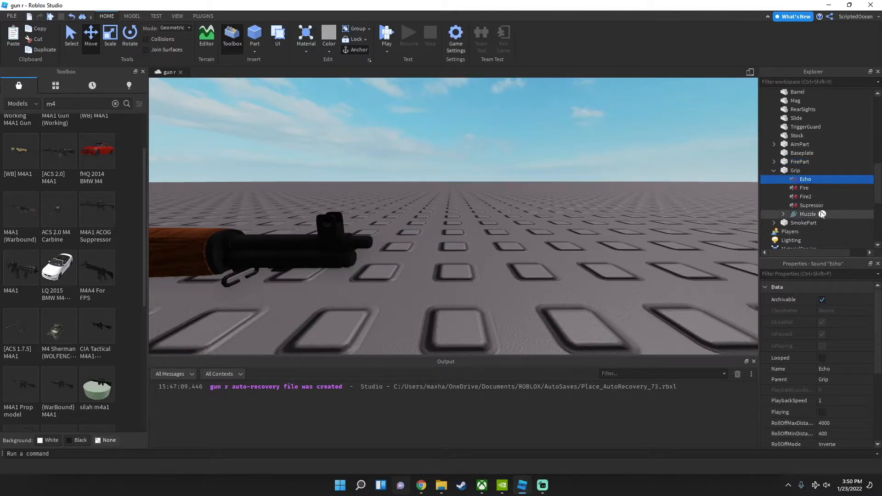
left_click(797, 213, "shift")
key("f")
key("d")
right_click_drag(459, 166, 459, 166)
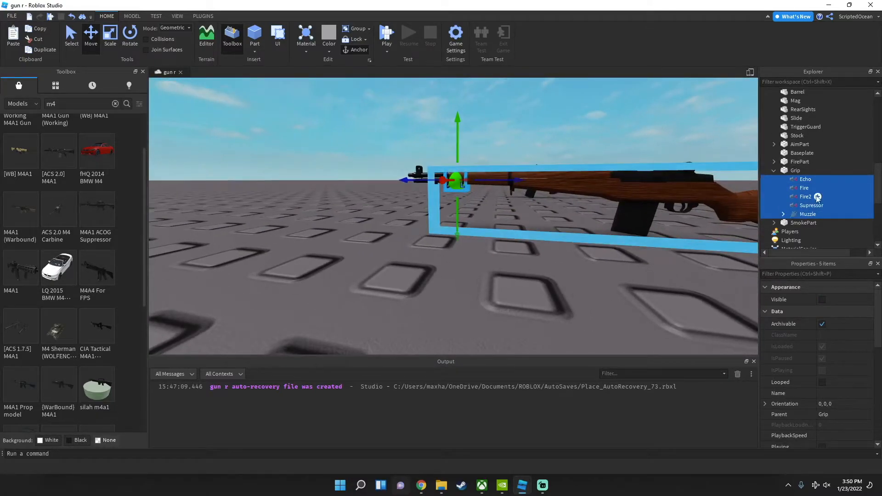
left_click(793, 171)
scroll(826, 385, "down", 4)
left_click(836, 304)
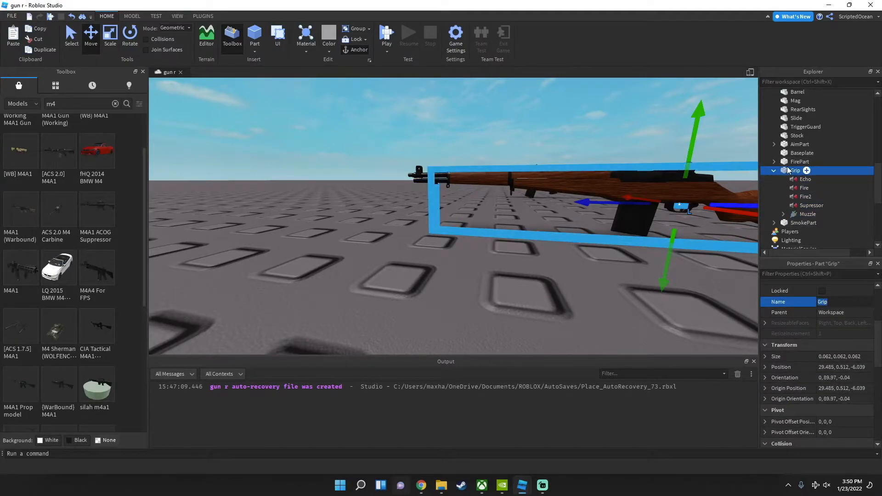
Step: Delete the Echo, Fire, Fire2, Supressor and Muzzle objects from inside the M14's Grip part
right_click_drag(625, 240, 627, 237)
key("d")
left_click(801, 180)
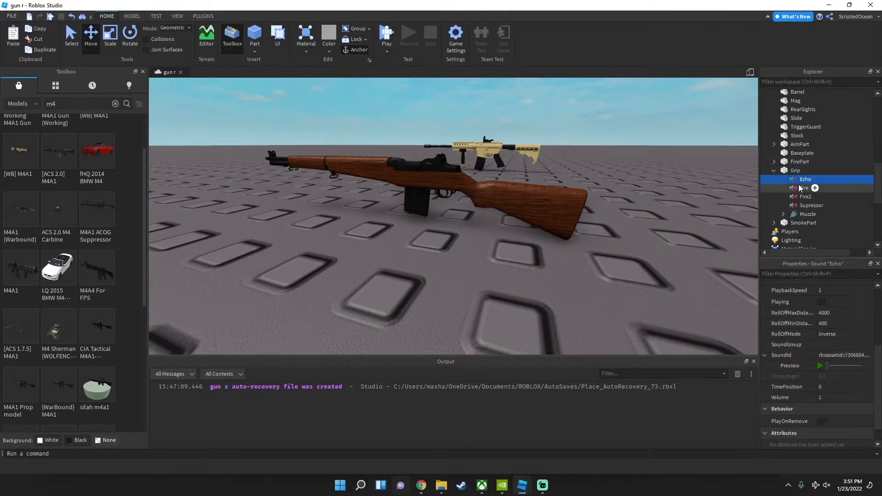
left_click(809, 214, "shift")
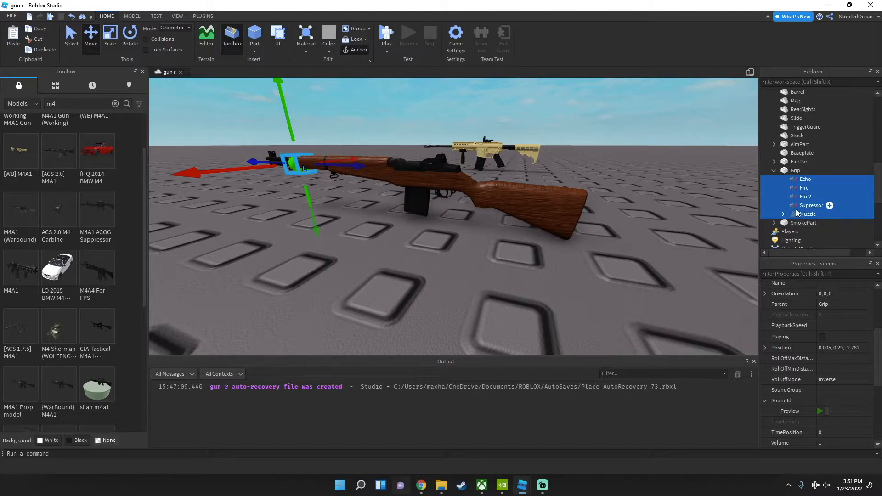
key("Delete")
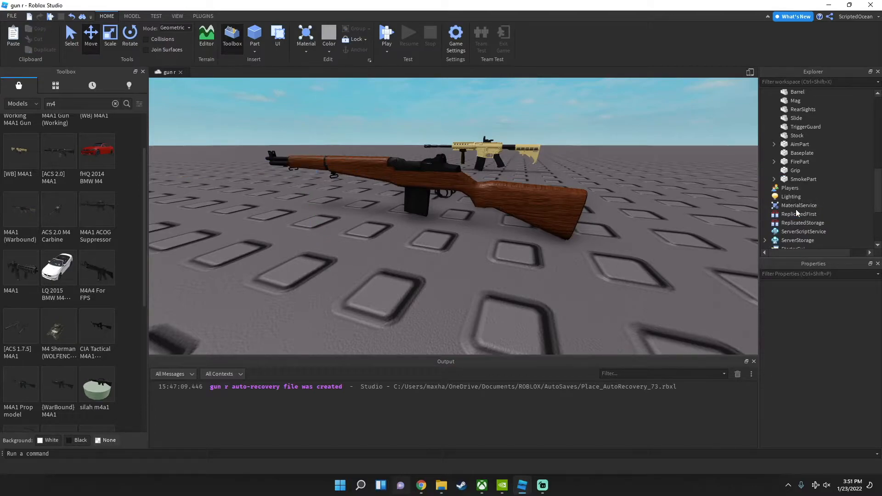
Step: Check the M14 Grip part's name and its position on the rifle
left_click(804, 172)
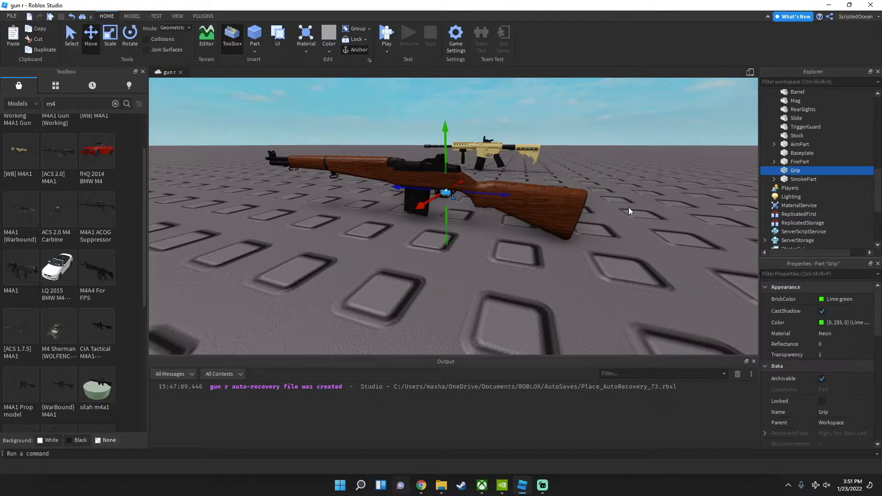
key("f")
scroll(536, 236, "down", 5)
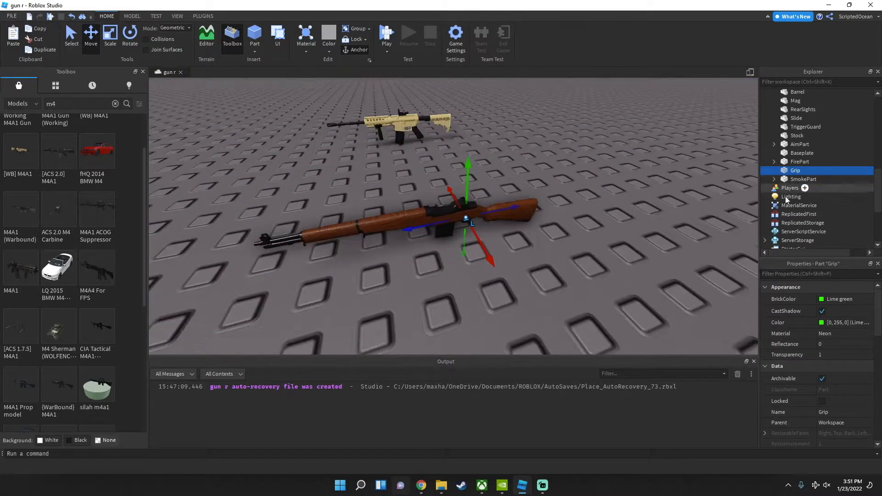
left_click(844, 414)
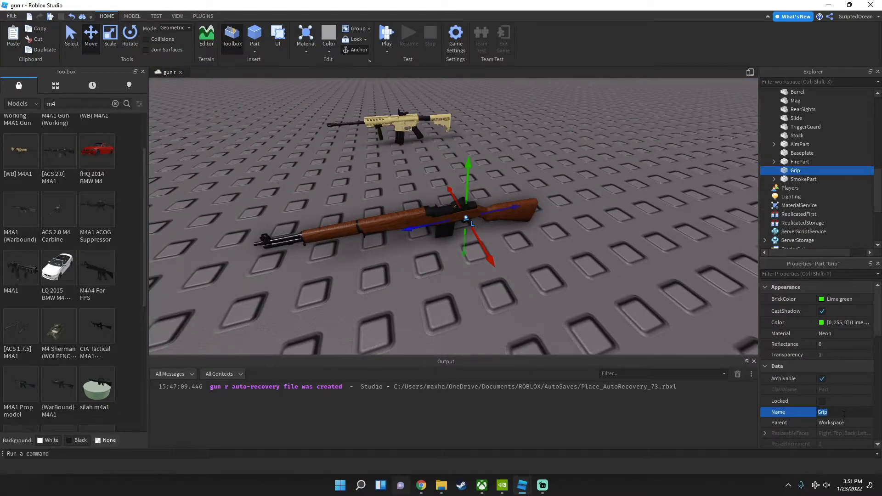
left_click(656, 287)
key("w")
right_click_drag(630, 270, 630, 270)
key("s")
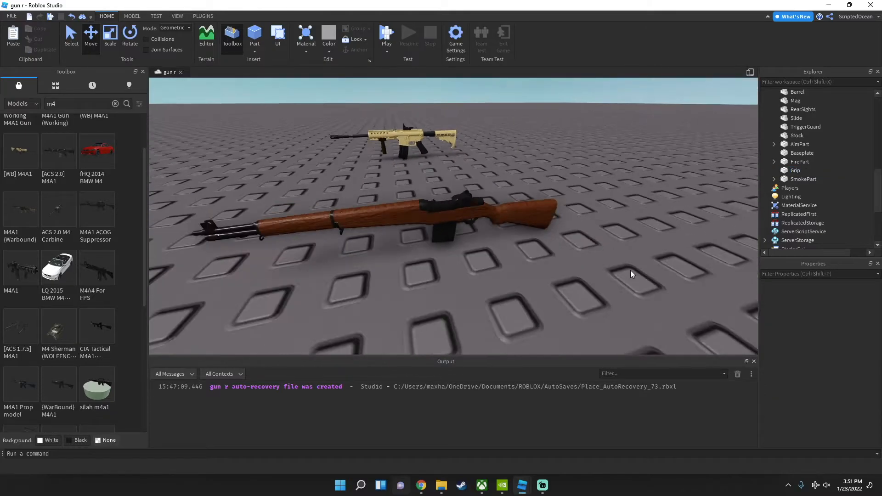
Step: Look over the M14 from its trigger guard and magazine to the barrel and stock
key("a")
key("d")
right_click_drag(519, 240, 519, 241)
scroll(519, 240, "up", 10)
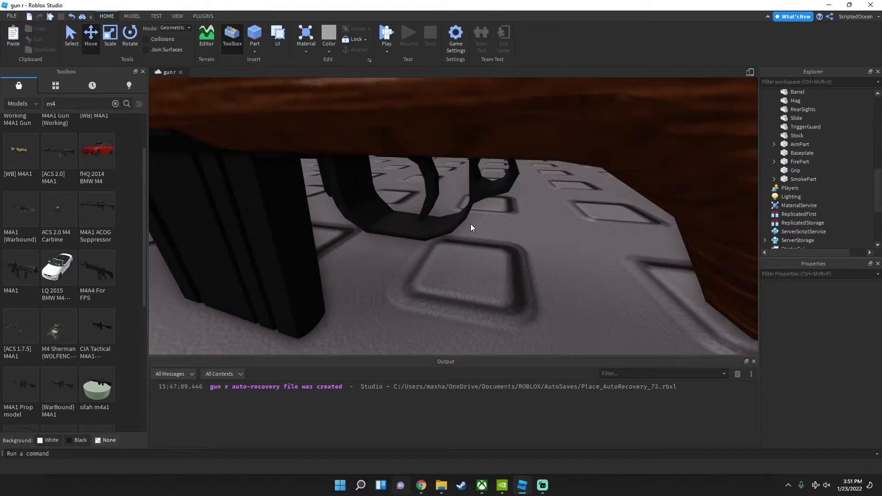
scroll(471, 225, "down", 10)
scroll(458, 205, "up", 4)
right_click_drag(432, 165, 384, 170)
scroll(432, 164, "up", 5)
scroll(384, 170, "down", 4)
left_click(384, 169)
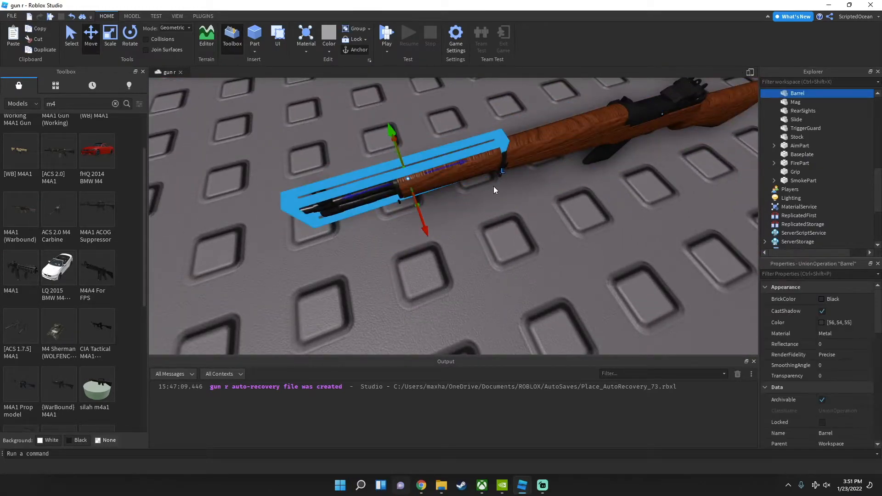
scroll(790, 156, "up", 3)
left_click(477, 233)
scroll(477, 233, "down", 10)
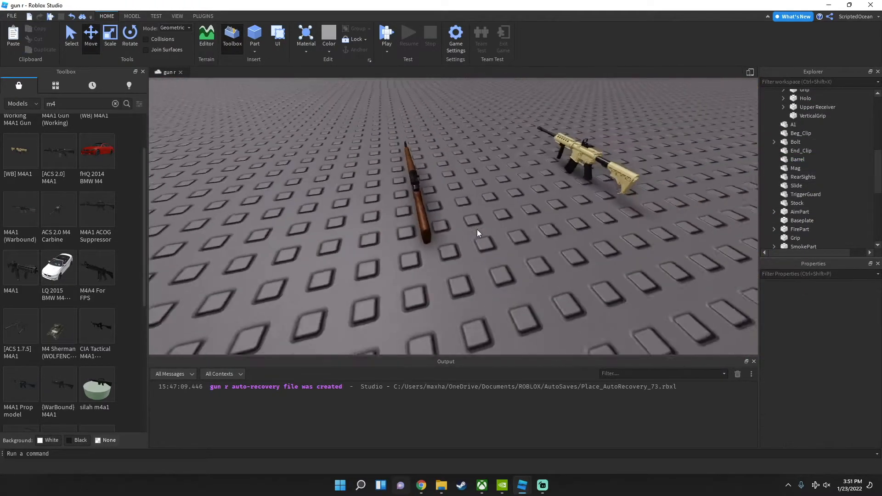
scroll(477, 233, "down", 3)
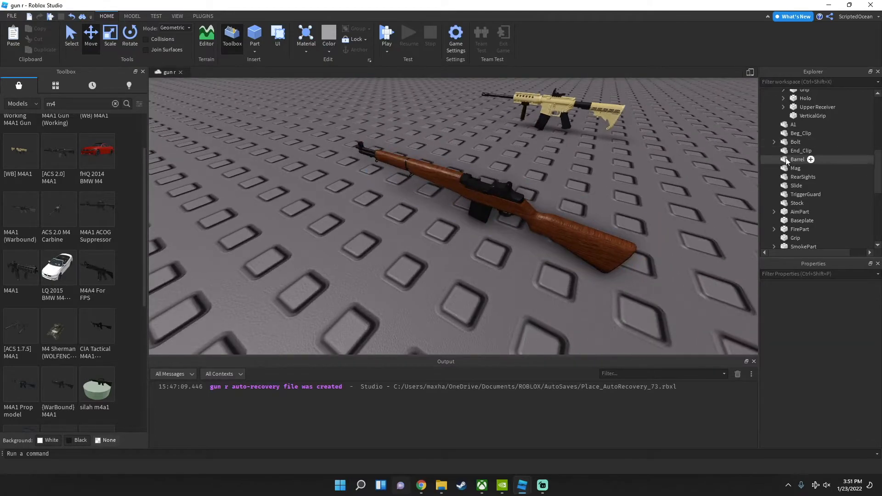
Step: Locate the FirePart at the M14's muzzle and deselect it again
scroll(811, 179, "down", 3)
left_click(799, 163)
key("f")
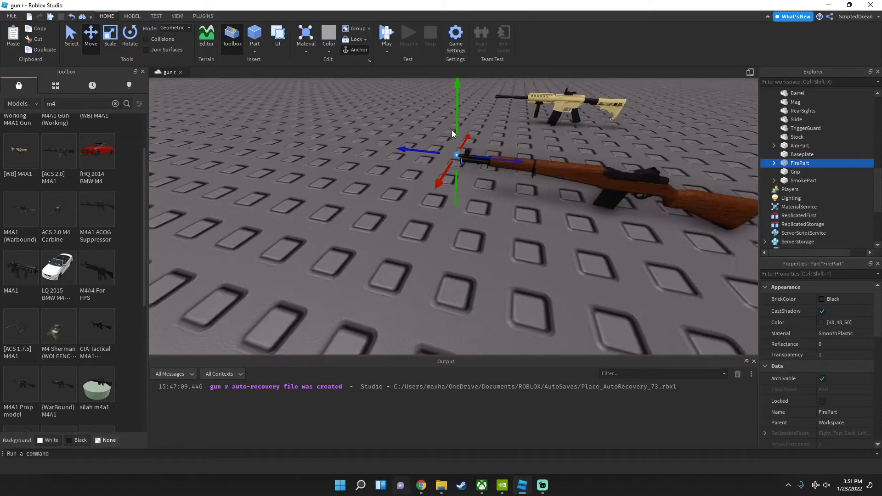
left_click(381, 195)
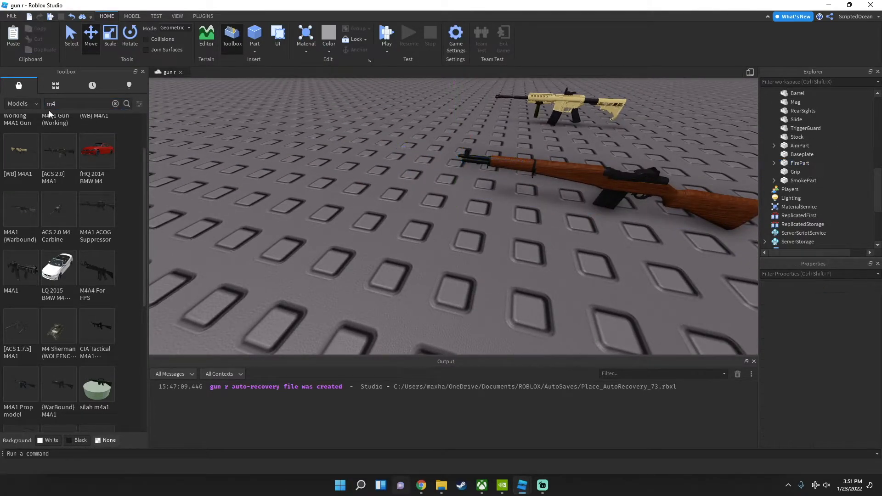
Step: Switch the Toolbox category from models to audio and search for m14
left_click(20, 150)
left_click(118, 105)
type("fi")
key("BackSpace")
key("BackSpace")
type("m14")
key("Return")
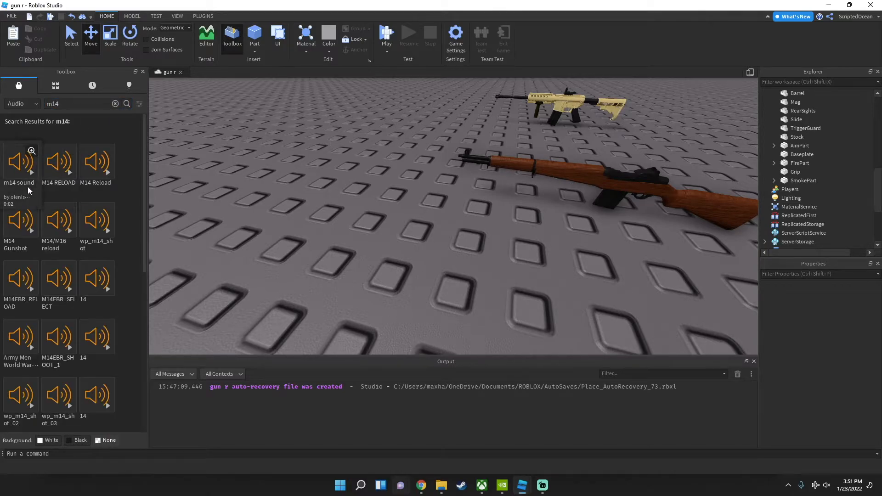
Step: Examine the m14 sound result and find the SoundId of the Fire sound inside the M14's FirePart
left_click(15, 166)
left_click(774, 163)
left_click(804, 172)
scroll(811, 340, "down", 4)
left_click(785, 377)
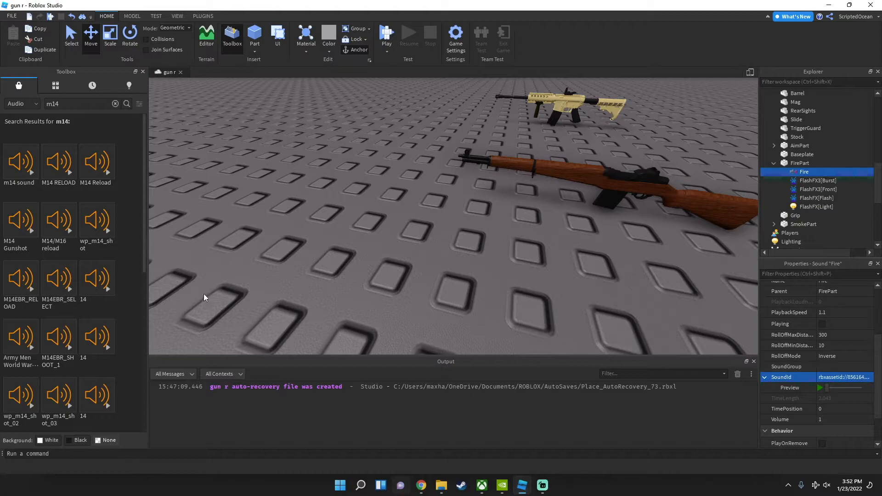
Step: Bring up the asset ID copy option for the m14 sound and review the Fire sound's SoundId property
right_click(24, 166)
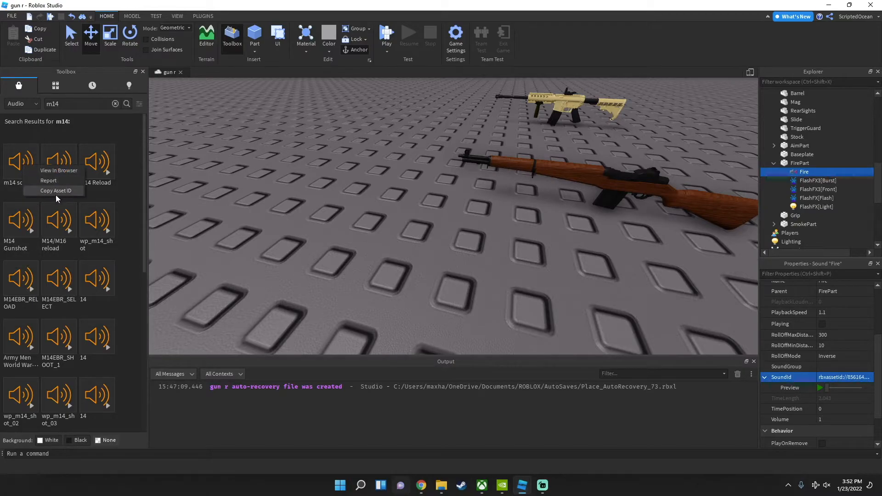
left_click(438, 225)
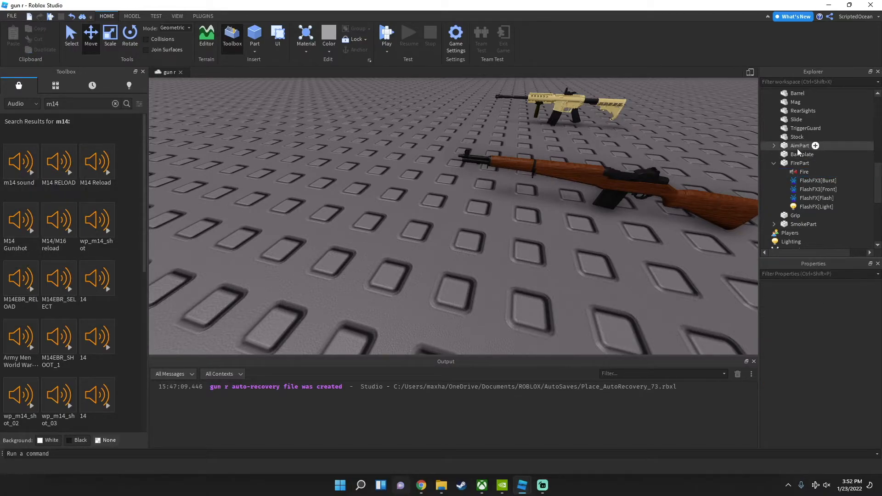
left_click(804, 172)
scroll(837, 424, "down", 3)
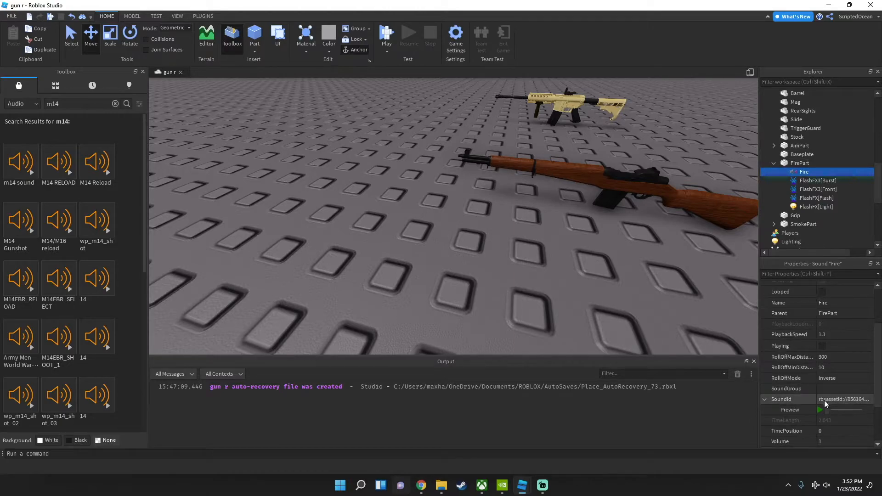
Step: Check the contents of the M14's SmokePart and delete the part from the Workspace
left_click(774, 164)
left_click(774, 180)
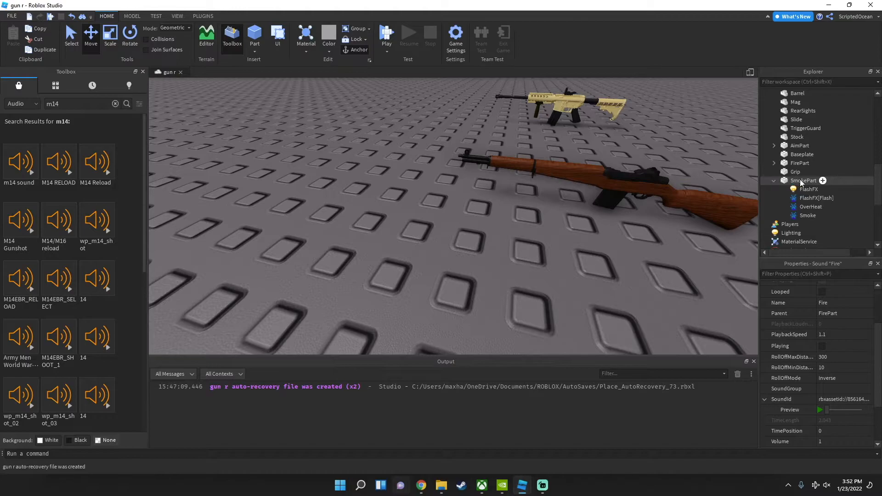
left_click(802, 182)
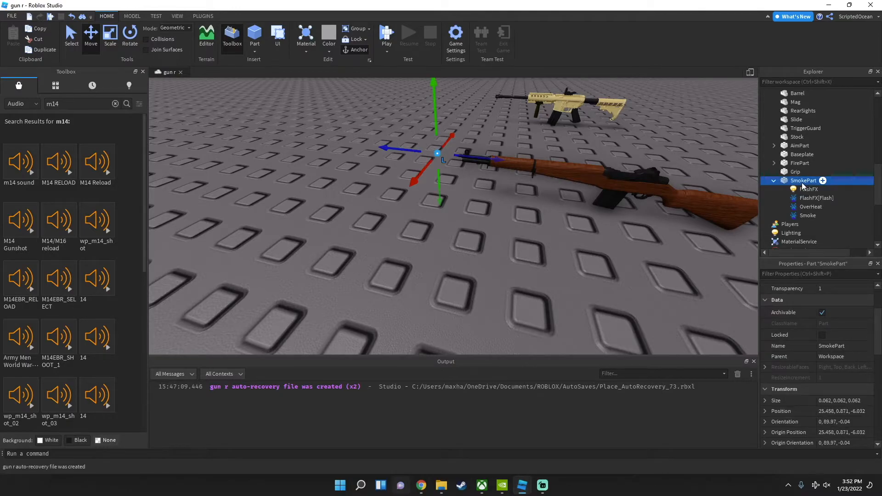
key("Delete")
Step: Select all of the M14's parts in the scene and move them into the M14 tool
right_click_drag(576, 212, 575, 213)
key("w")
left_click(521, 213)
left_click(430, 153)
right_click_drag(430, 153, 413, 153)
key("s")
key("w")
right_click_drag(440, 209, 440, 209)
key("s")
right_click_drag(600, 241, 601, 238)
right_click_drag(572, 268, 564, 267)
key("w")
key("s")
right_click_drag(391, 237, 391, 236)
left_click_drag(365, 140, 522, 310)
scroll(519, 309, "down", 5)
left_click_drag(800, 216, 809, 128)
Step: Start a play test and try walking and aiming down the sights with the M14
left_click(380, 29)
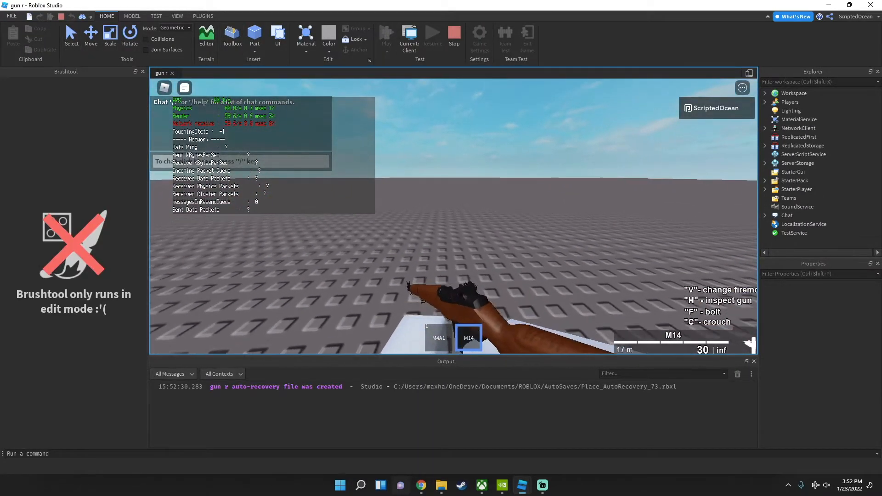
right_click(452, 212)
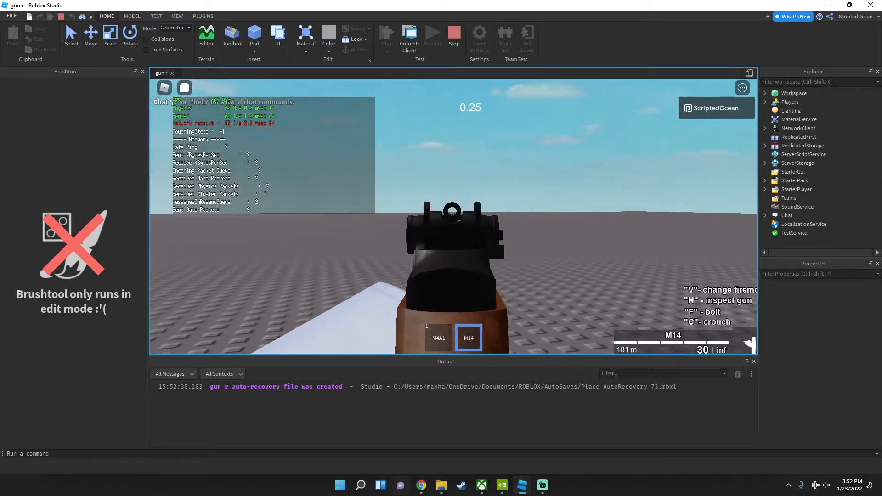
right_click(453, 212)
key("w")
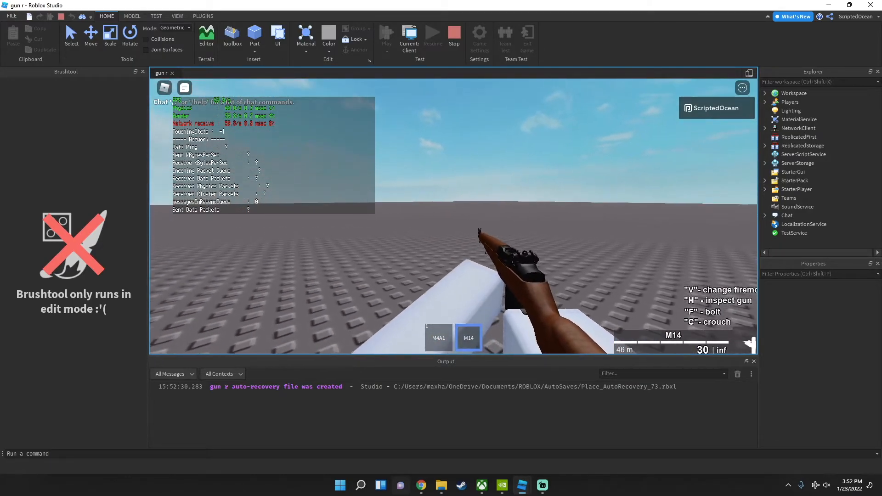
right_click(452, 211)
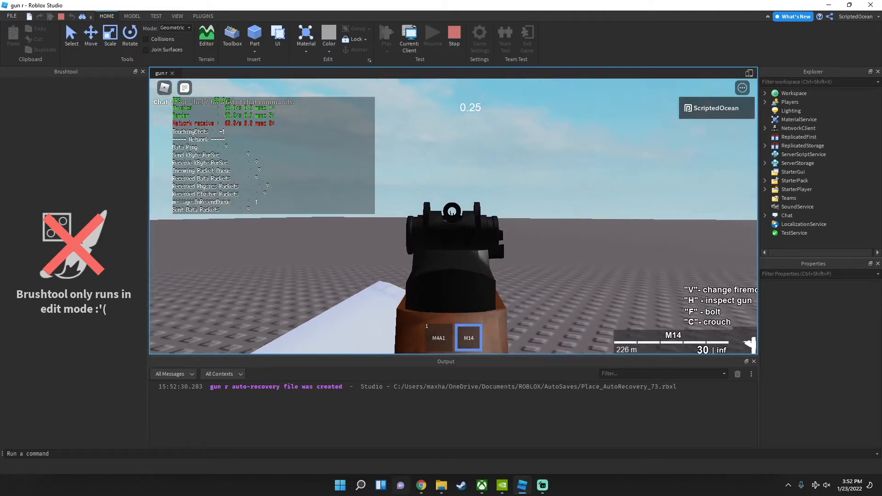
Step: Fire the M14 several times while aiming, lower and unequip it, and stop the play test
left_click(452, 212)
left_click(452, 212)
left_click(453, 211)
left_click(452, 212)
right_click(452, 211)
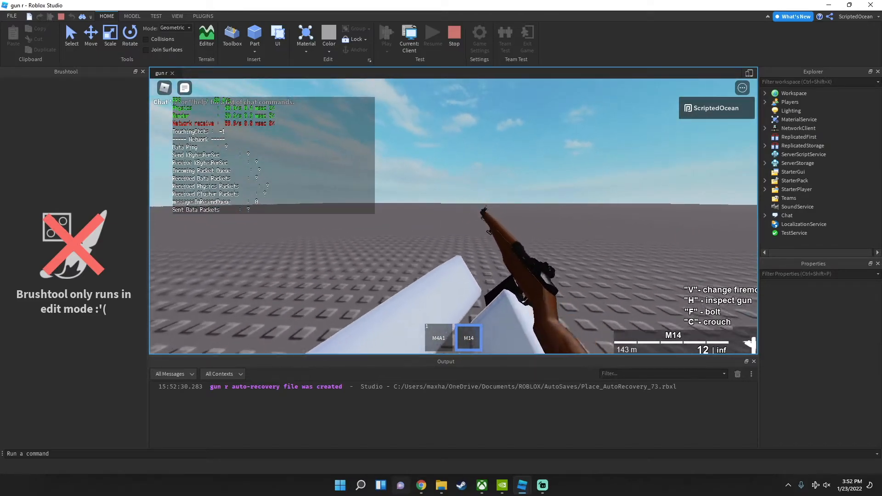
key("2")
left_click(454, 37)
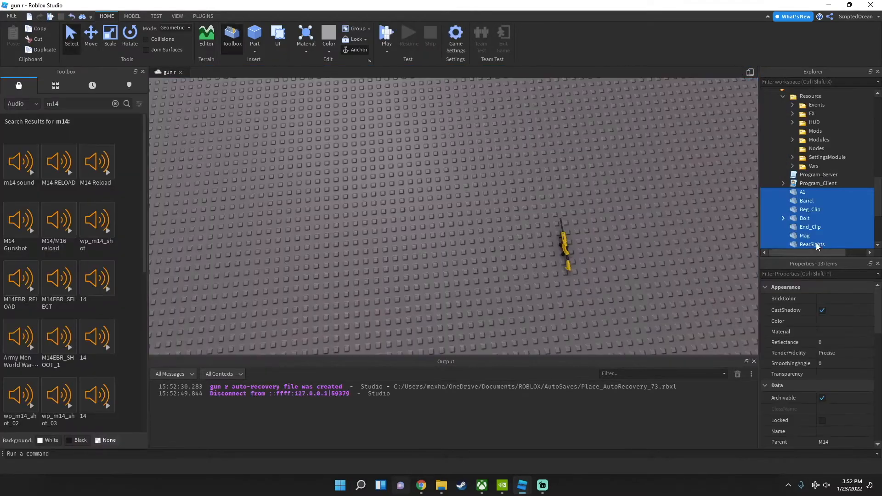
Step: Move the M14's parts out of the M14 tool and back into the Workspace
left_click_drag(809, 215, 801, 95)
scroll(848, 207, "down", 3)
scroll(804, 195, "up", 2)
scroll(827, 133, "up", 2)
scroll(820, 193, "down", 2)
scroll(821, 174, "up", 8)
scroll(827, 140, "up", 3)
Step: Bring the M4A1 into close view and select its magazine to locate the model's parts in the hierarchy
left_click(532, 150)
right_click_drag(532, 150, 531, 150)
key("w")
key("s")
key("w")
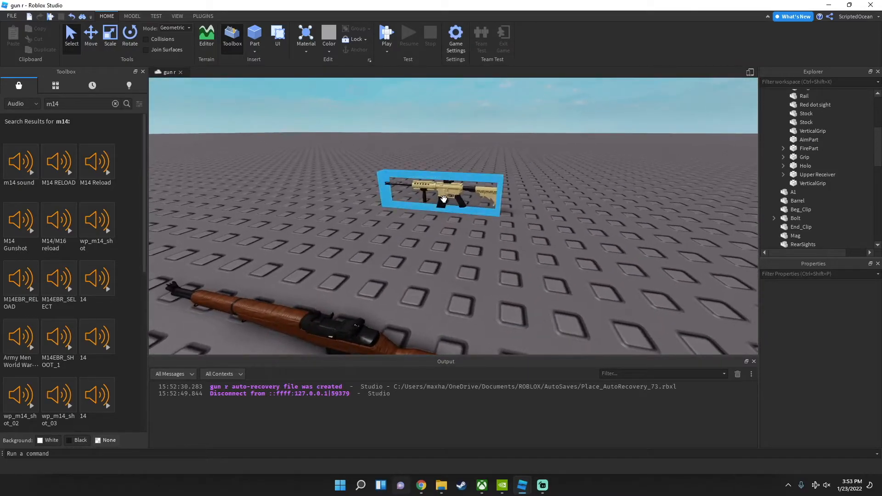
right_click_drag(443, 255, 442, 255)
key("s")
scroll(456, 190, "up", 5)
left_click(399, 214)
scroll(808, 140, "up", 2)
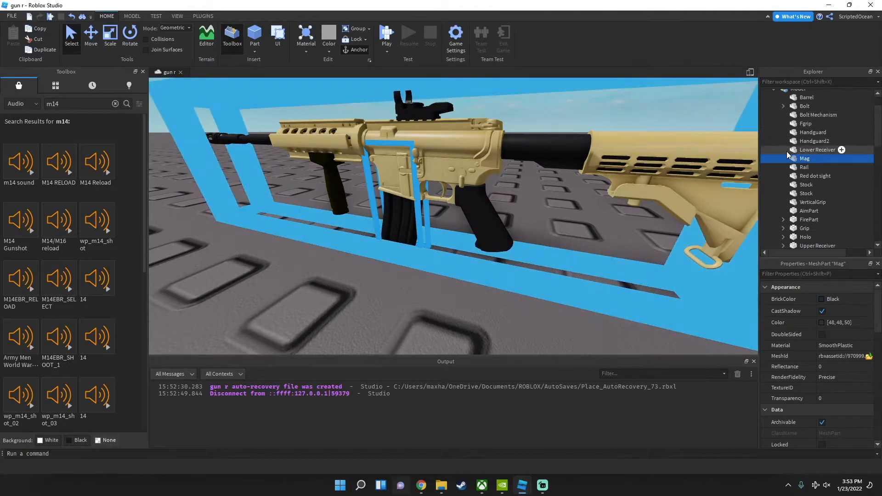
Step: Copy the Click, M3, MagIn and MagOut sounds from the M4A1's Grip part
scroll(785, 165, "down", 3)
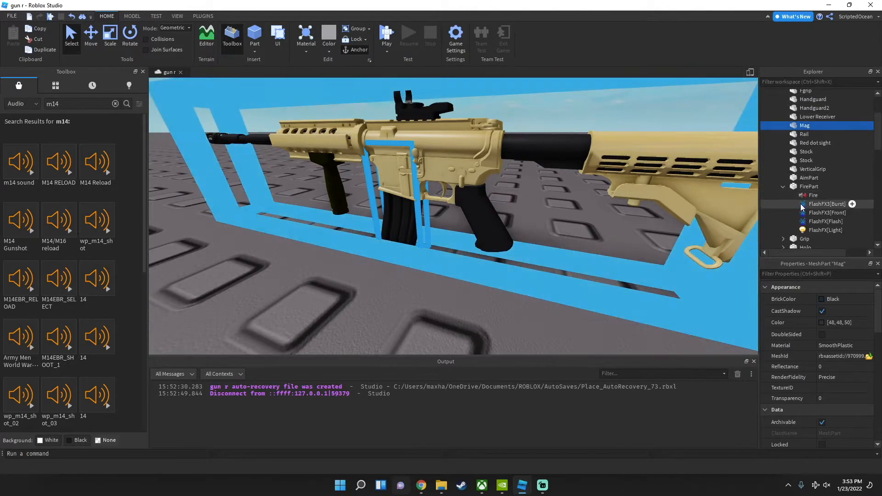
left_click(783, 195)
left_click(814, 204)
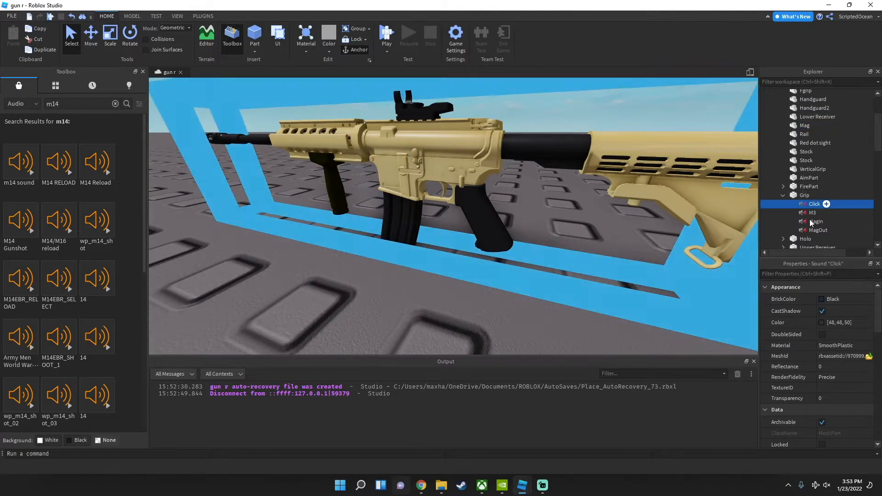
left_click(809, 230, "shift")
right_click(809, 233)
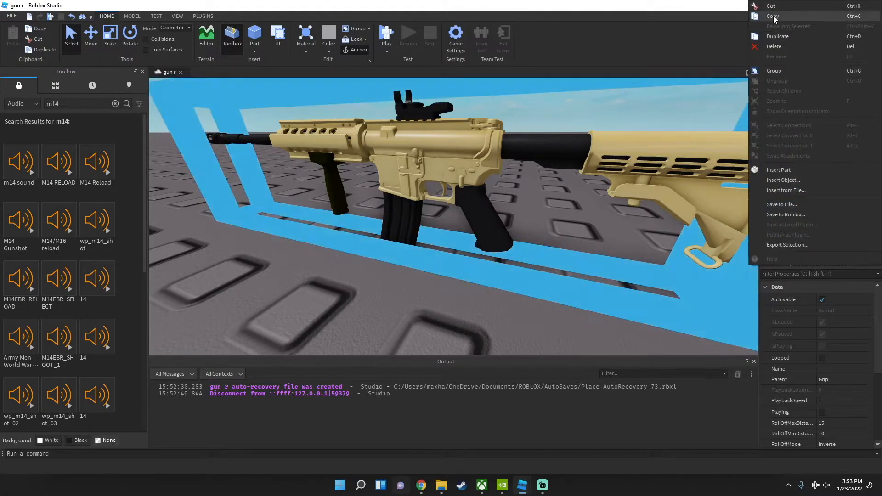
left_click(777, 18)
scroll(583, 129, "down", 6)
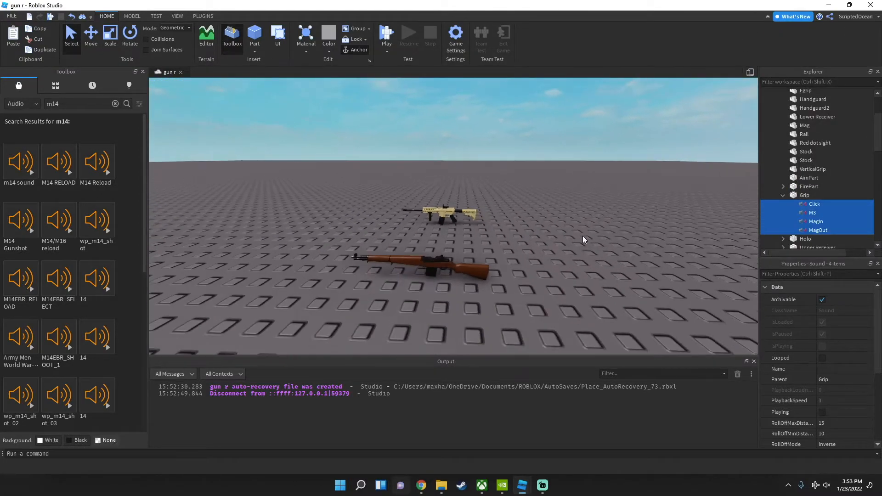
Step: Paste the copied Click, M3, MagIn and MagOut sounds into the M14's Grip part in the Workspace
left_click(583, 235)
scroll(582, 236, "up", 5)
scroll(444, 195, "down", 2)
scroll(808, 204, "down", 8)
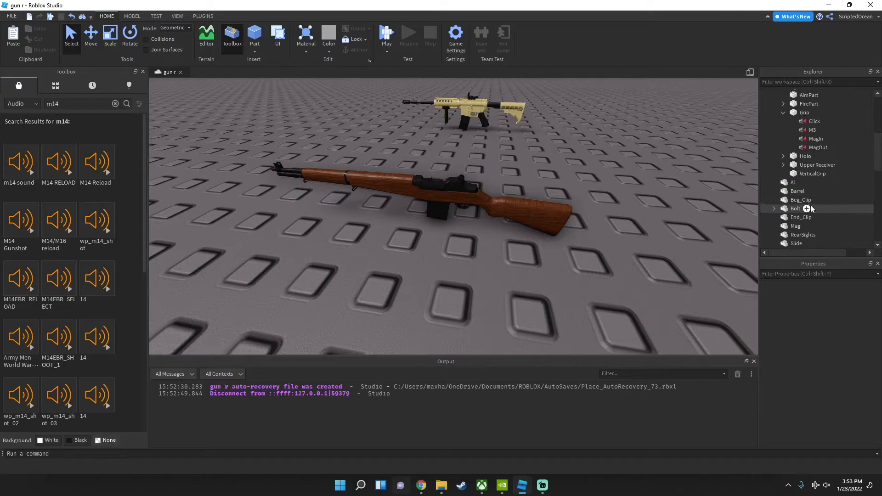
scroll(802, 147, "up", 2)
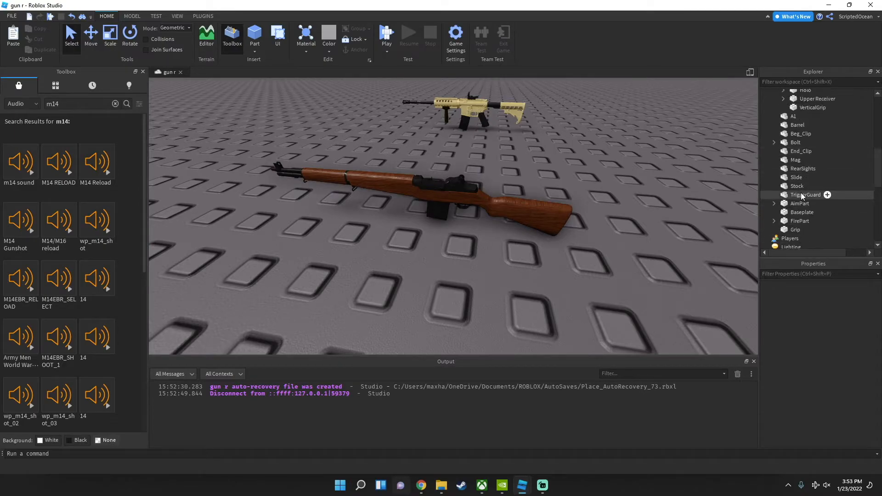
left_click(798, 221)
left_click(793, 239)
left_click(794, 231)
right_click(794, 230)
left_click(789, 29)
Step: Move all of the M14's parts from the Workspace into the M14 tool in StarterPack and collapse its Resource folder
left_click(649, 193)
right_click_drag(649, 194, 505, 94)
scroll(505, 95, "down", 3)
mouse_move(405, 152)
left_mouse_down()
mouse_move(464, 200)
mouse_move(511, 264)
left_mouse_up()
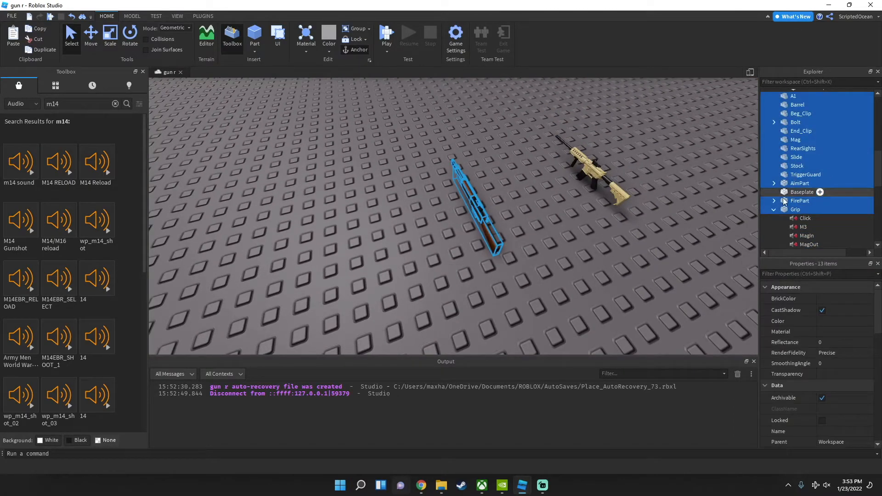
left_click_drag(782, 200, 823, 130)
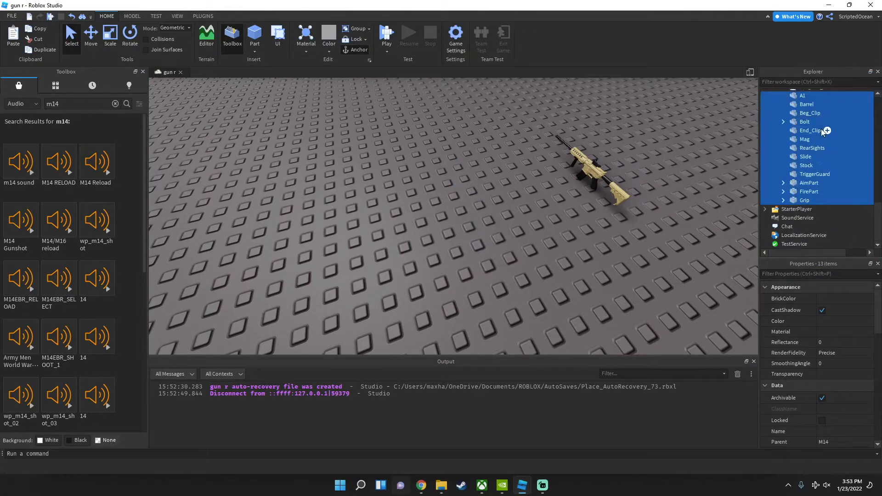
left_click(437, 167)
scroll(840, 133, "up", 6)
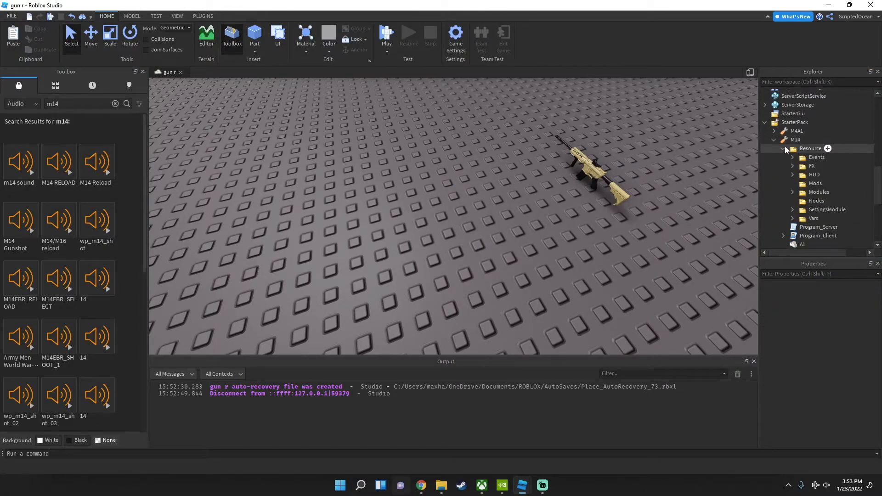
left_click(784, 148)
Step: Start a play test, equip the M14, fire it both aimed and unaimed, and reload it
left_click(386, 35)
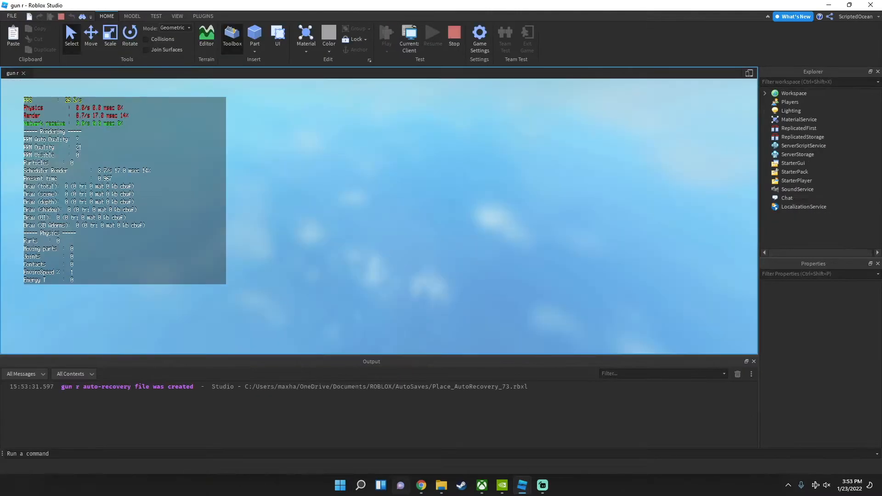
key("2")
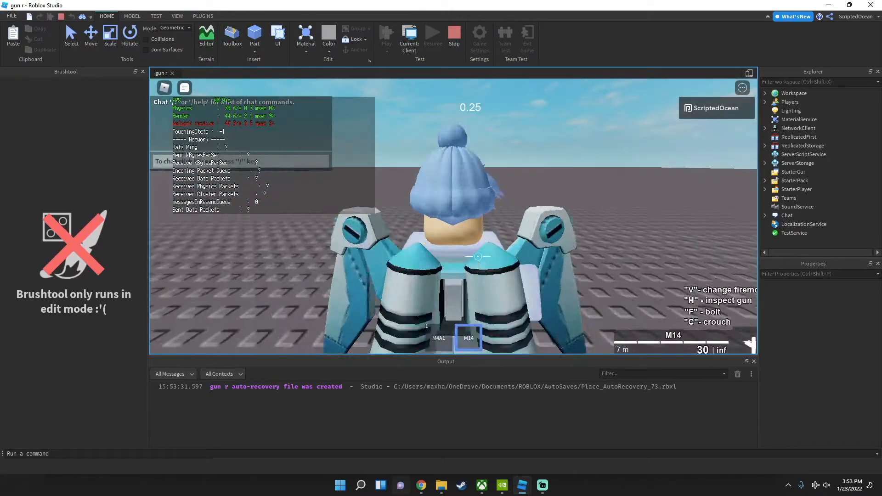
right_click(453, 216)
left_click(453, 216)
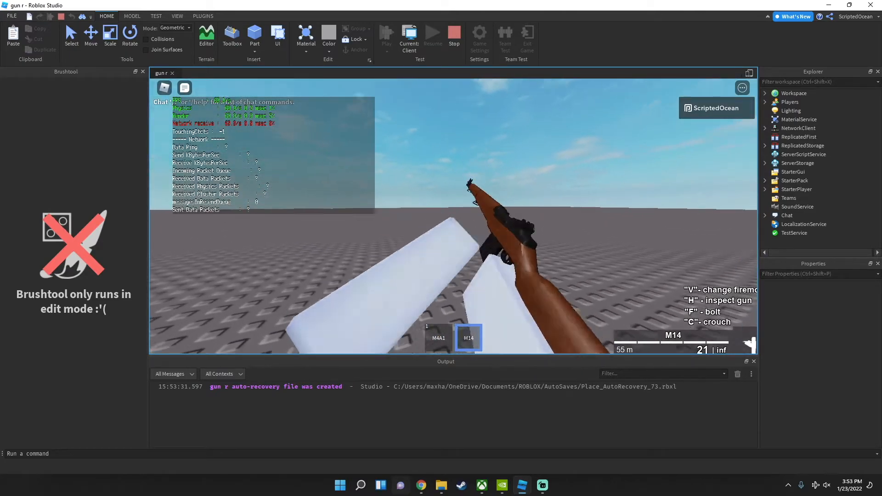
right_click(454, 216)
left_click(454, 216)
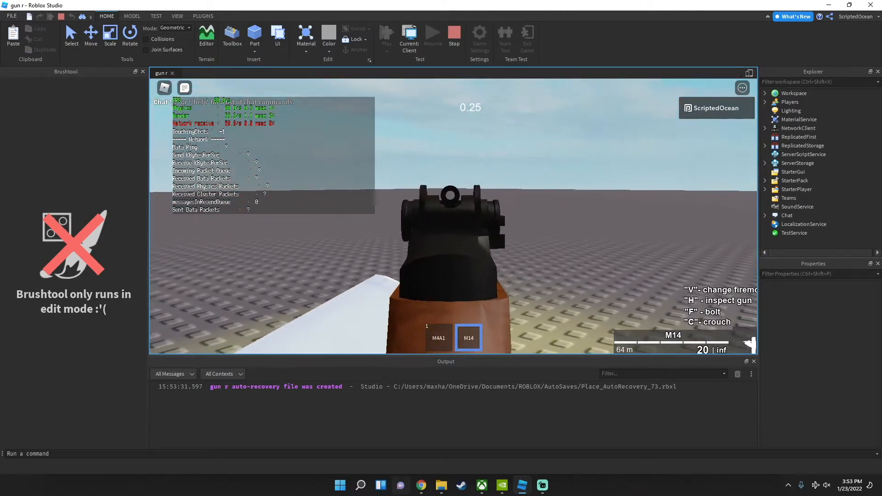
key("r")
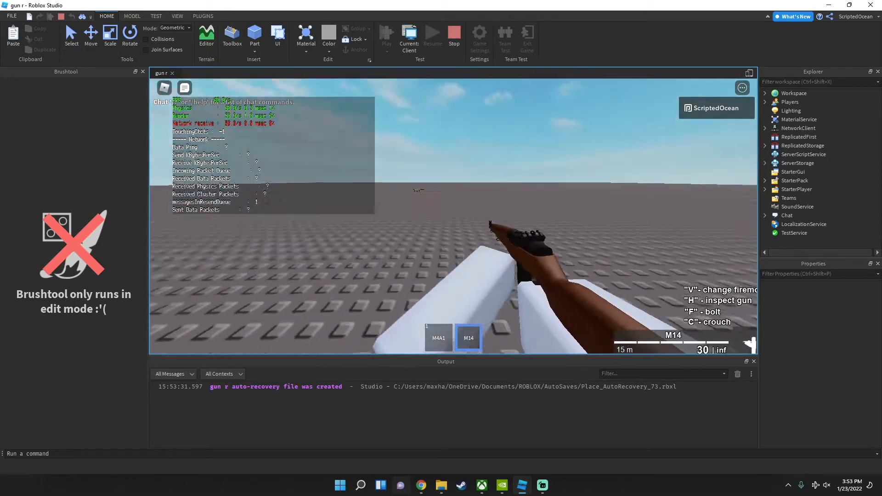
Step: Walk around aiming the M14, fire another shot and reload again to check its handling and sounds
right_click(453, 216)
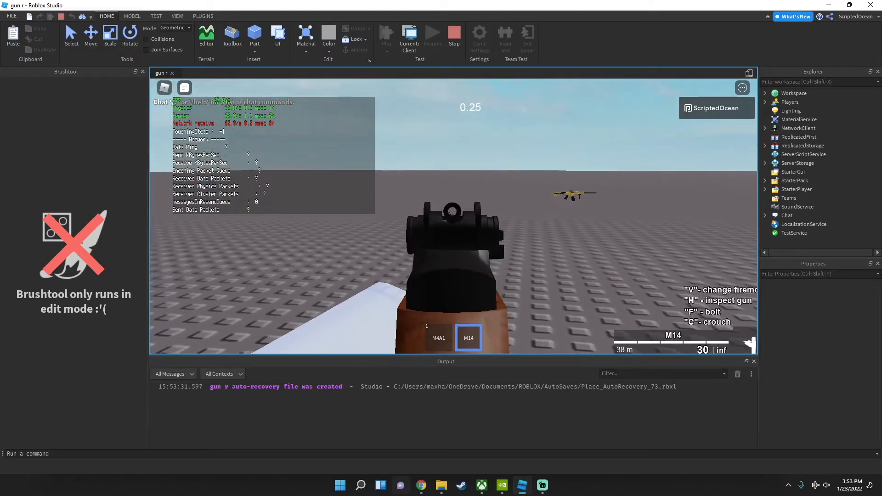
key("w")
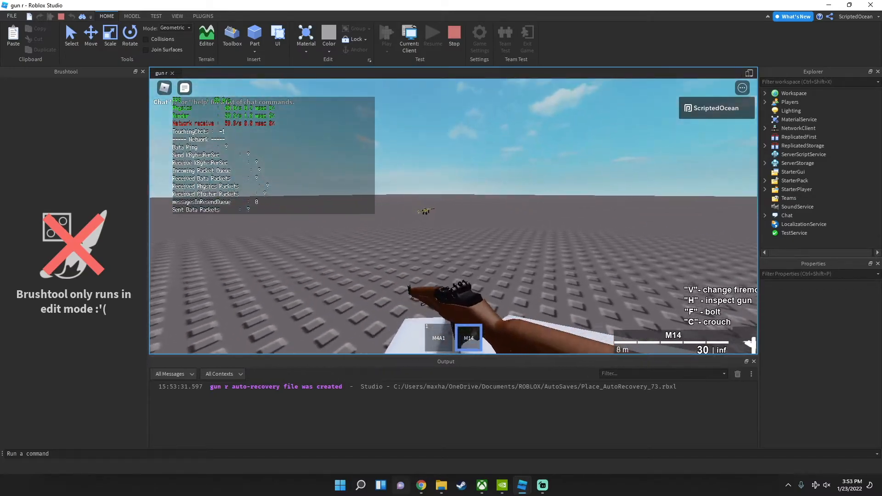
right_click(454, 216)
left_click(453, 216)
key("r")
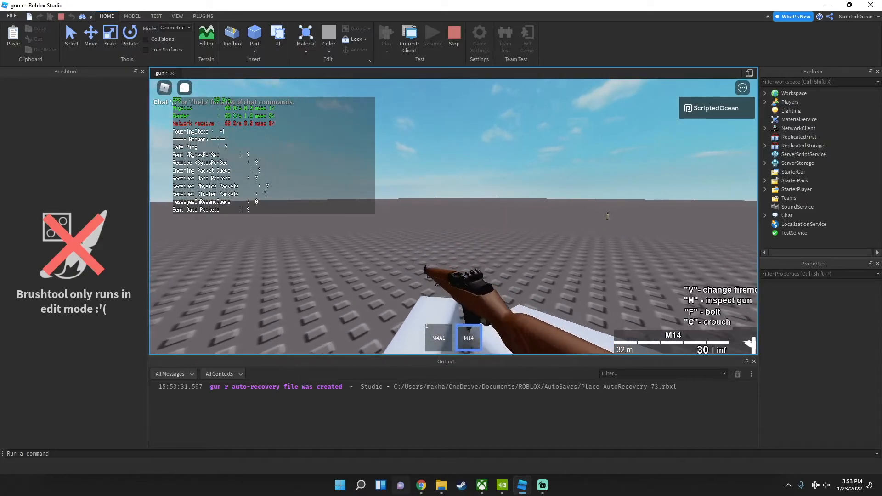
Step: Unequip and re-equip the M14 in third person, view the character holding it, and stop the play test
key("2")
scroll(453, 216, "down", 5)
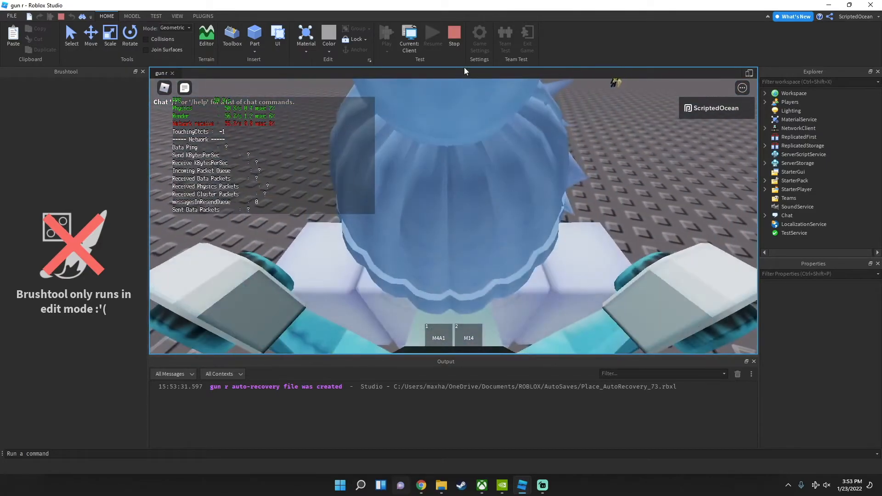
key("2")
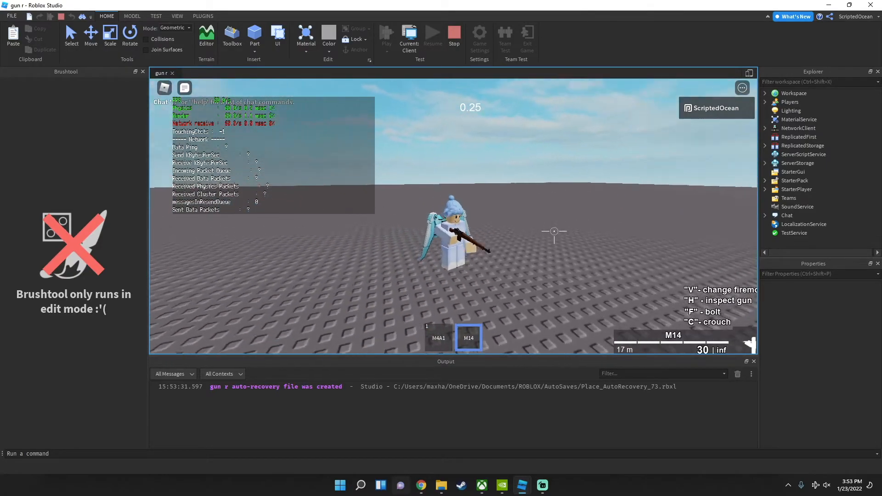
right_click_drag(554, 231, 526, 209)
scroll(526, 209, "up", 3)
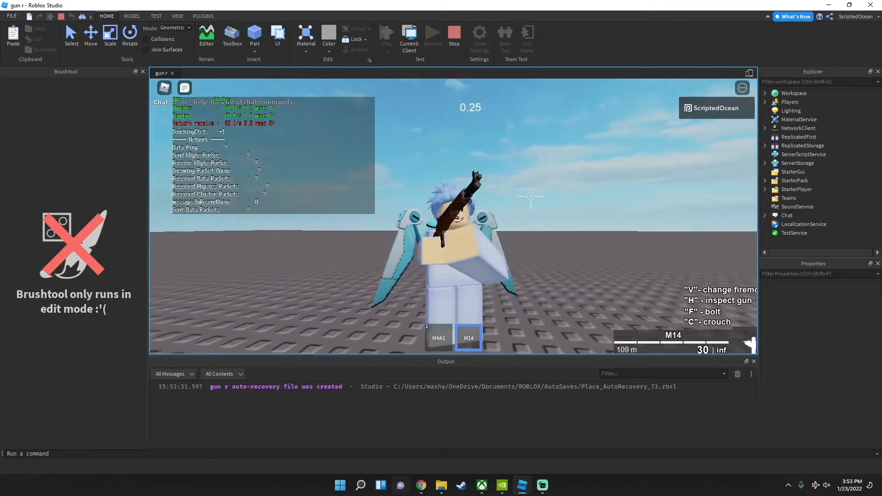
left_click(454, 33)
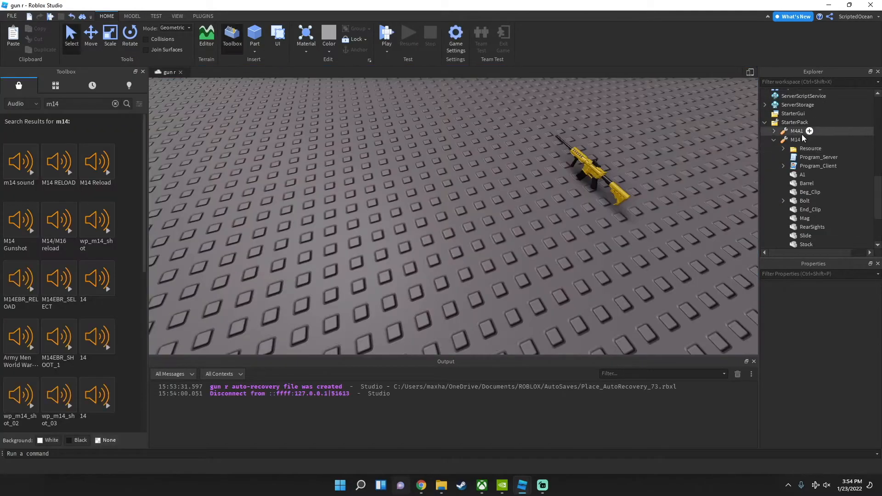
Step: Open the ClientConfig script from the SettingsModule folder in the M14's Resource folder
left_click(783, 148)
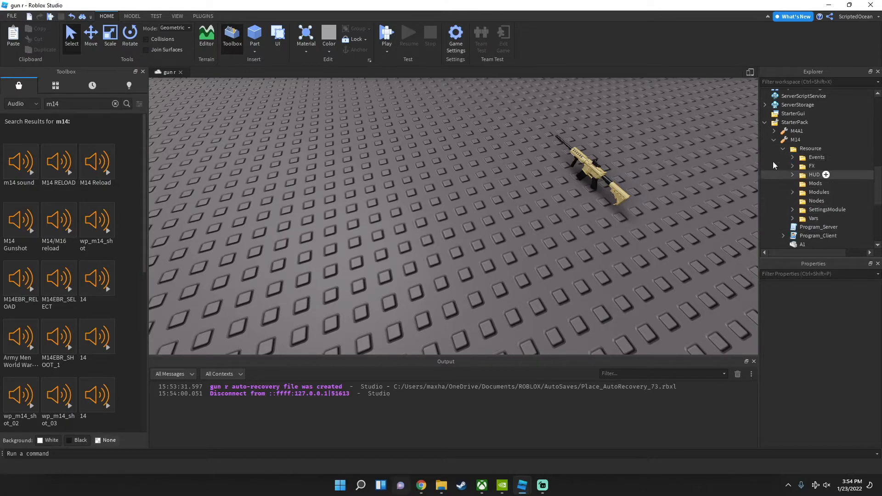
left_click(783, 149)
left_click(774, 140)
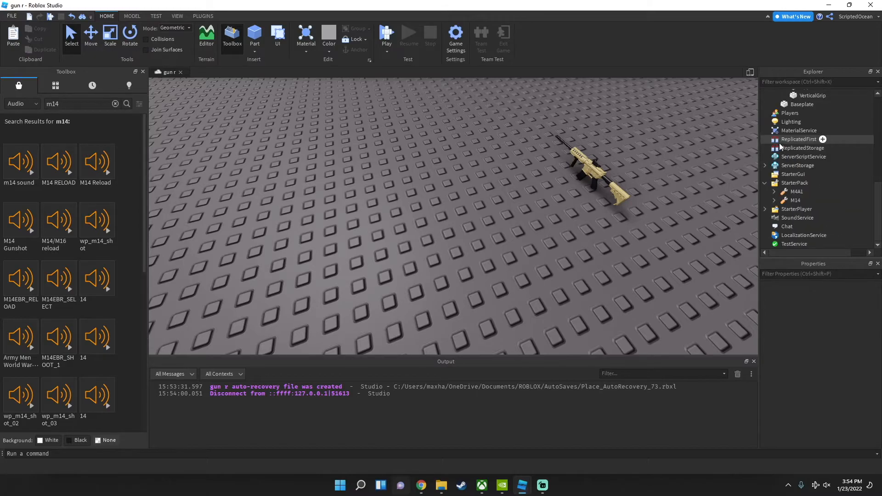
left_click(774, 200)
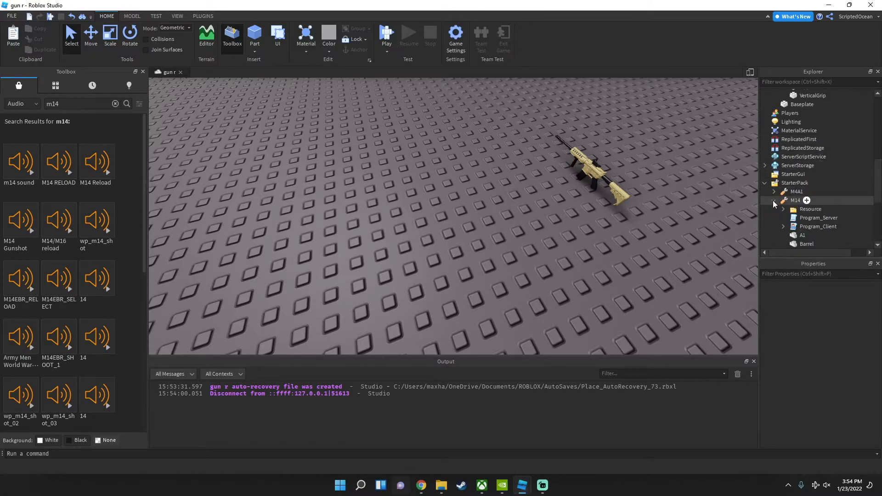
scroll(777, 189, "down", 2)
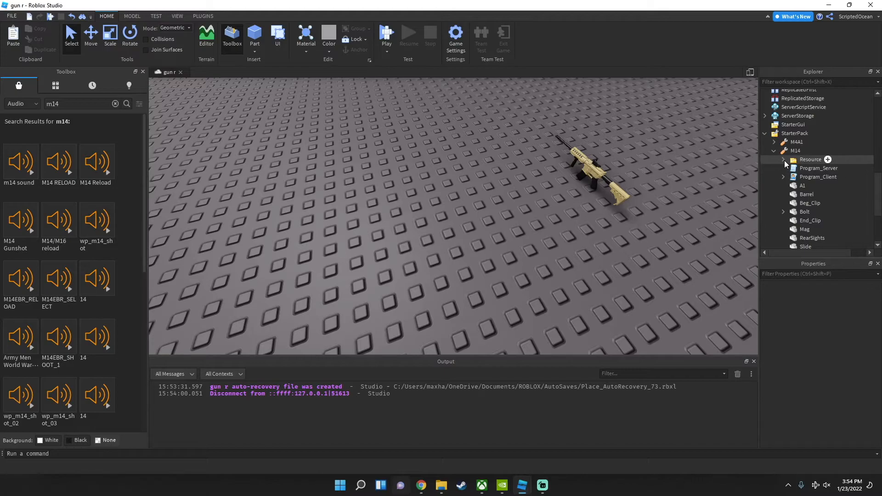
left_click(784, 160)
left_click(791, 221)
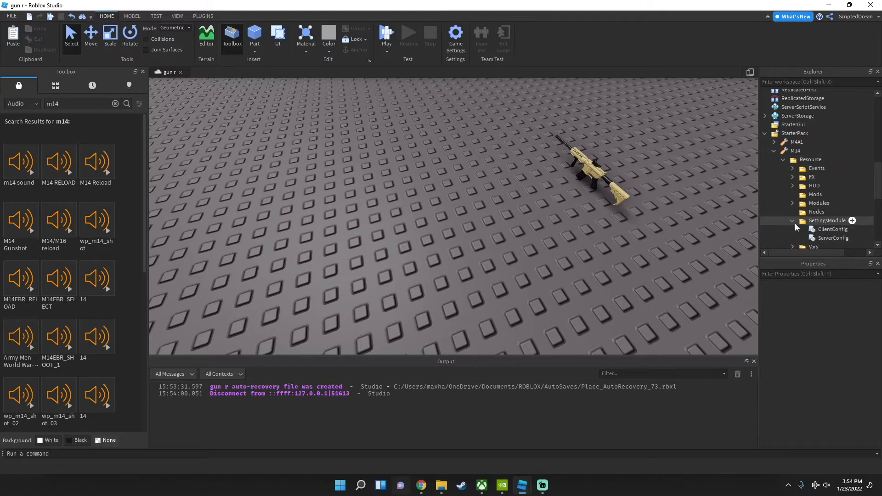
double_click(828, 231)
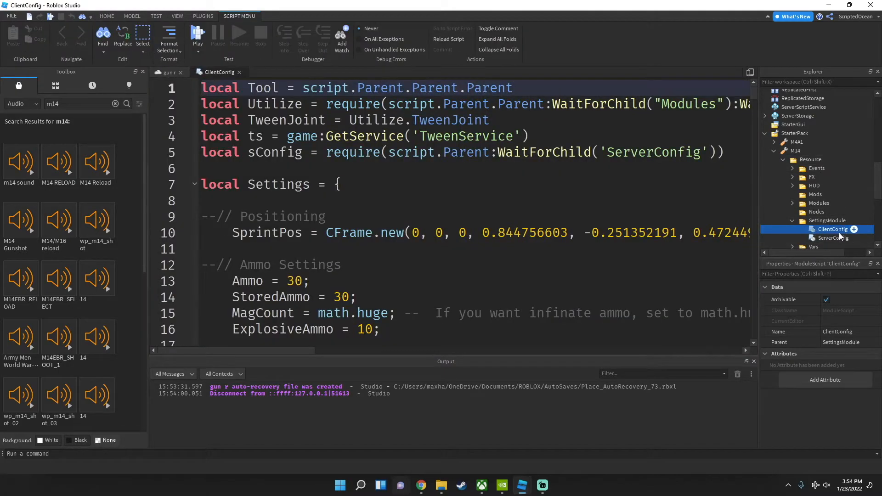
Step: Set both Ammo and StoredAmmo to 12 in the ammo settings
scroll(578, 248, "down", 3)
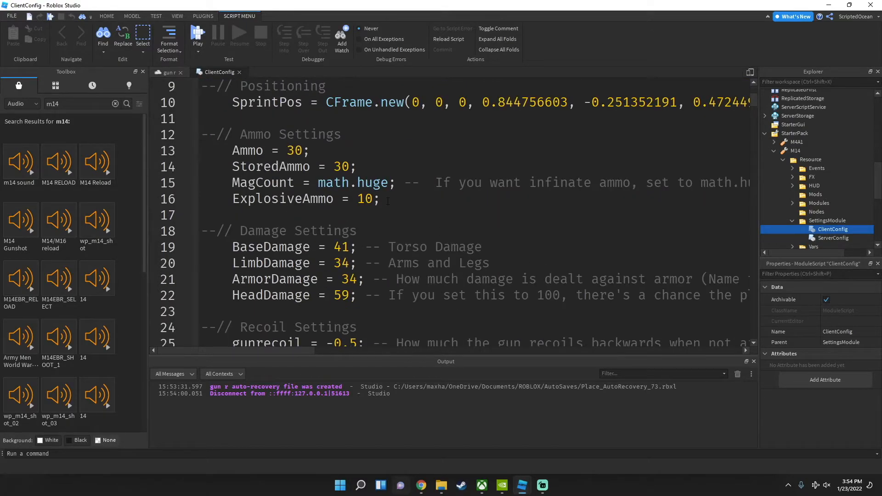
left_click_drag(293, 150, 302, 150)
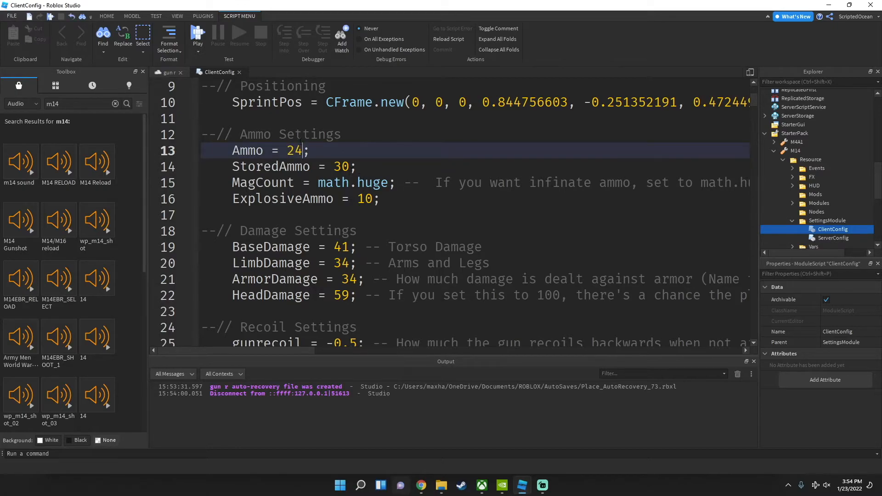
left_click(345, 166)
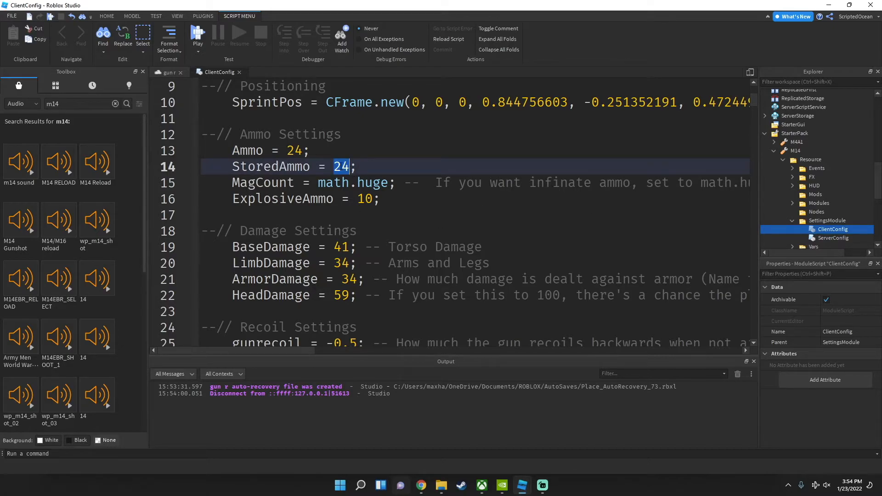
left_click(297, 149)
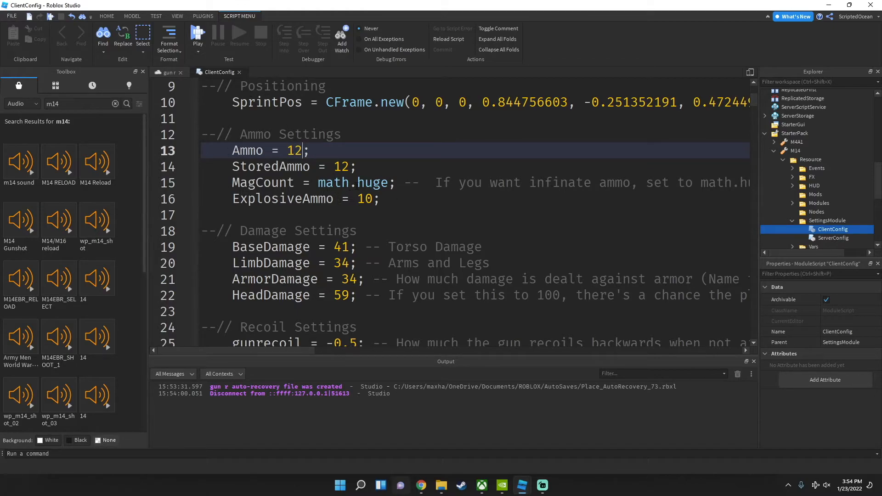
double_click(317, 184)
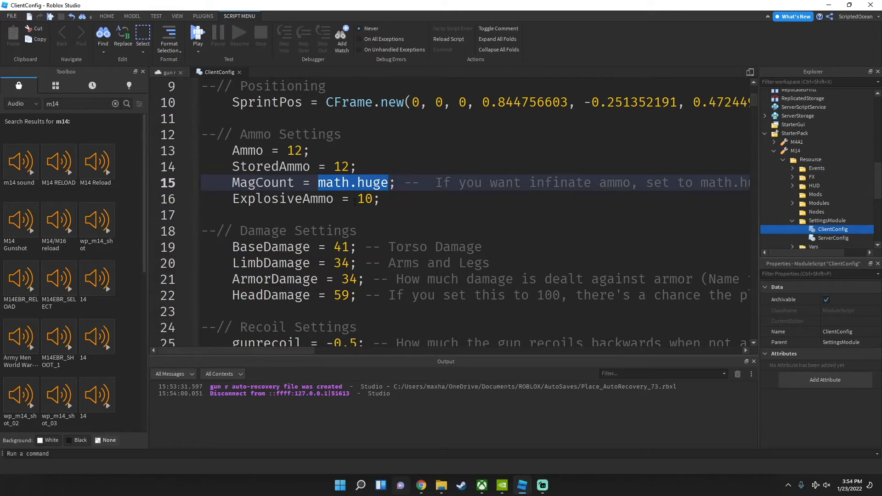
Step: Set BaseDamage to 50 and LimbDamage to 40 in the damage settings
scroll(338, 312, "down", 3)
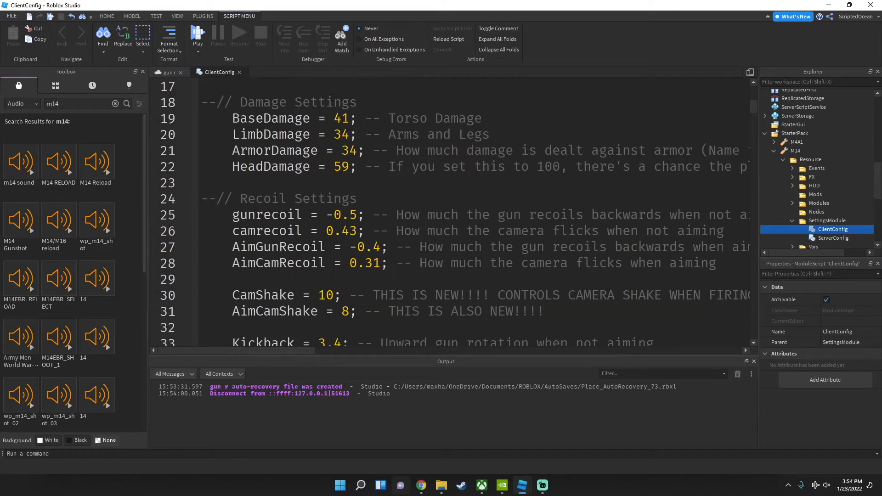
left_click(351, 115)
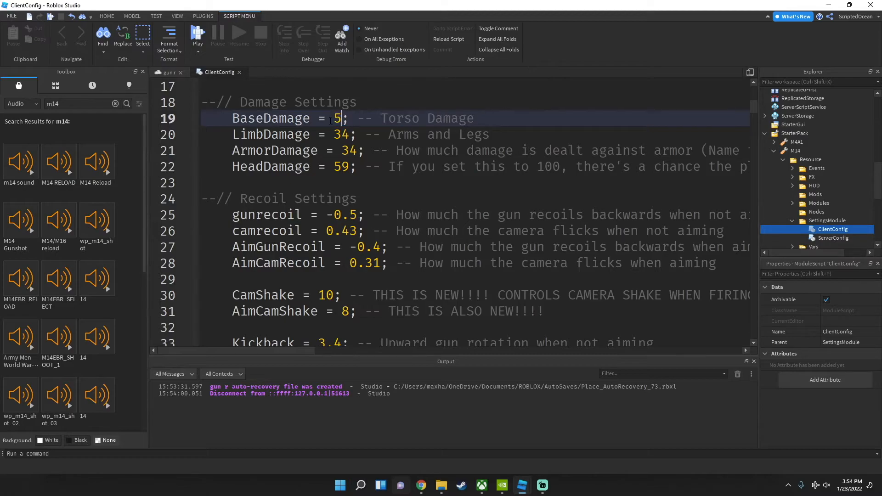
left_click_drag(355, 133, 349, 134)
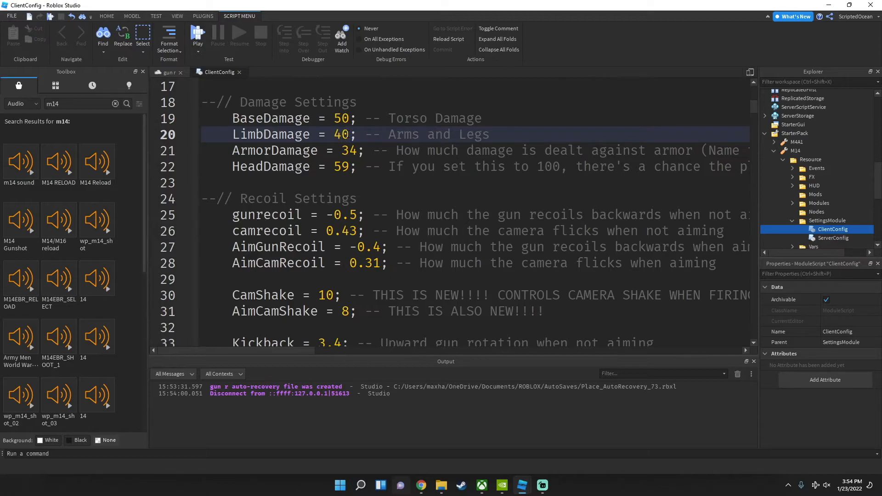
Step: Set ArmorDamage to 20 in the damage settings
left_click(355, 152)
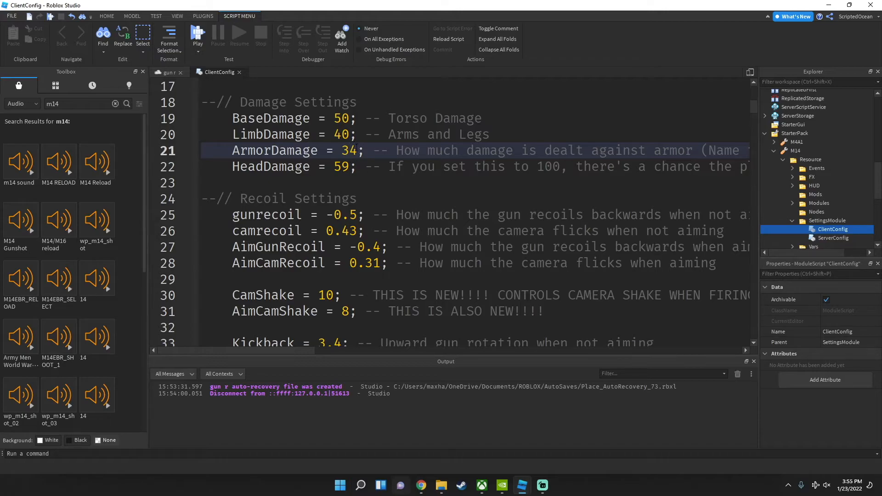
type("30")
key("BackSpace")
key("BackSpace")
type("20")
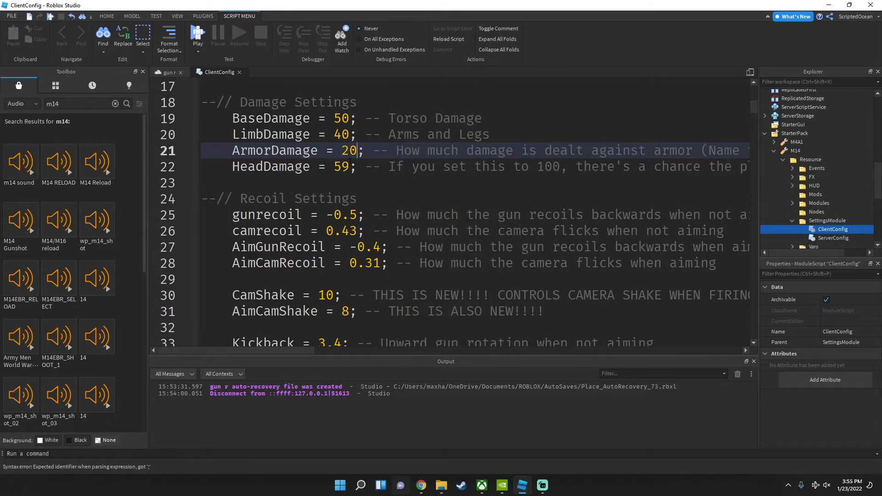
Step: Set HeadDamage to 100 and close the ClientConfig script
left_click_drag(349, 167, 357, 166)
double_click(340, 166)
type("100")
scroll(405, 144, "down", 2)
scroll(406, 144, "up", 2)
scroll(224, 87, "up", 1)
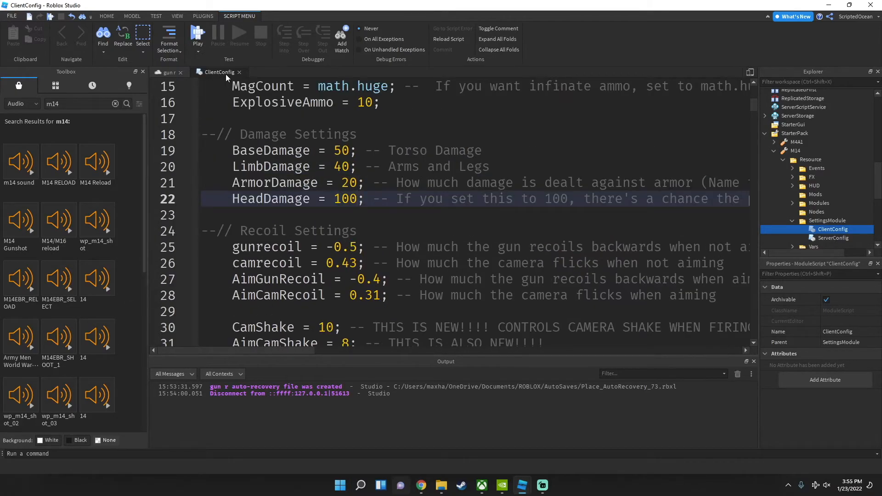
left_click(239, 72)
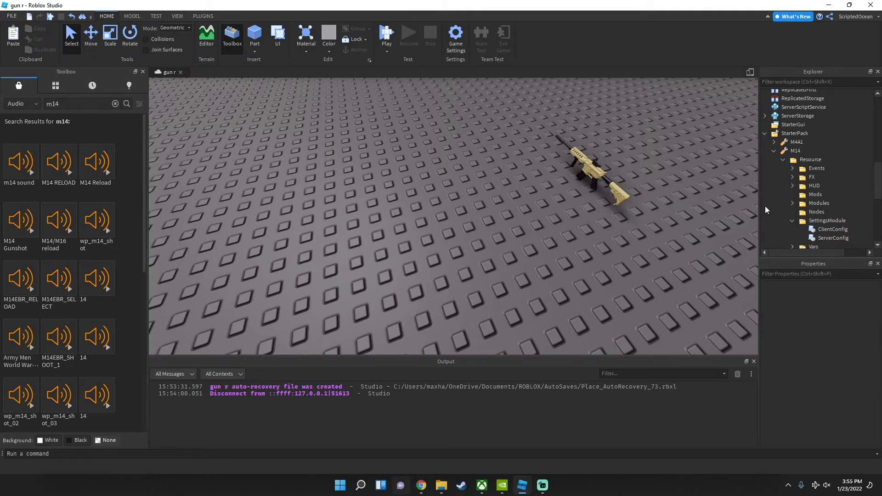
Step: Open the M14's ClientConfig script and set Firerate to 120 / 780 in the handling settings
double_click(820, 232)
scroll(294, 268, "down", 2)
left_click(334, 231)
scroll(327, 248, "down", 3)
scroll(331, 273, "down", 1)
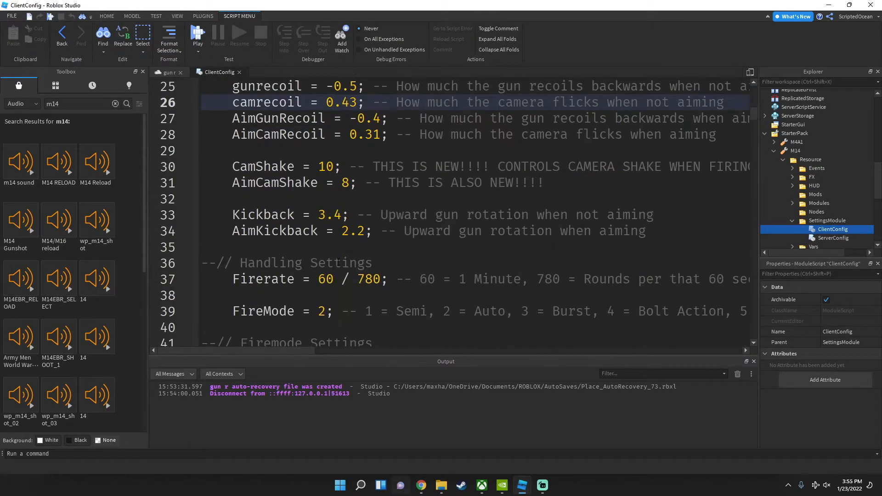
double_click(322, 279)
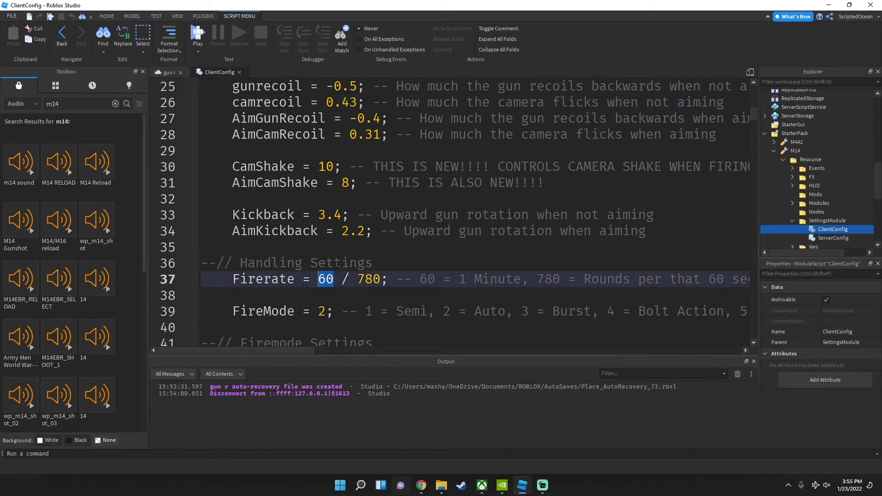
type("120")
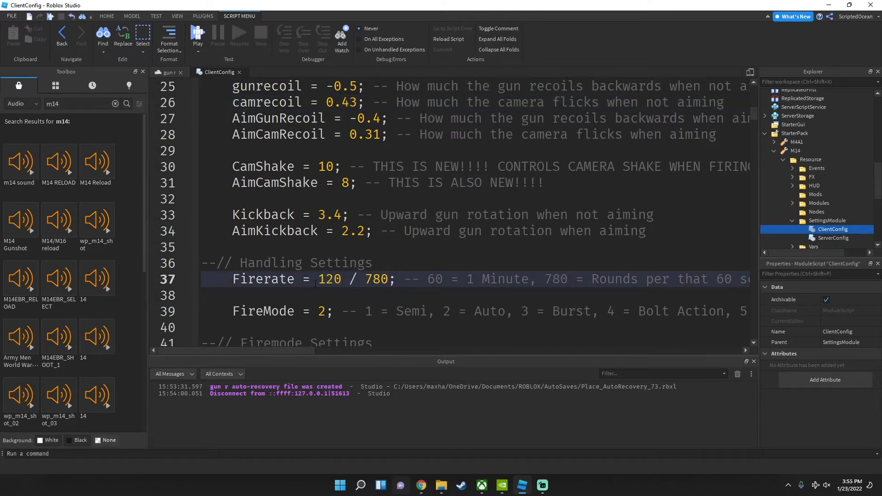
double_click(322, 278)
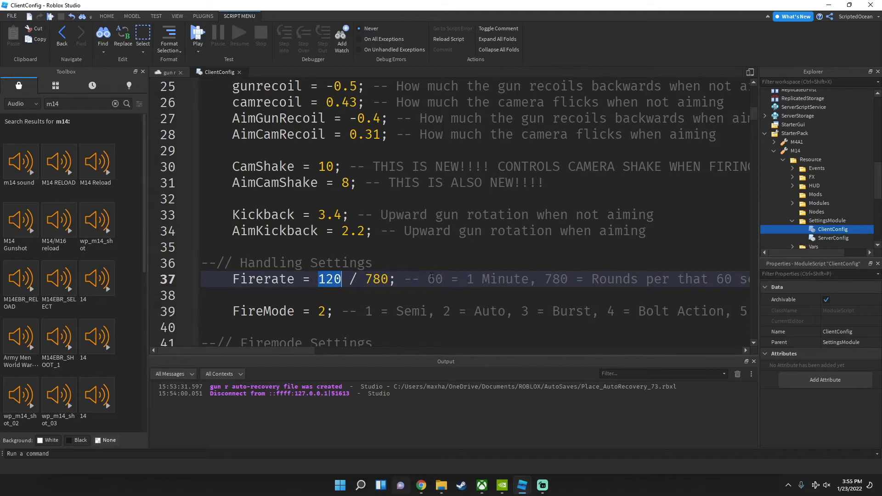
Step: Set FireMode to 1 and CanSelectFire to false in the M14's configuration
scroll(431, 279, "down", 3)
scroll(351, 248, "up", 1)
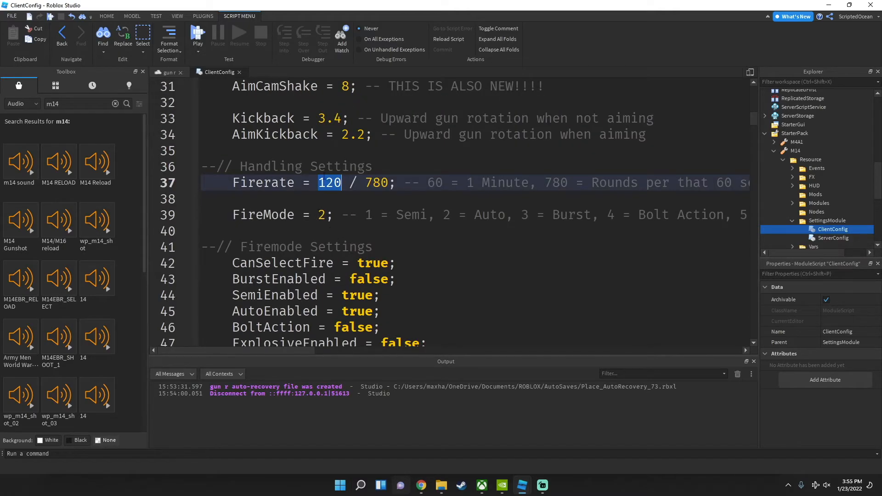
left_click(323, 215)
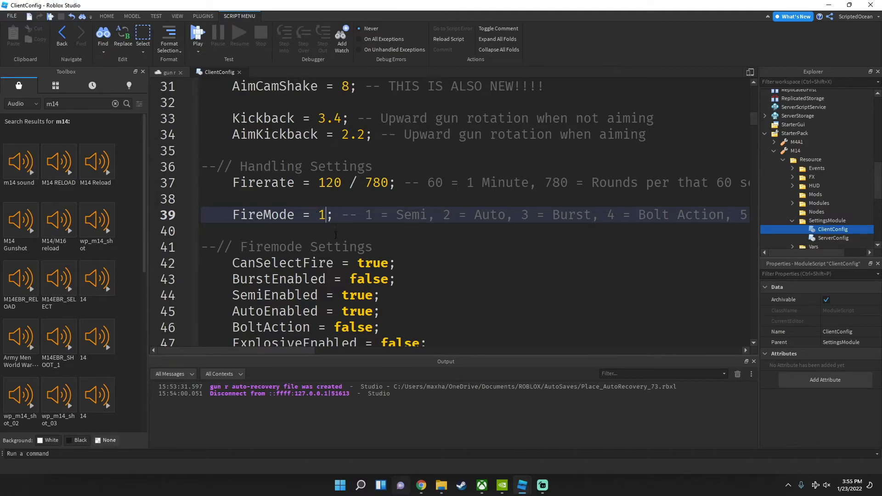
scroll(335, 235, "down", 2)
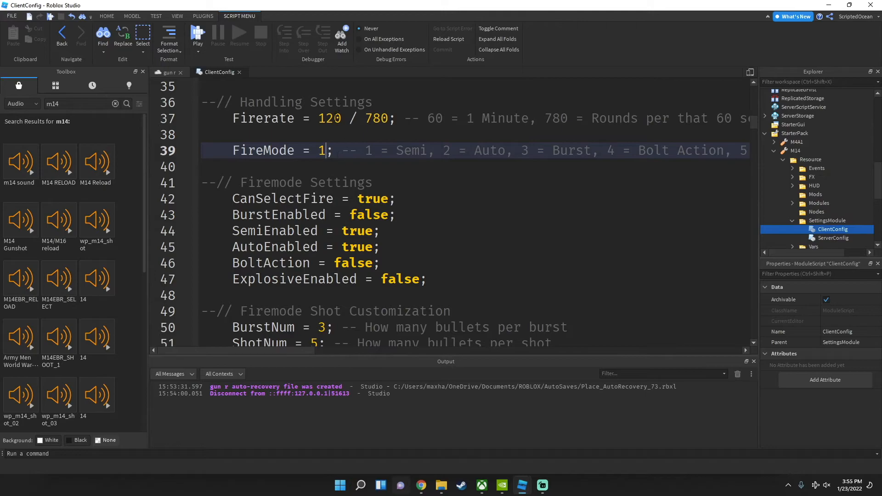
double_click(376, 198)
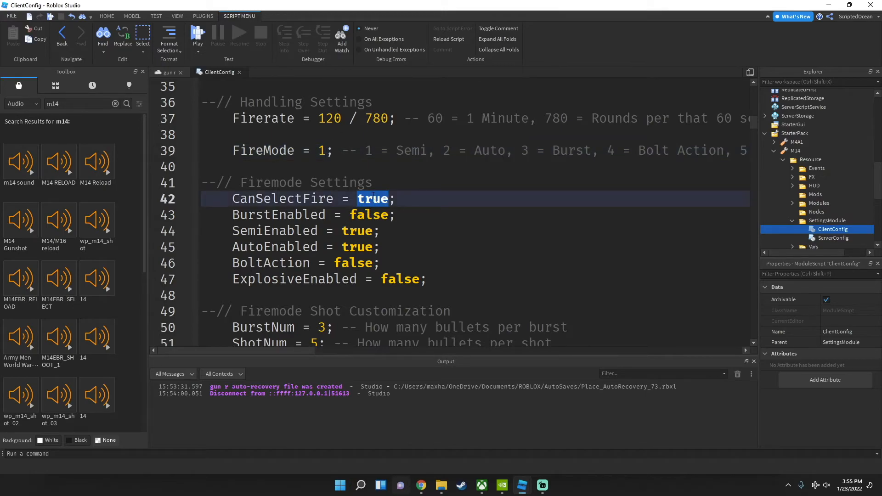
type("falls")
key("Tab")
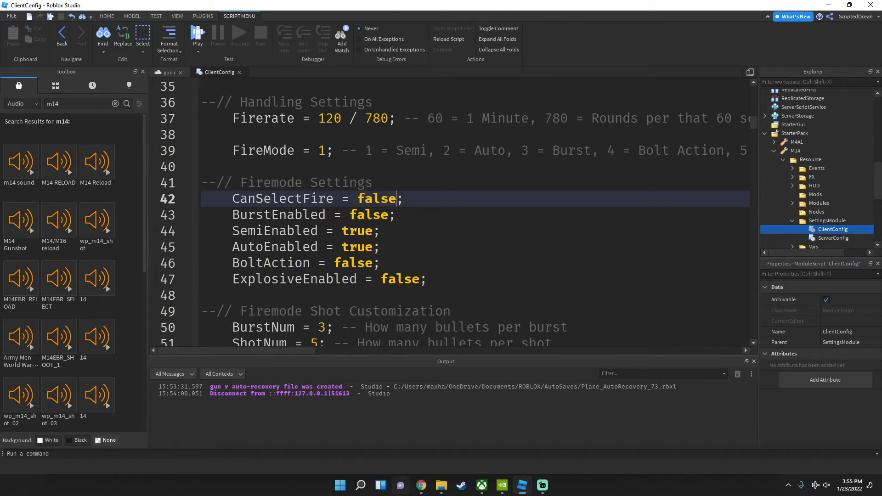
Step: Set AutoEnabled to false in the firemode settings and close the ClientConfig script
double_click(356, 247)
type("fa")
key("Tab")
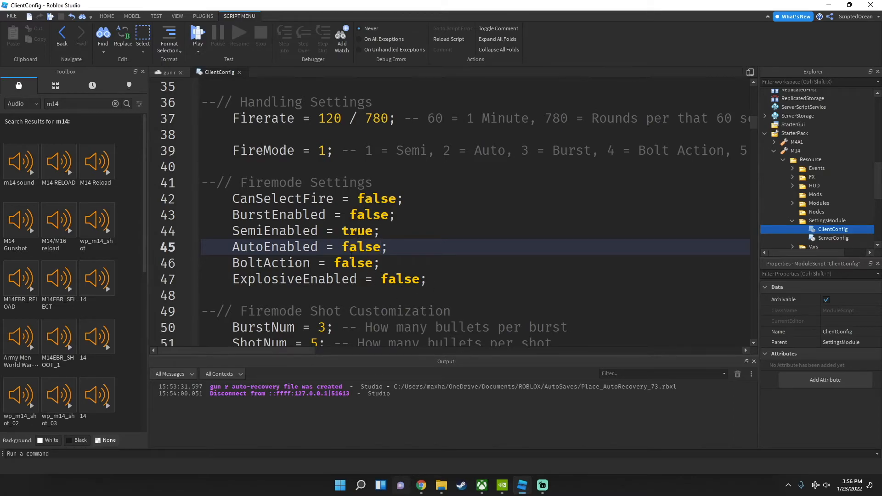
left_click(364, 231)
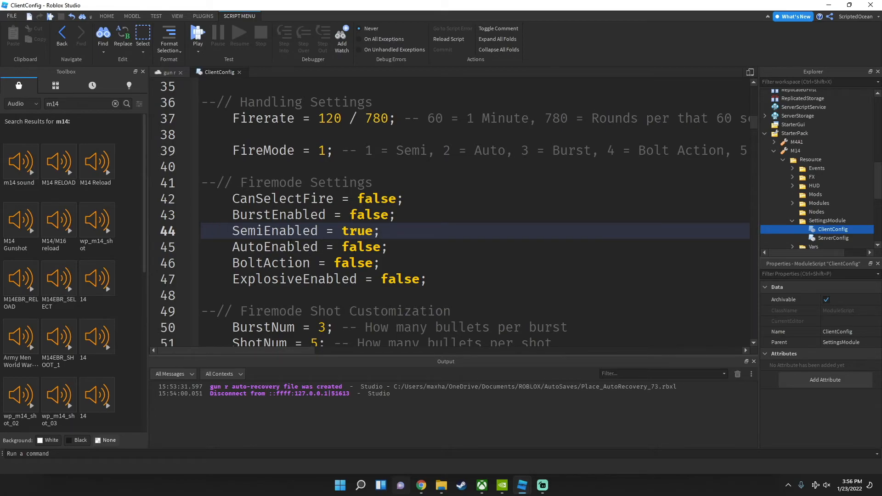
scroll(222, 102, "up", 2)
left_click(240, 73)
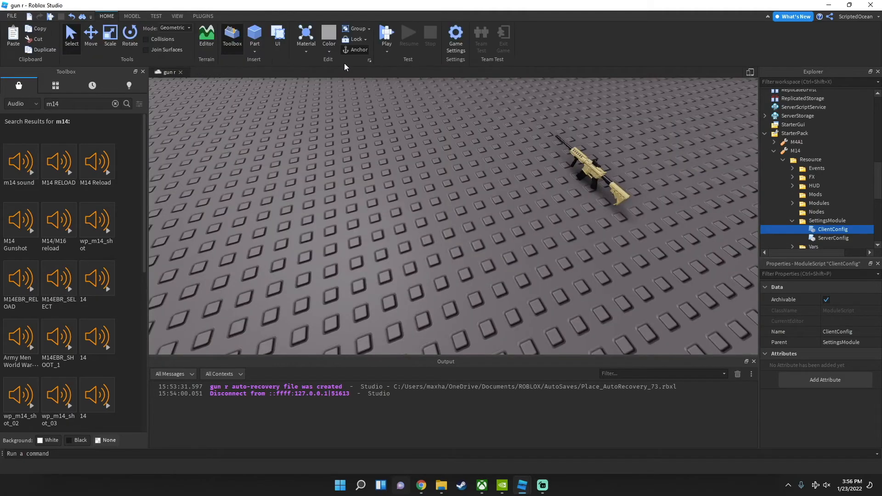
Step: Start a playtest, equip the M14, empty its magazine with aimed and hip-fire shots, and reload
left_click(393, 38)
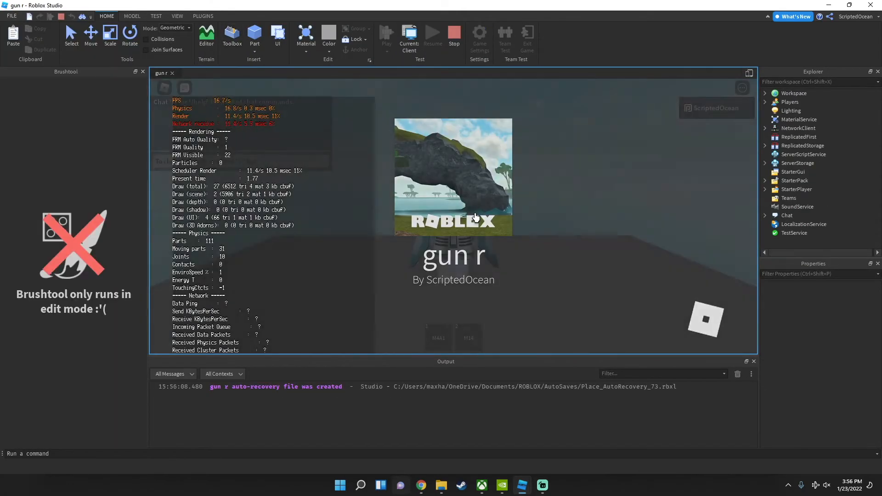
key("2")
right_click(453, 217)
left_click(454, 217)
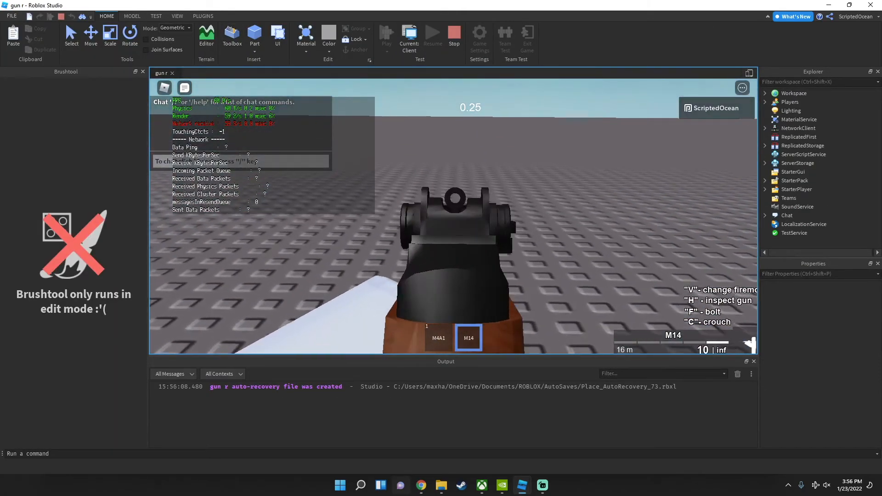
left_click(453, 216)
left_click(453, 216)
left_click(453, 216)
left_click(454, 217)
left_click(453, 217)
left_click(453, 216)
left_click(453, 217)
left_click(453, 216)
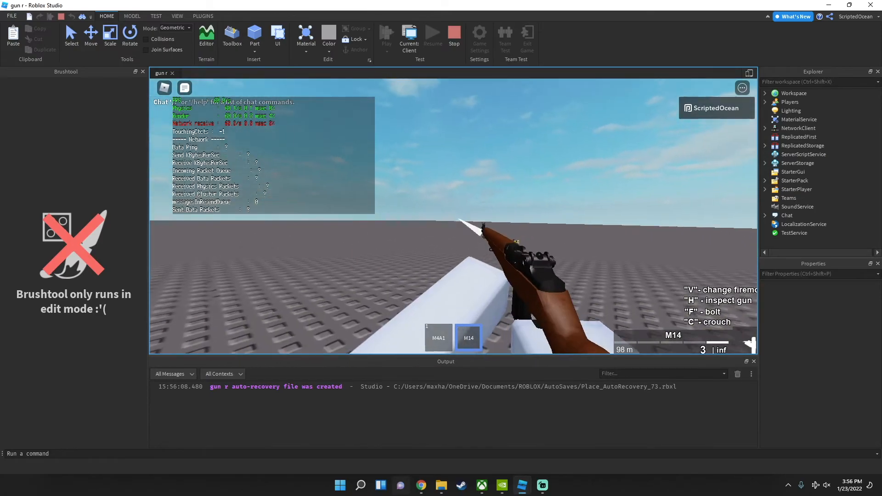
right_click(453, 216)
left_click(453, 216)
left_click(453, 216)
left_click(453, 217)
key("r")
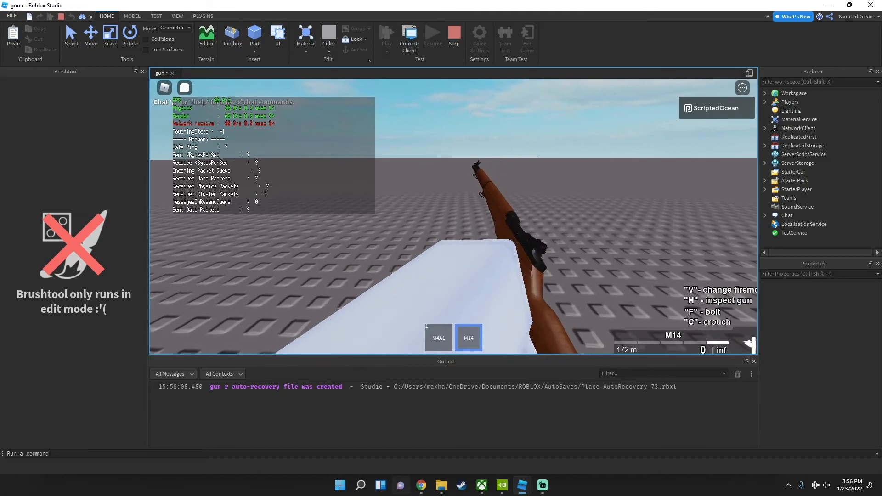
Step: Aim the reloaded M14 and fire single shots until the magazine is empty
right_click(453, 216)
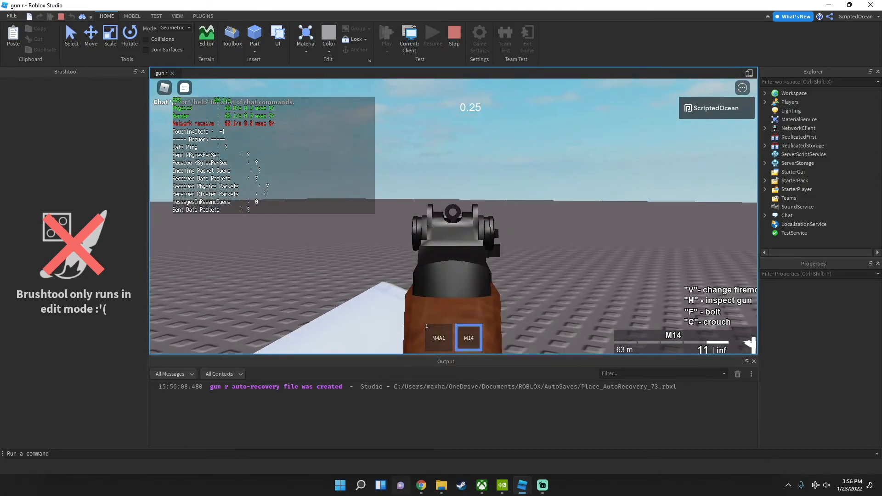
left_click(453, 216)
left_click(453, 216)
left_click(453, 216)
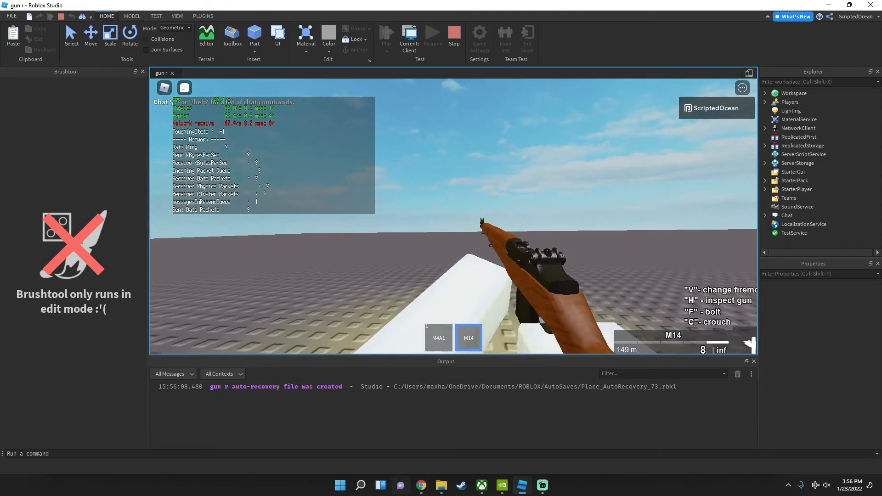
left_click(454, 217)
left_click(453, 216)
left_click(454, 216)
left_click(454, 216)
left_click(453, 216)
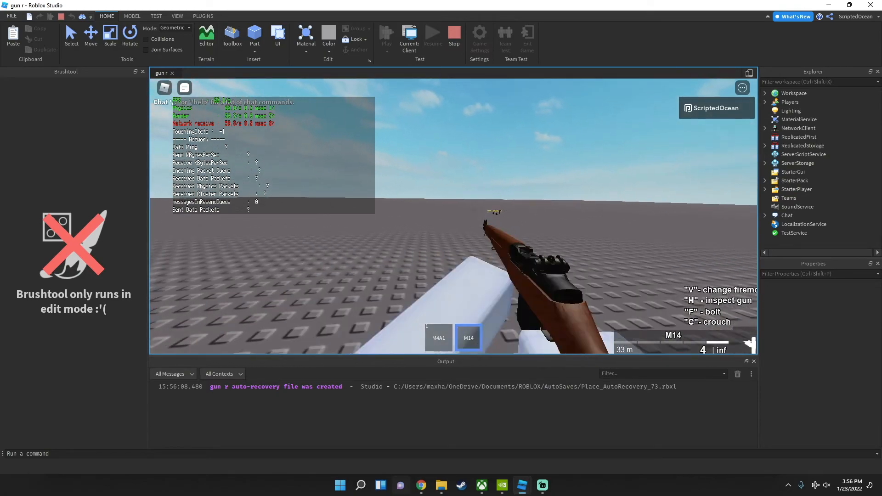
left_click(454, 216)
left_click(453, 216)
left_click(453, 216)
left_click(453, 217)
right_click(453, 217)
Step: Switch to the M4A1 and fire it while aiming
key("1")
right_click(454, 216)
left_click(453, 217)
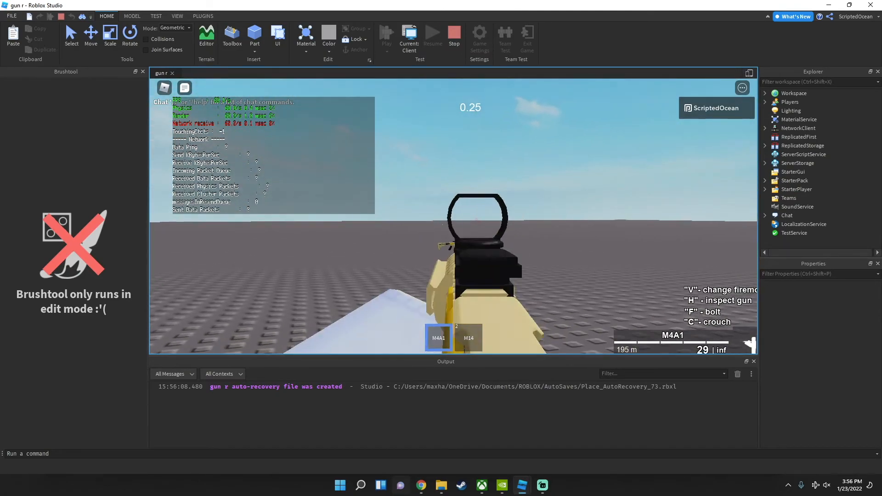
Step: Switch back to the M14, test its aiming and reload, and end the playtest
key("2")
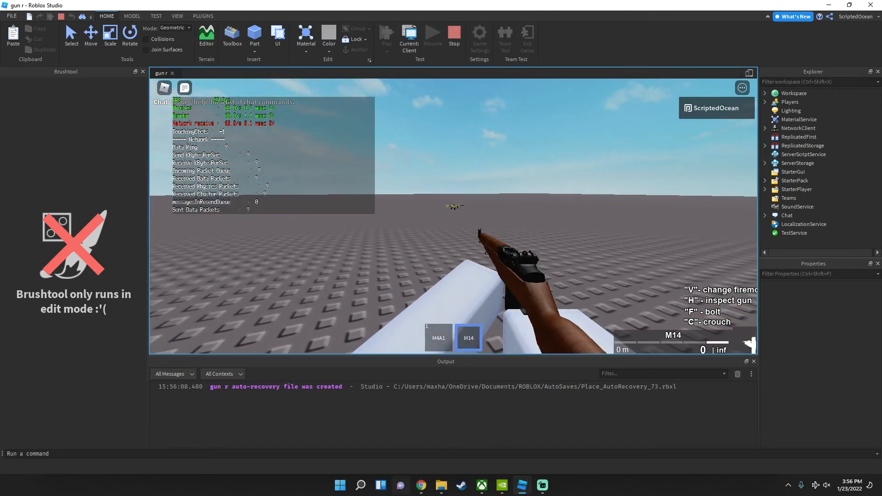
right_click(454, 216)
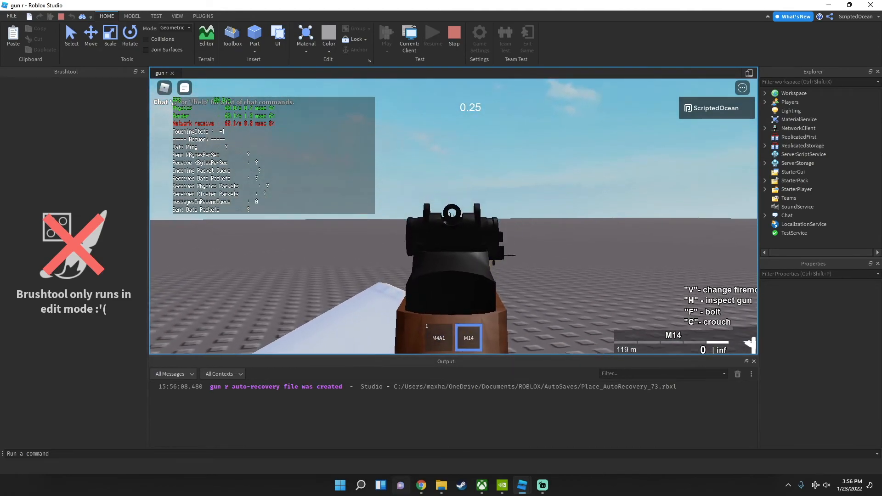
key("r")
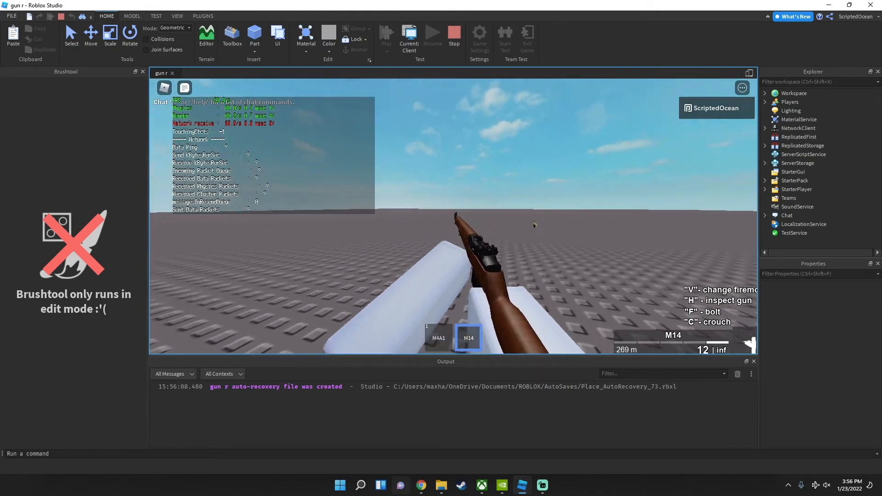
right_click(453, 216)
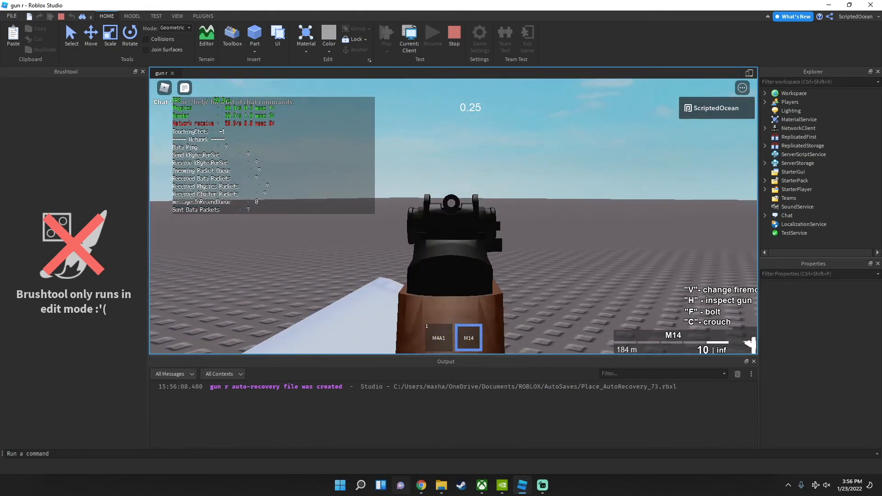
key("2")
left_click(454, 33)
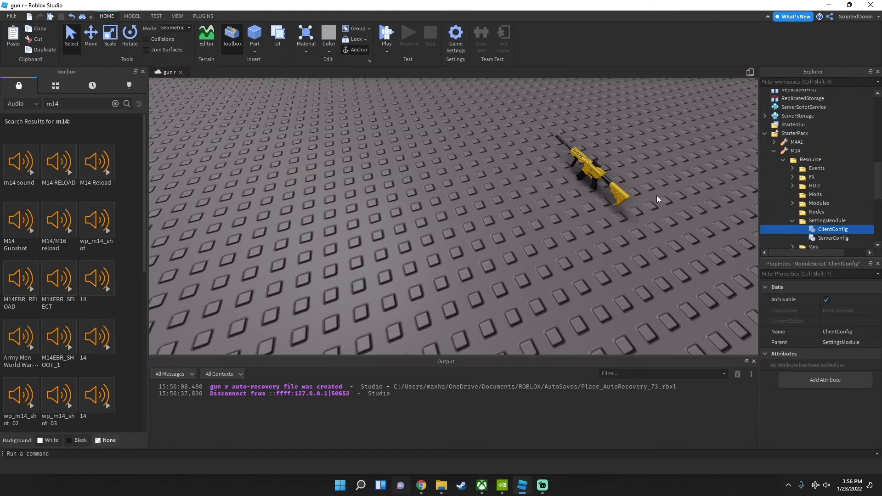
Step: Reopen the M14's ClientConfig script and set CanAim to false in the customization settings
scroll(541, 159, "down", 8)
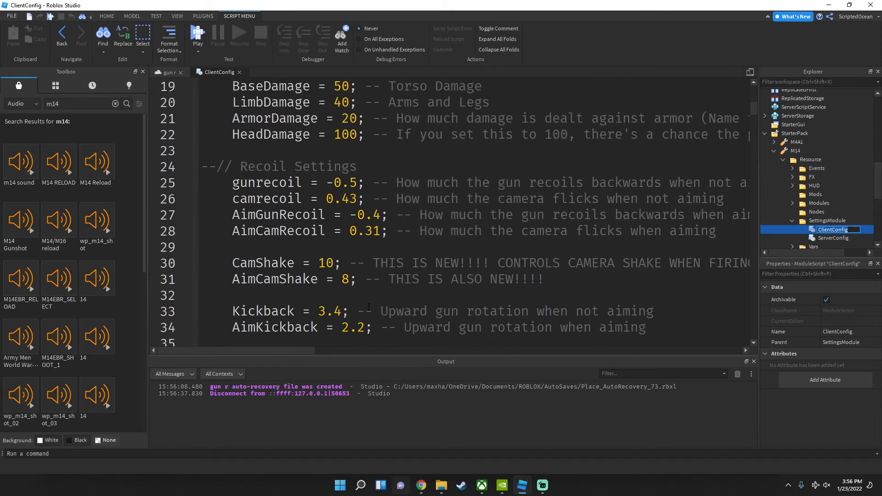
scroll(298, 206, "down", 7)
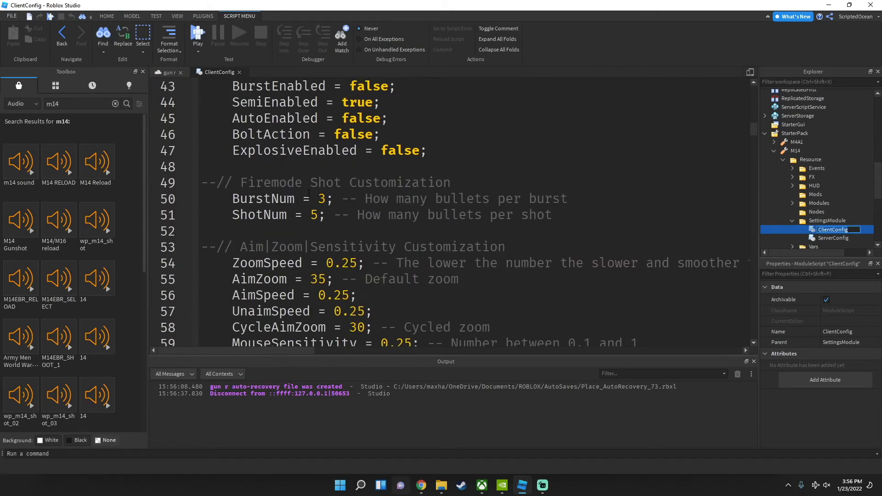
scroll(284, 168, "down", 11)
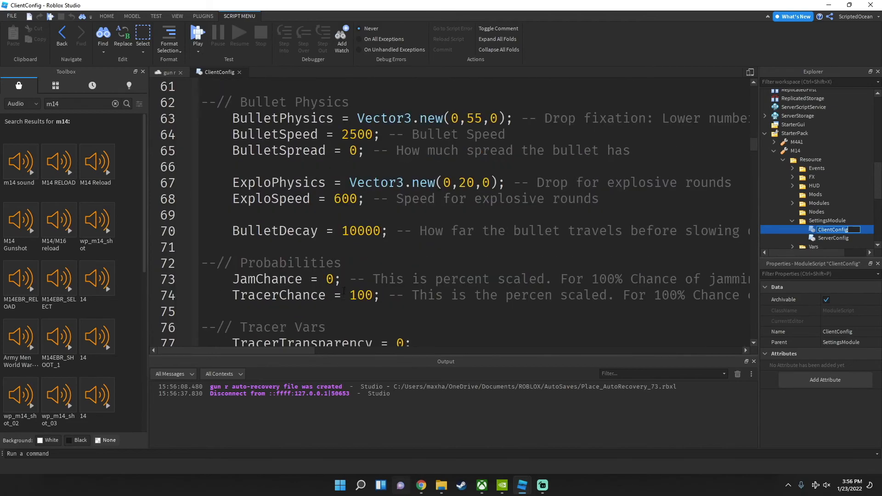
scroll(340, 224, "down", 4)
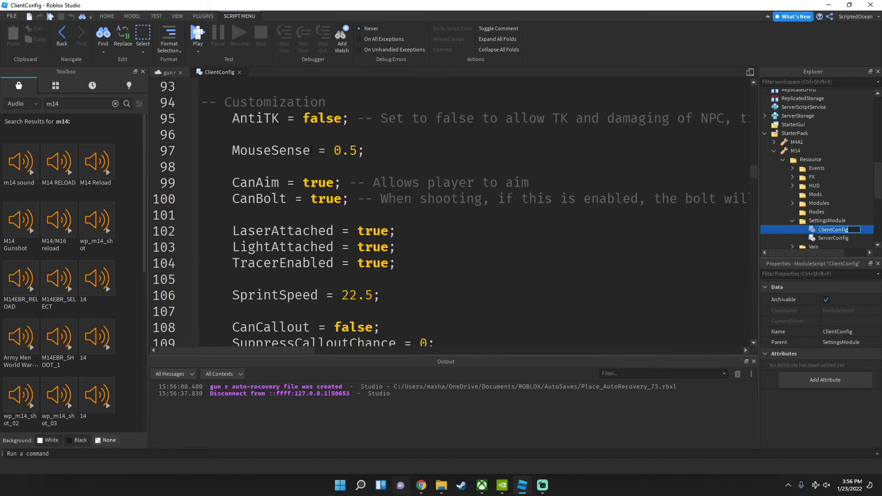
double_click(316, 183)
type("false")
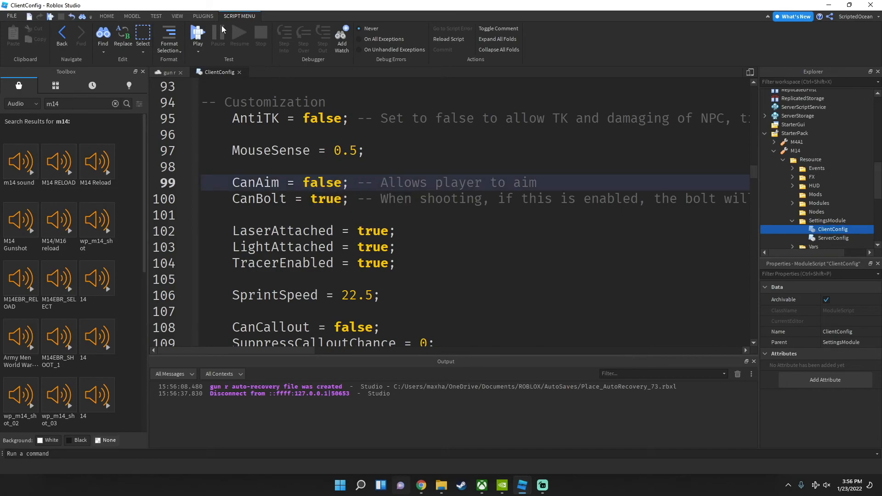
Step: Playtest the M14 with aiming disabled, fire a few shots, unequip it, and stop the playtest
left_click(196, 33)
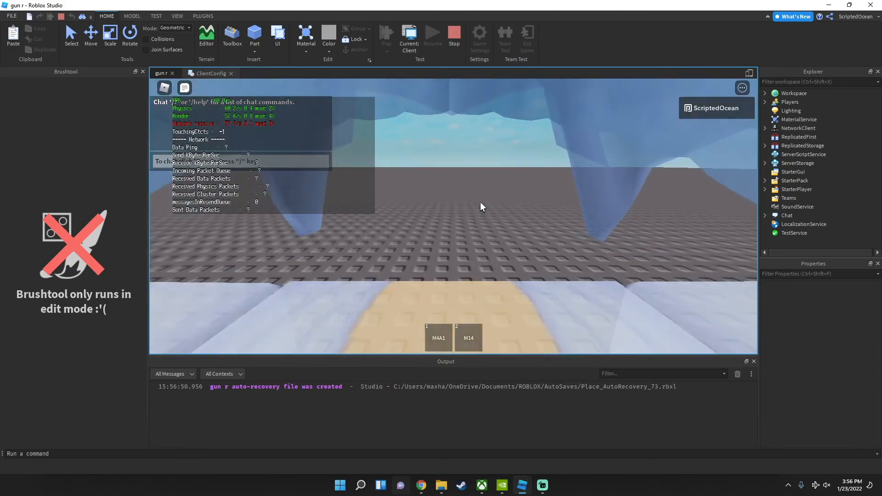
key("2")
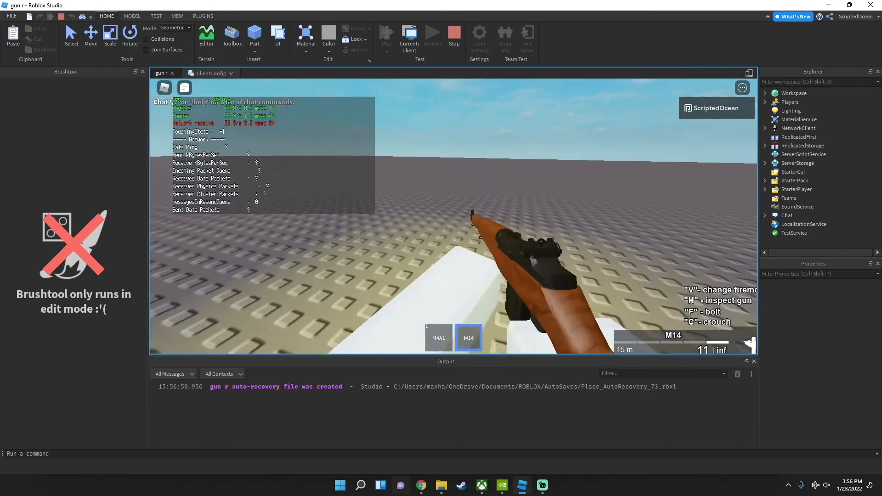
left_click(454, 216)
left_click(453, 216)
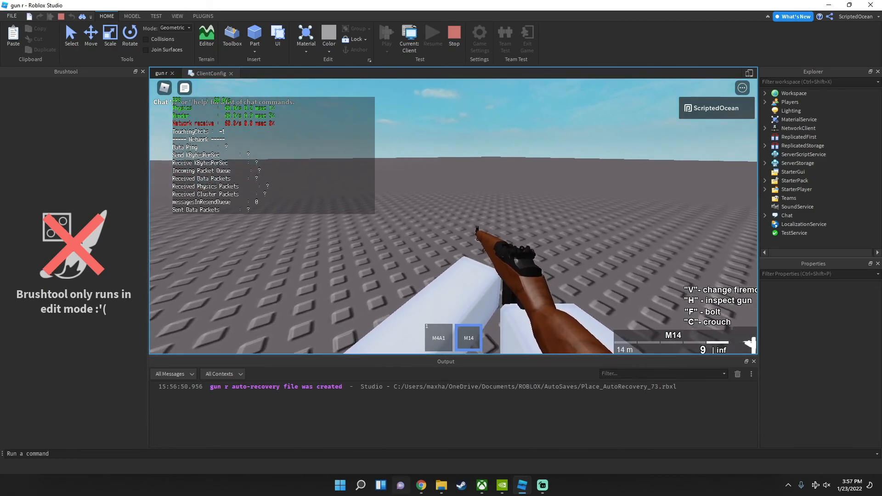
key("2")
right_click_drag(490, 164, 491, 164)
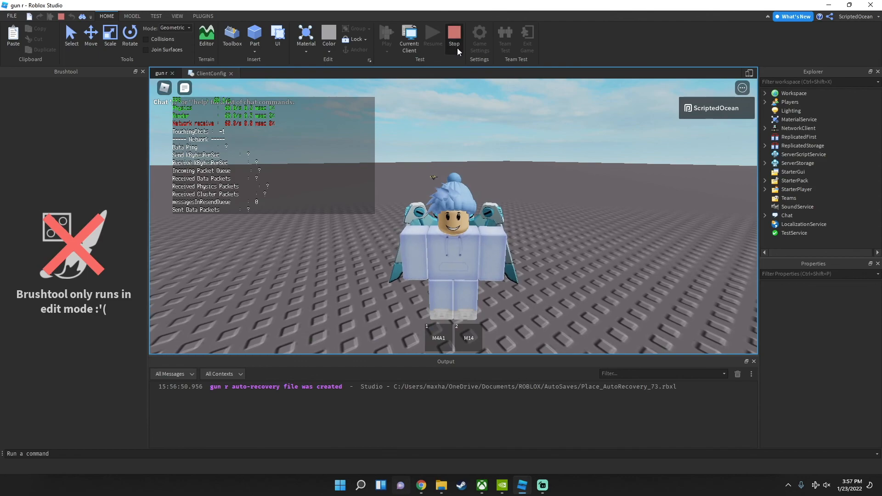
left_click(454, 35)
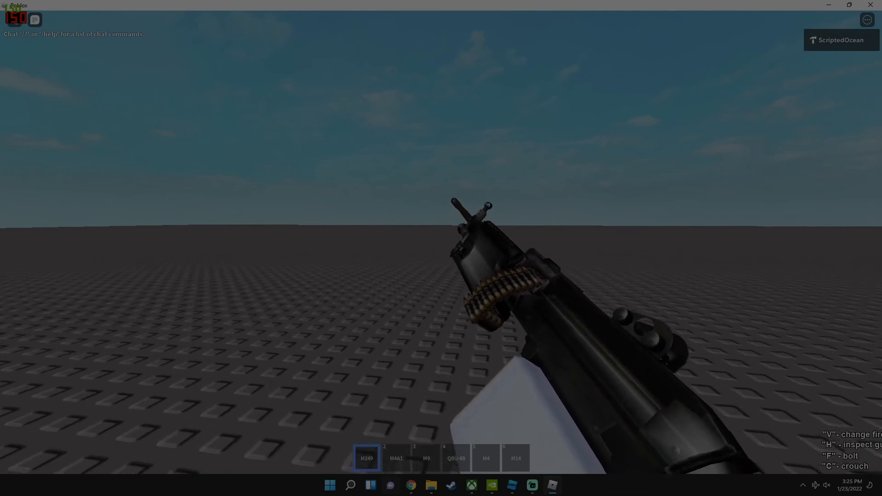
key("2")
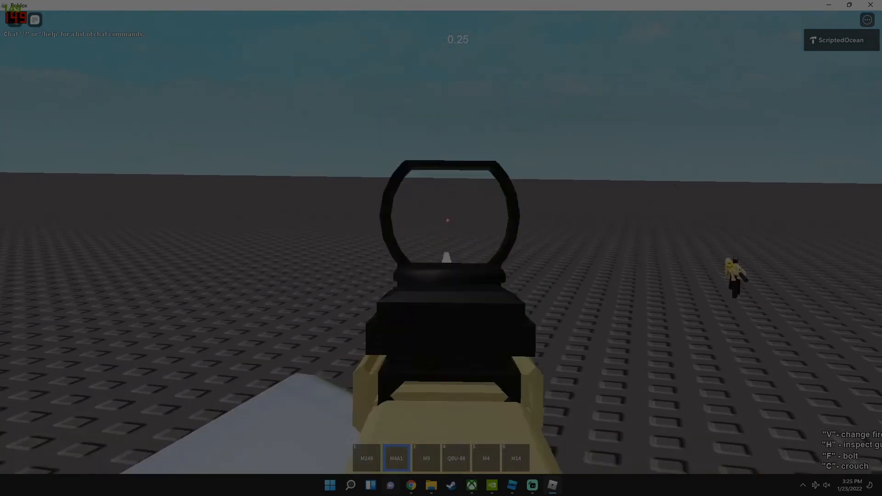